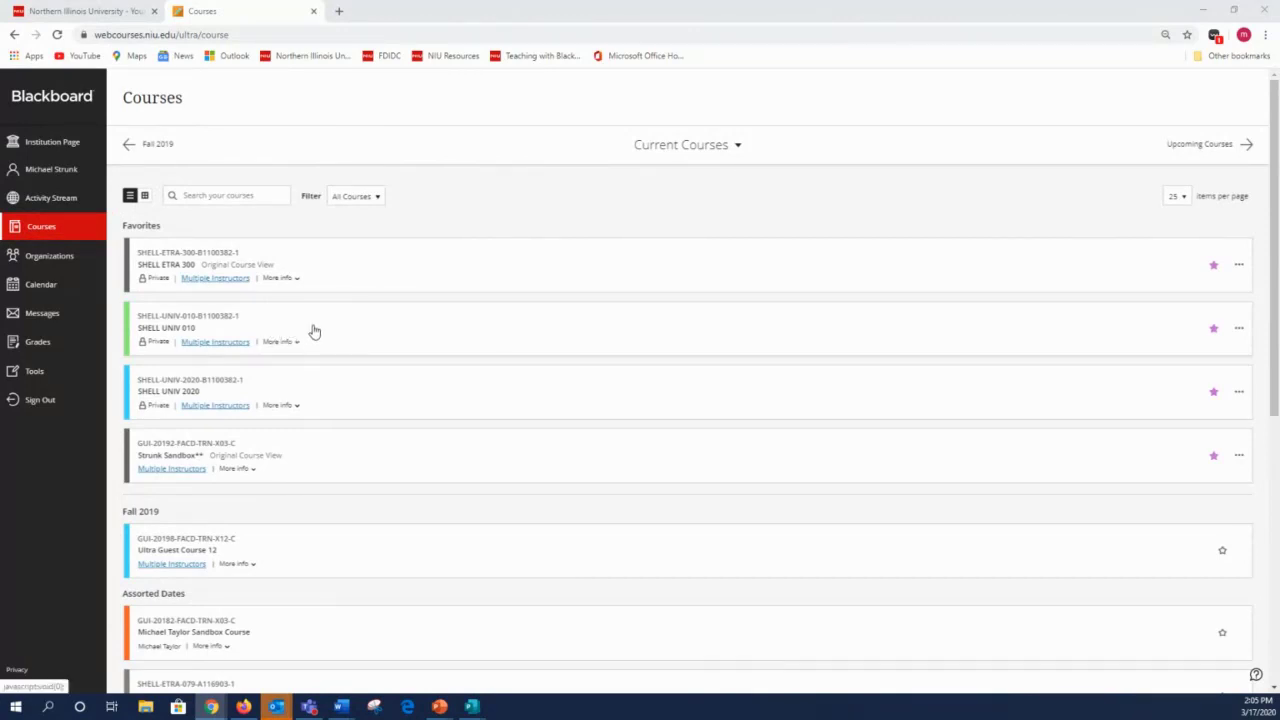
In the SHELL UNIV 010 course, create a test between the two existing assignments and name it "Test module 3".
{"action": "left_click", "coordinate": [297, 331]}
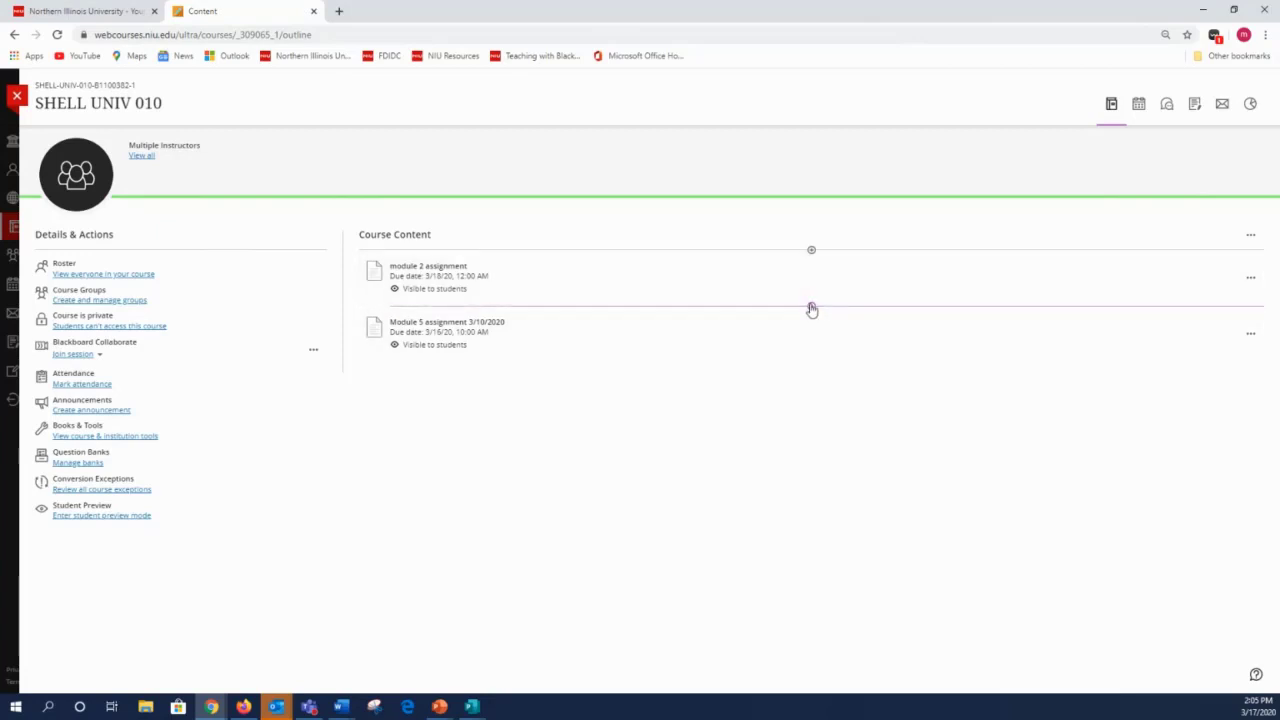
{"action": "left_click", "coordinate": [811, 308]}
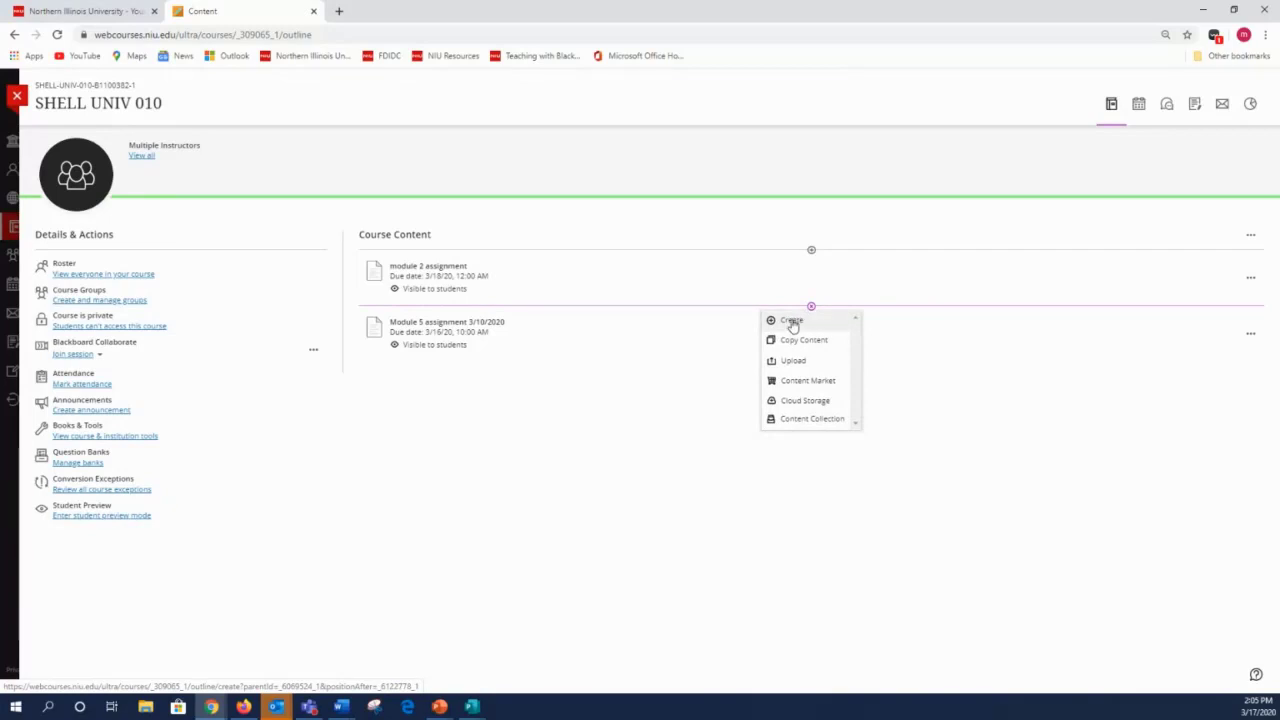
{"action": "left_click", "coordinate": [792, 322]}
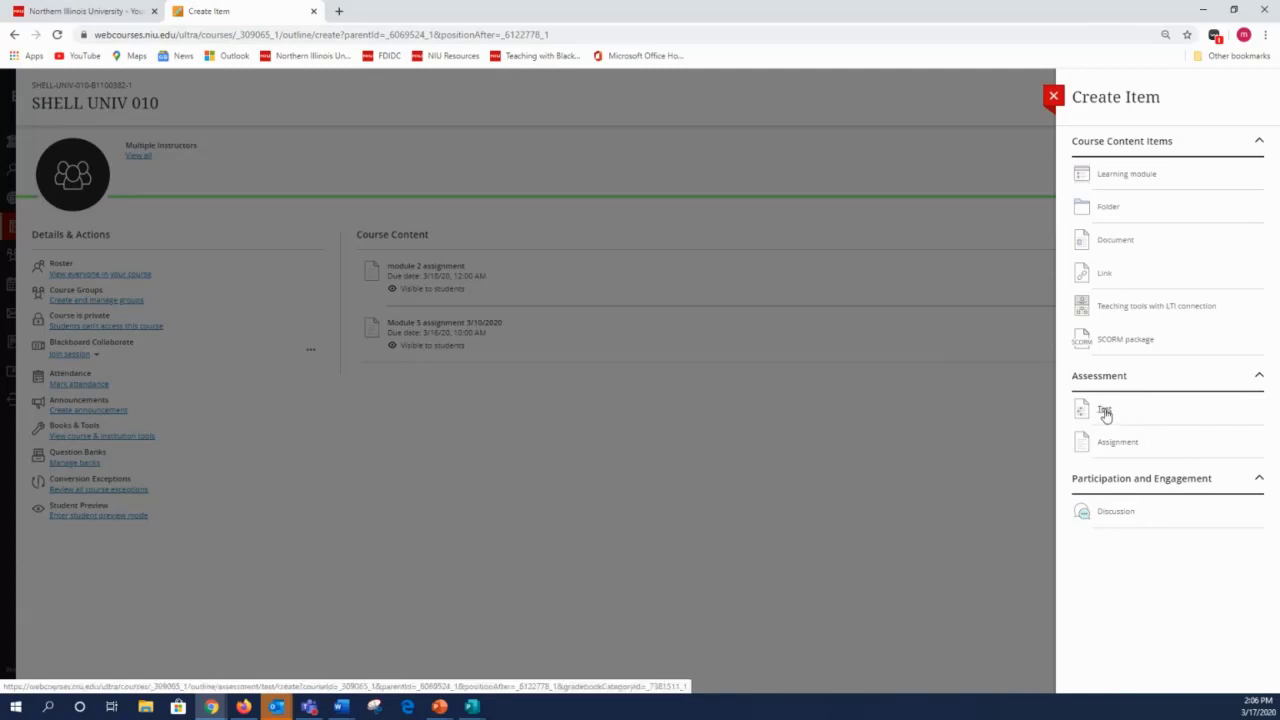
{"action": "left_click", "coordinate": [1105, 412]}
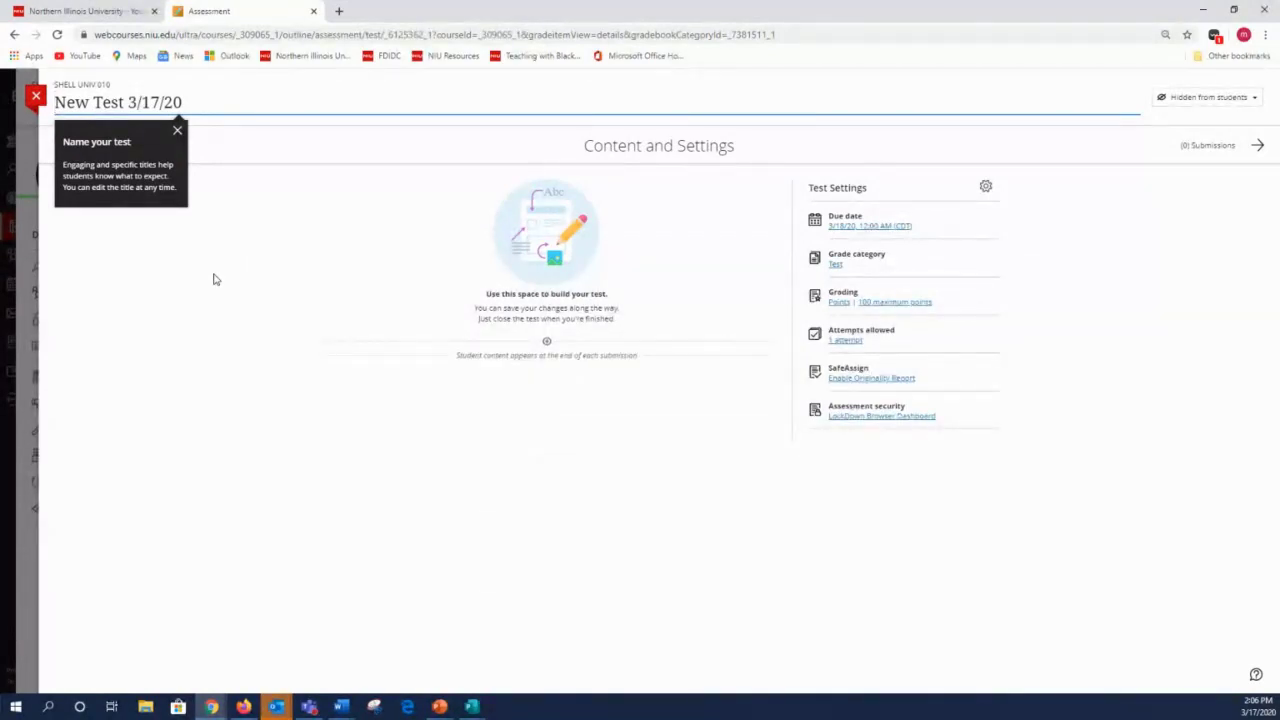
{"action": "key", "text": "ctrl+a"}
{"action": "type", "text": "Test module 3"}
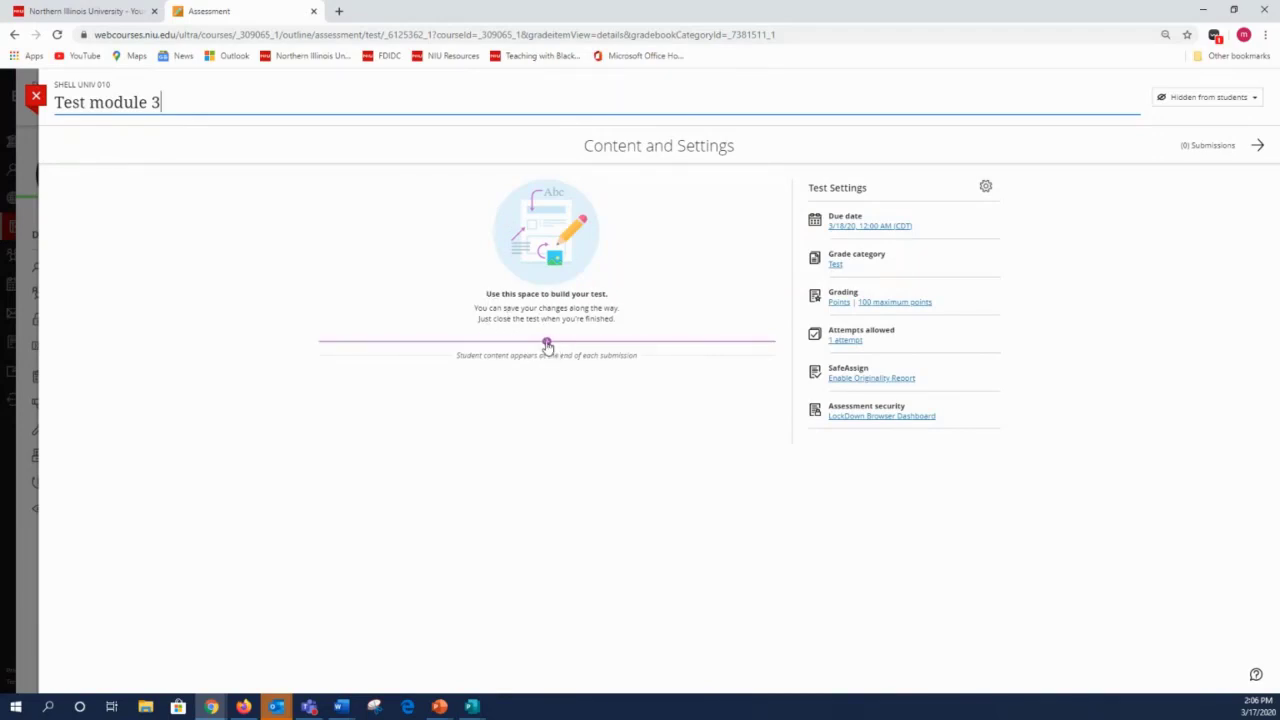
Add a True/False question reading "the sun is hot" with True as the correct answer, and save it.
{"action": "left_click", "coordinate": [547, 344]}
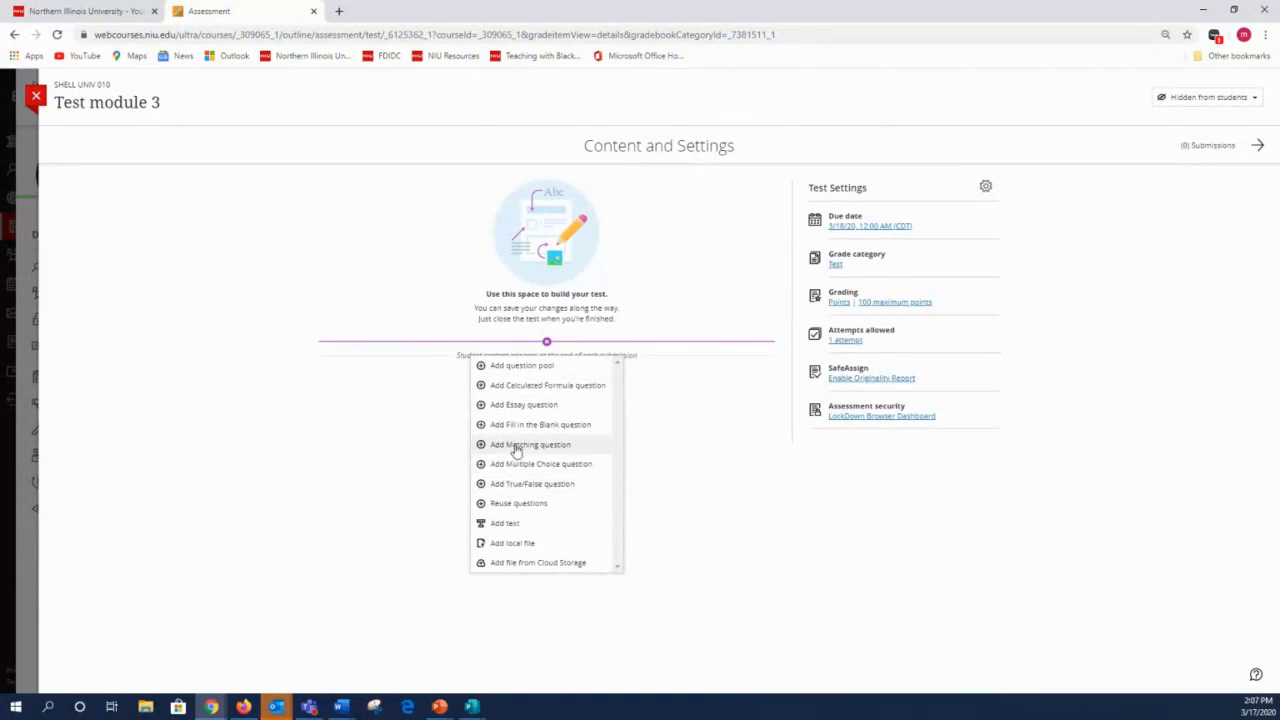
{"action": "left_click", "coordinate": [517, 484]}
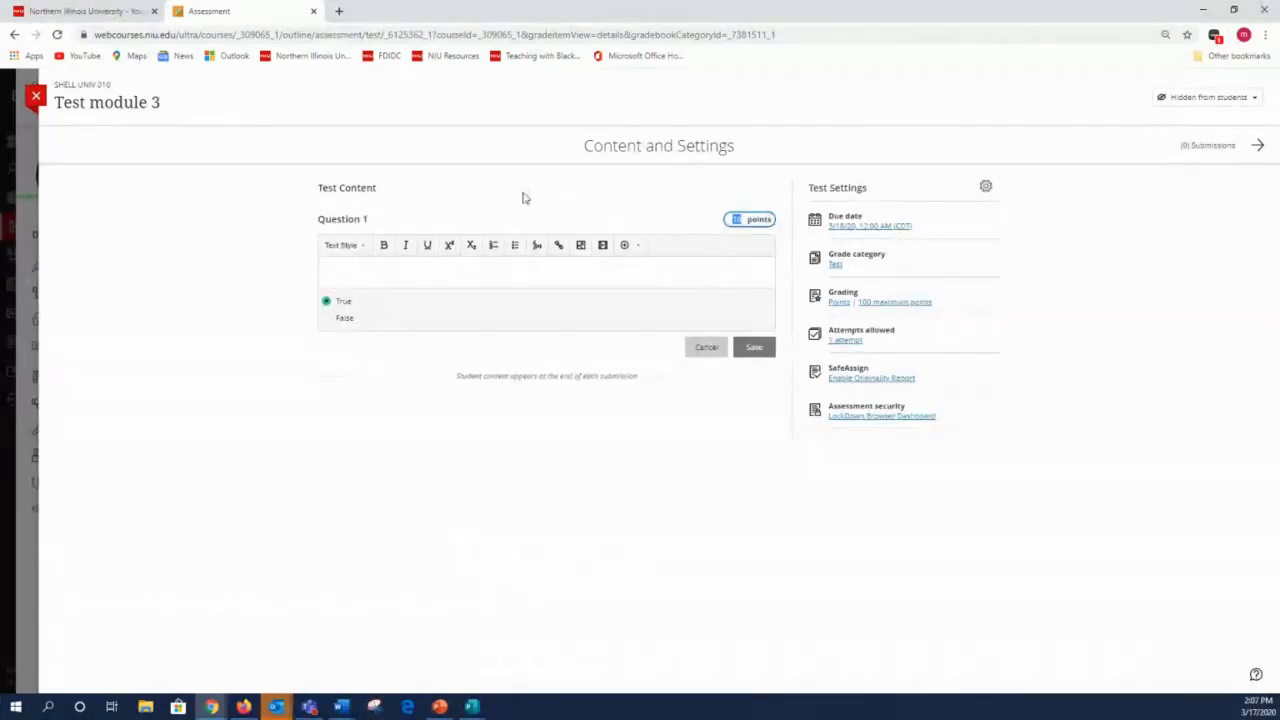
{"action": "left_click", "coordinate": [336, 264]}
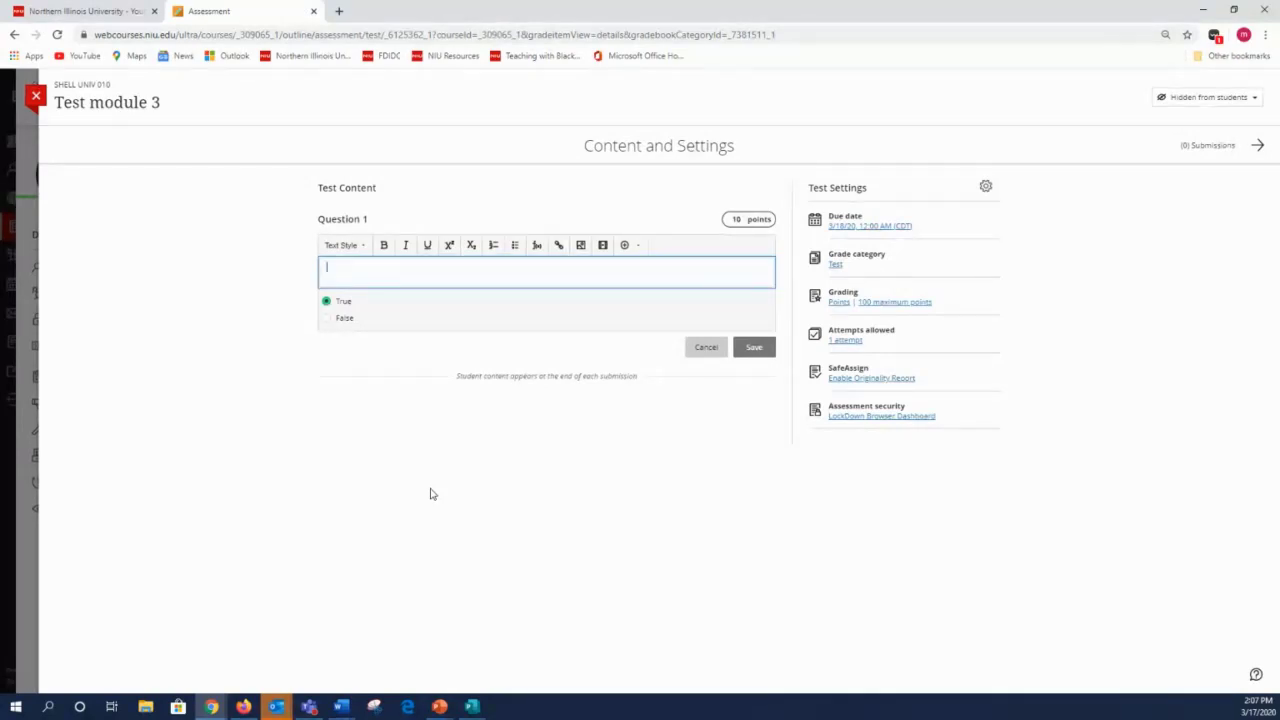
{"action": "type", "text": "Is the"}
{"action": "type", "text": "the sun is hot"}
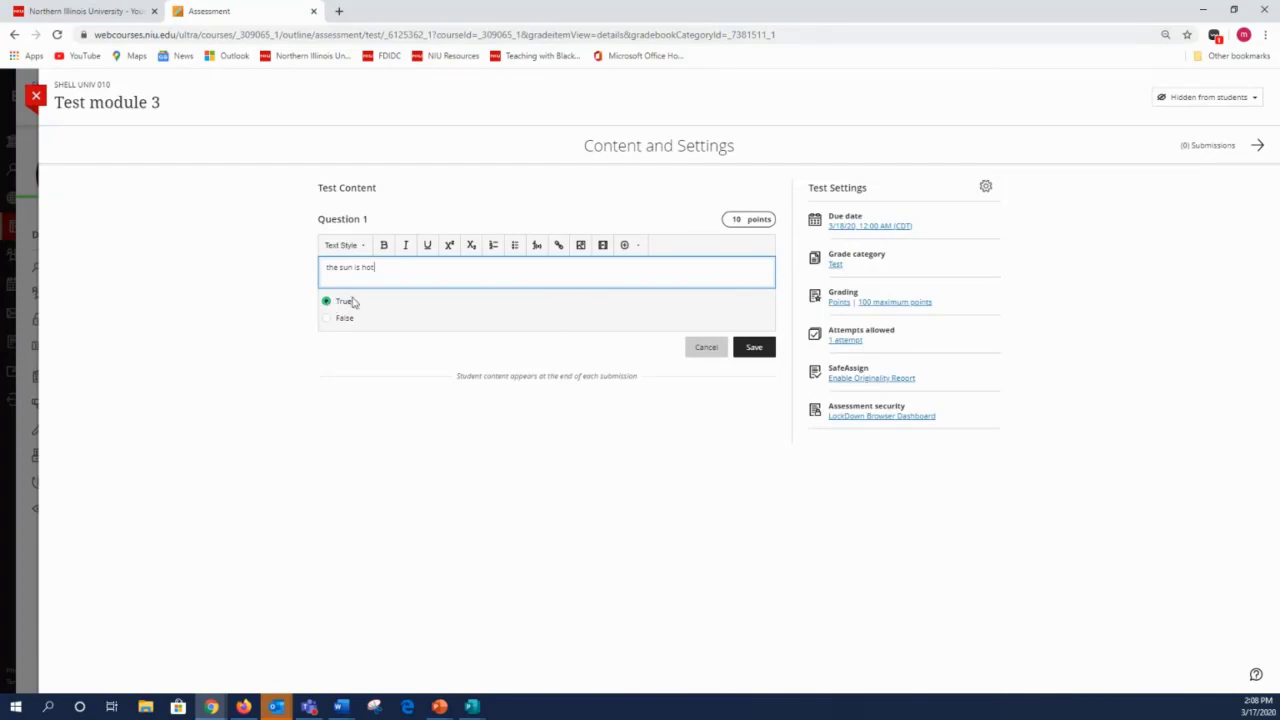
{"action": "left_click", "coordinate": [753, 349]}
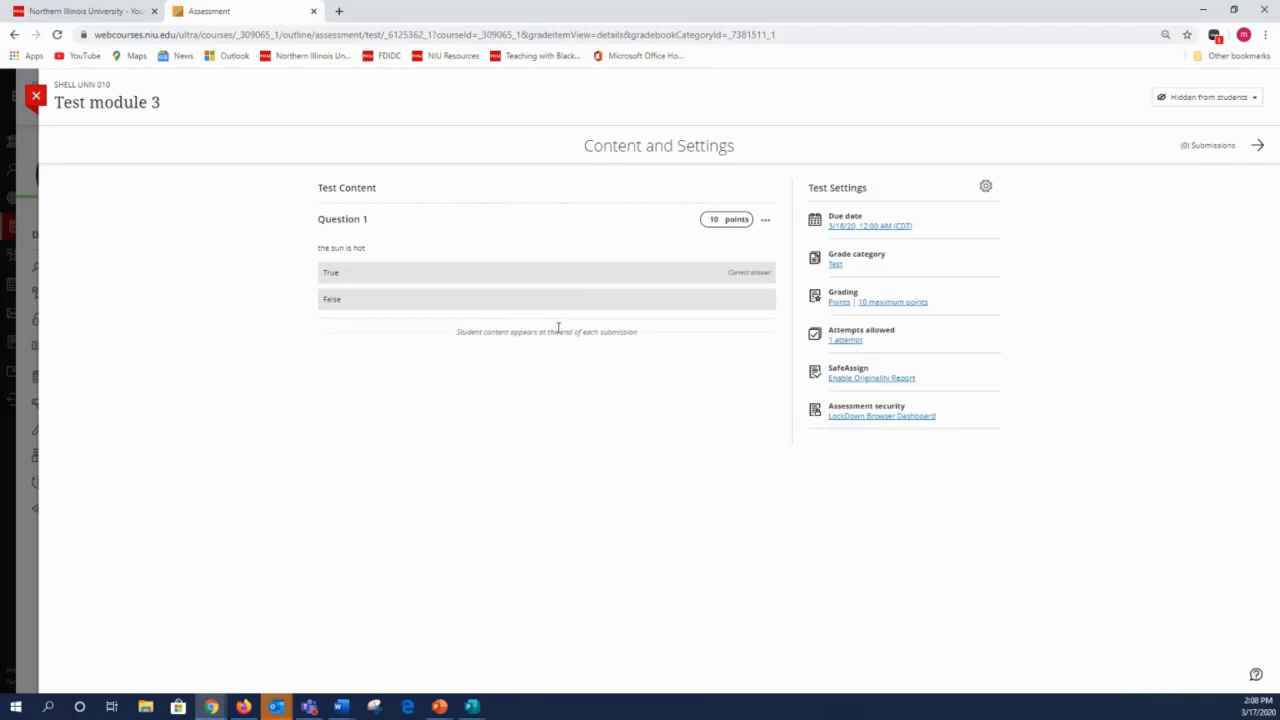
{"action": "mouse_move", "coordinate": [546, 323]}
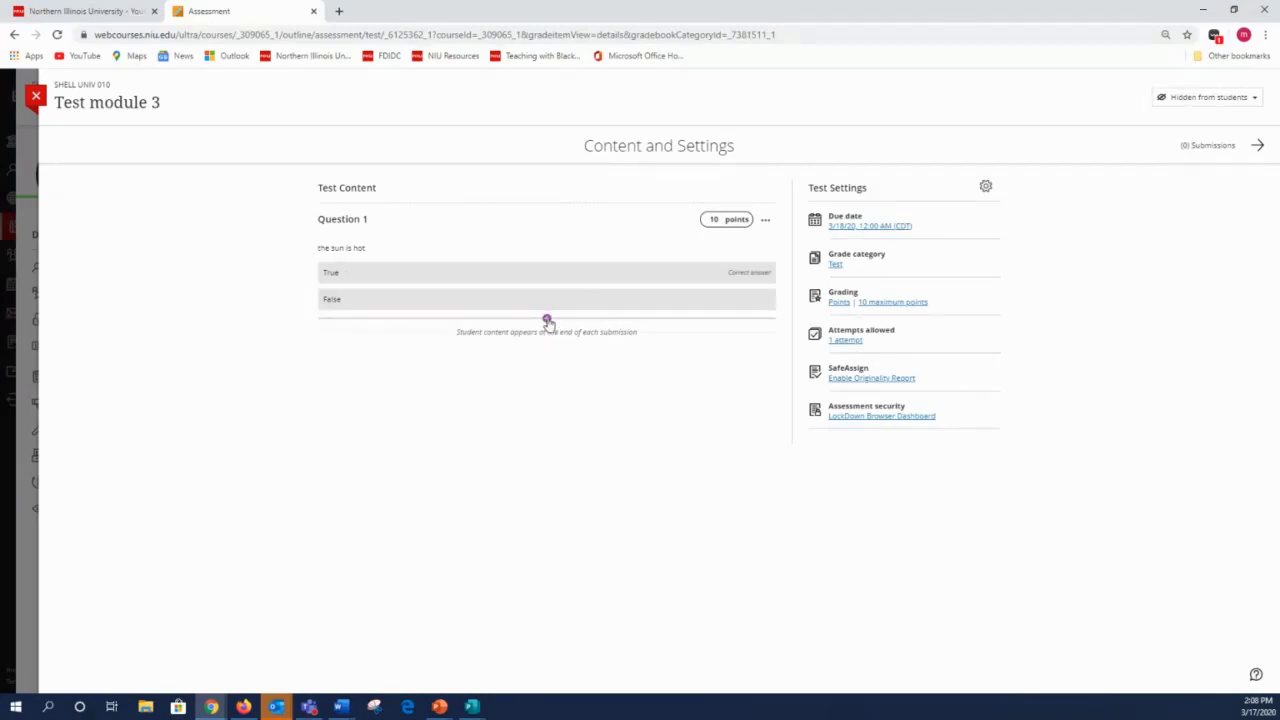
{"action": "left_click", "coordinate": [547, 320]}
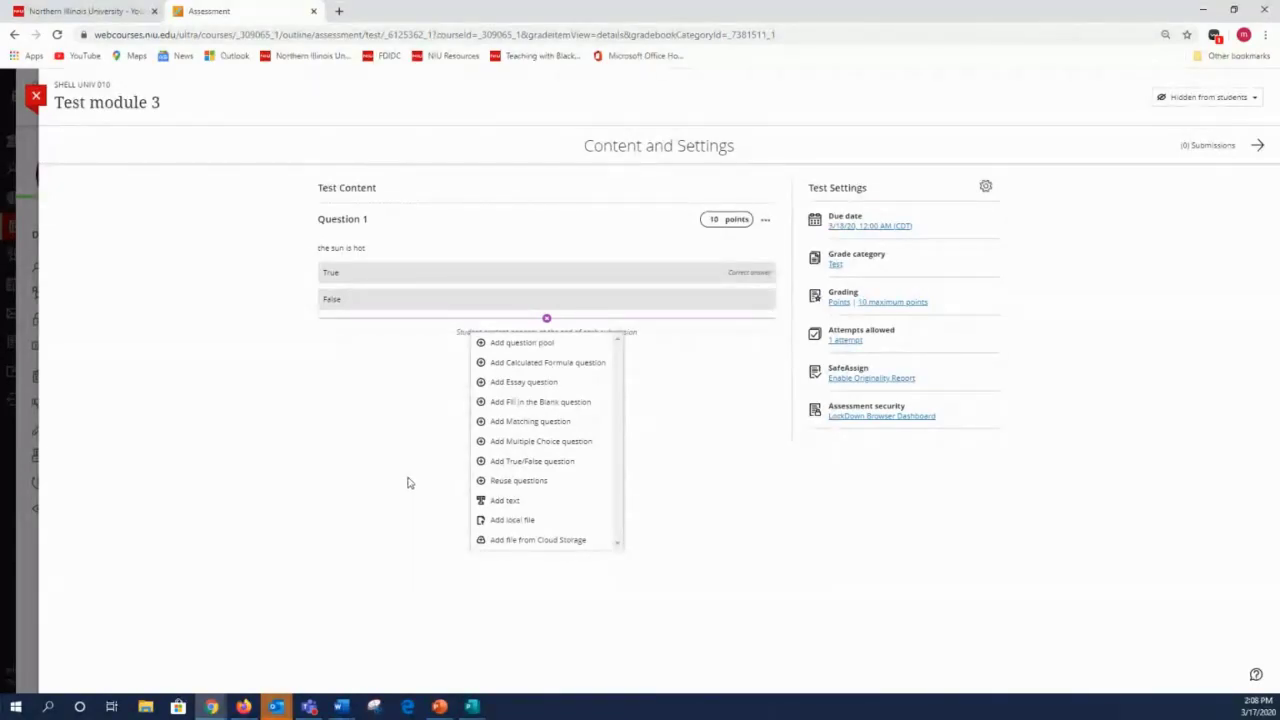
{"action": "left_click", "coordinate": [774, 514]}
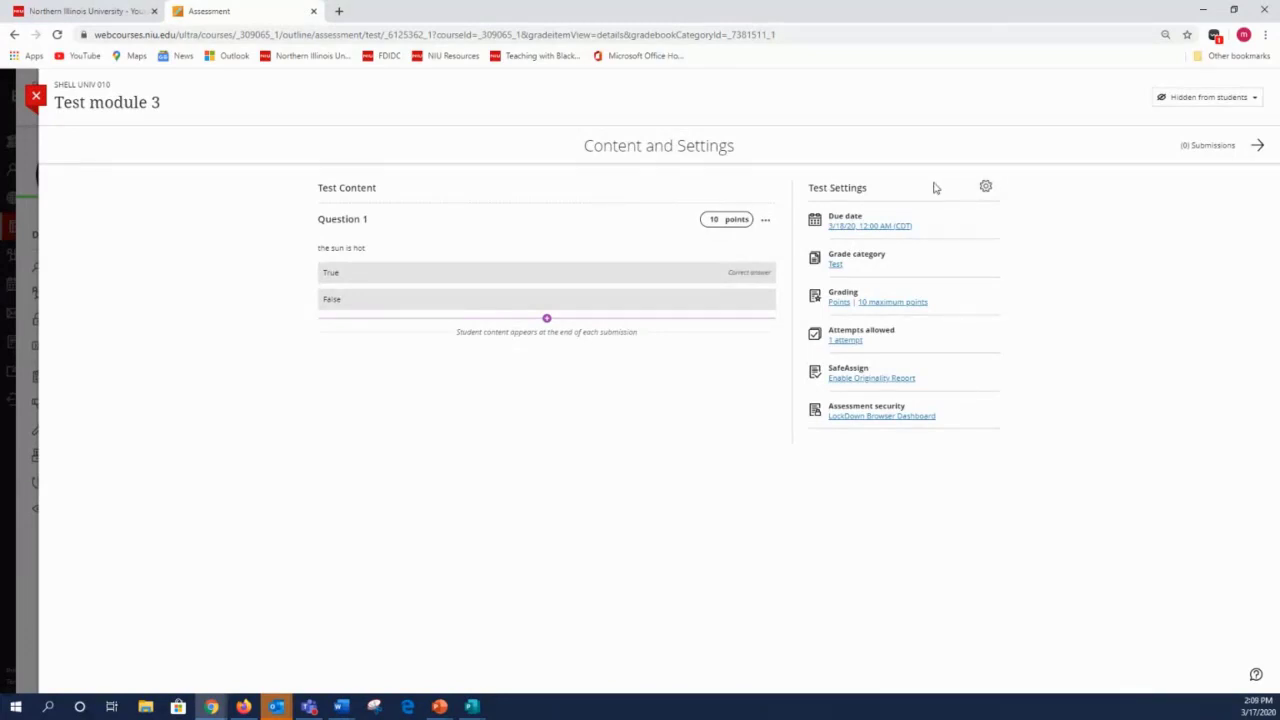
Examine the test settings for due date, grading, submissions and additional tools, and save the settings.
{"action": "left_click", "coordinate": [845, 227]}
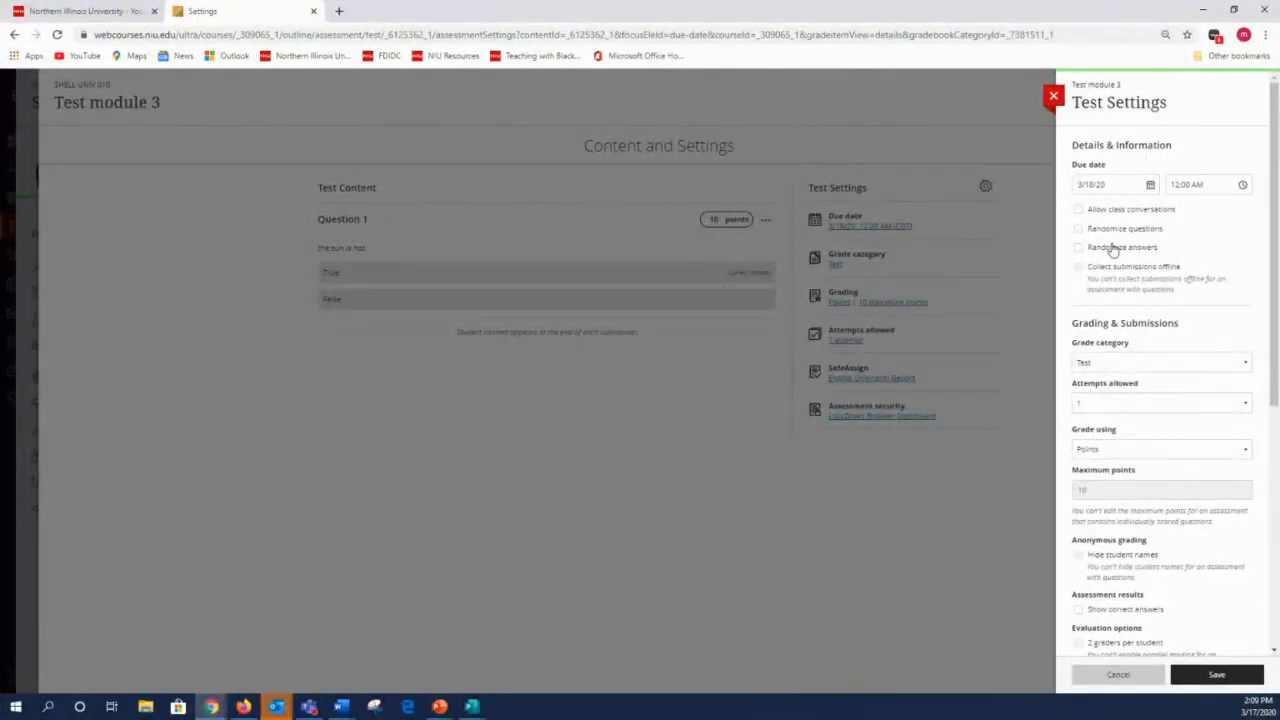
{"action": "left_click", "coordinate": [1084, 230]}
{"action": "scroll", "coordinate": [1168, 300], "scroll_direction": "down", "scroll_amount": 1}
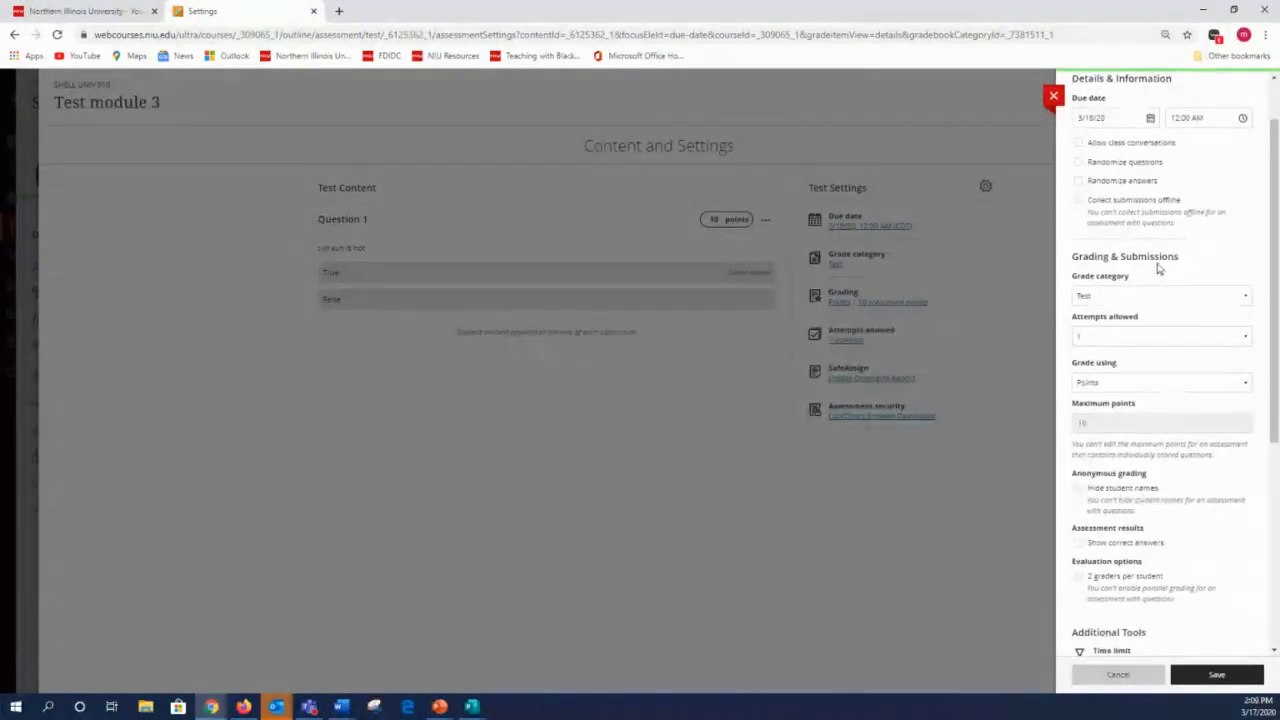
{"action": "scroll", "coordinate": [1168, 291], "scroll_direction": "down", "scroll_amount": 2}
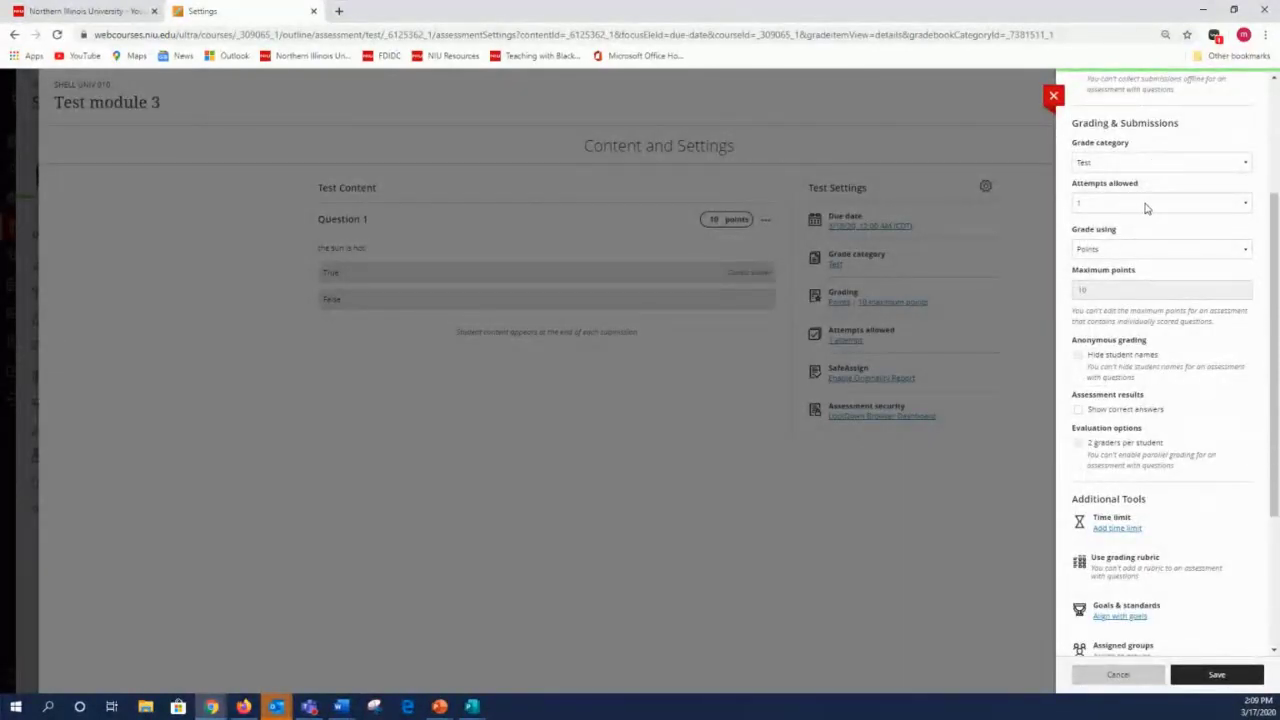
{"action": "scroll", "coordinate": [1146, 205], "scroll_direction": "down", "scroll_amount": 2}
{"action": "scroll", "coordinate": [1140, 180], "scroll_direction": "up", "scroll_amount": 1}
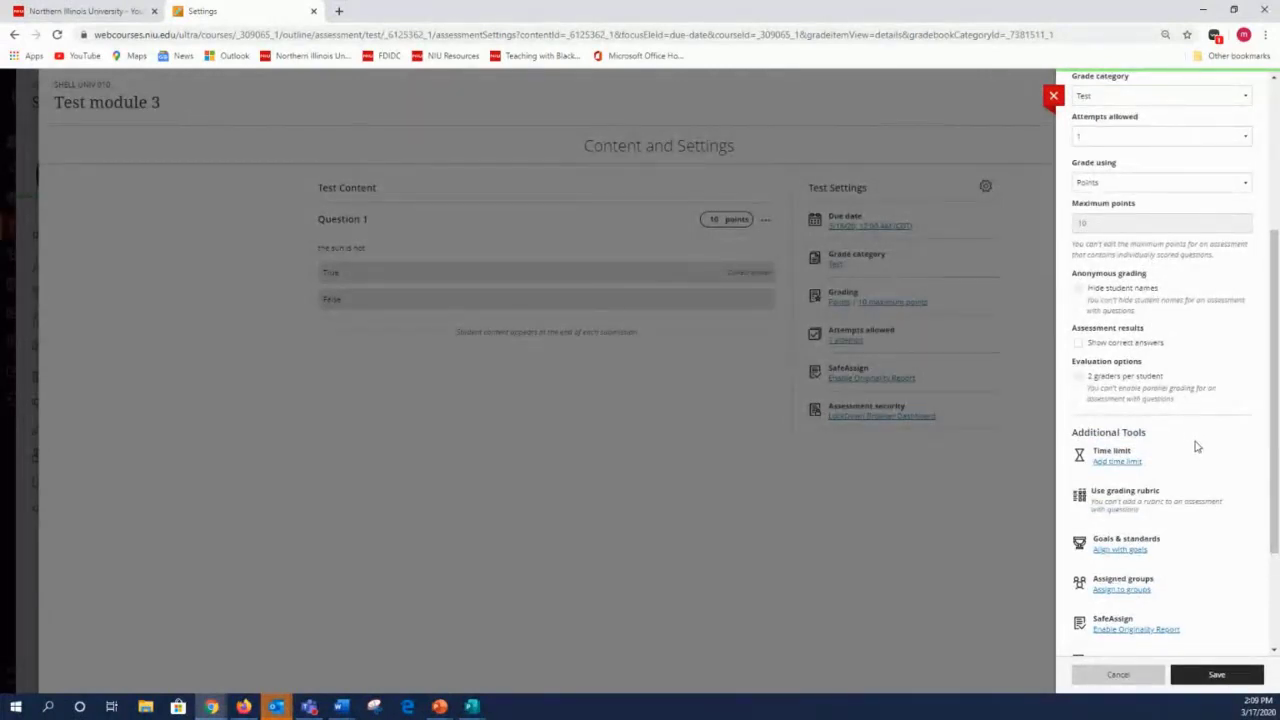
{"action": "scroll", "coordinate": [1197, 446], "scroll_direction": "down", "scroll_amount": 3}
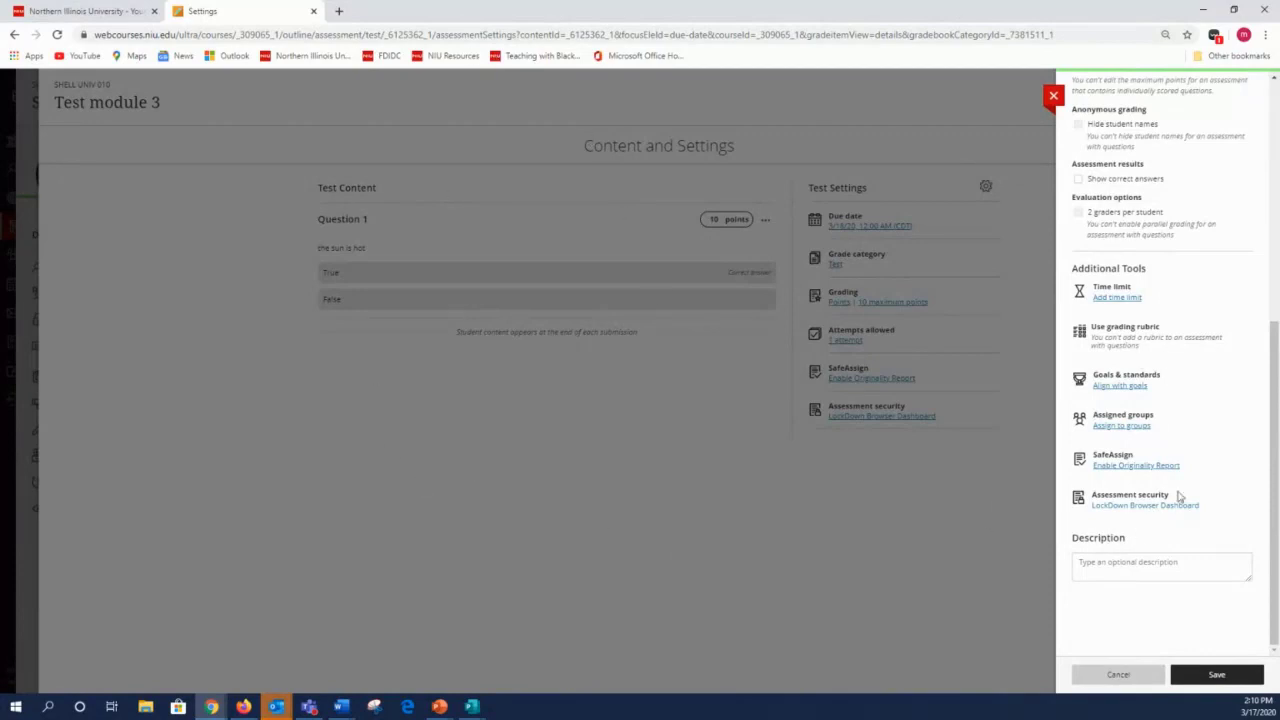
{"action": "scroll", "coordinate": [1194, 625], "scroll_direction": "up", "scroll_amount": 1}
{"action": "scroll", "coordinate": [1192, 629], "scroll_direction": "down", "scroll_amount": 1}
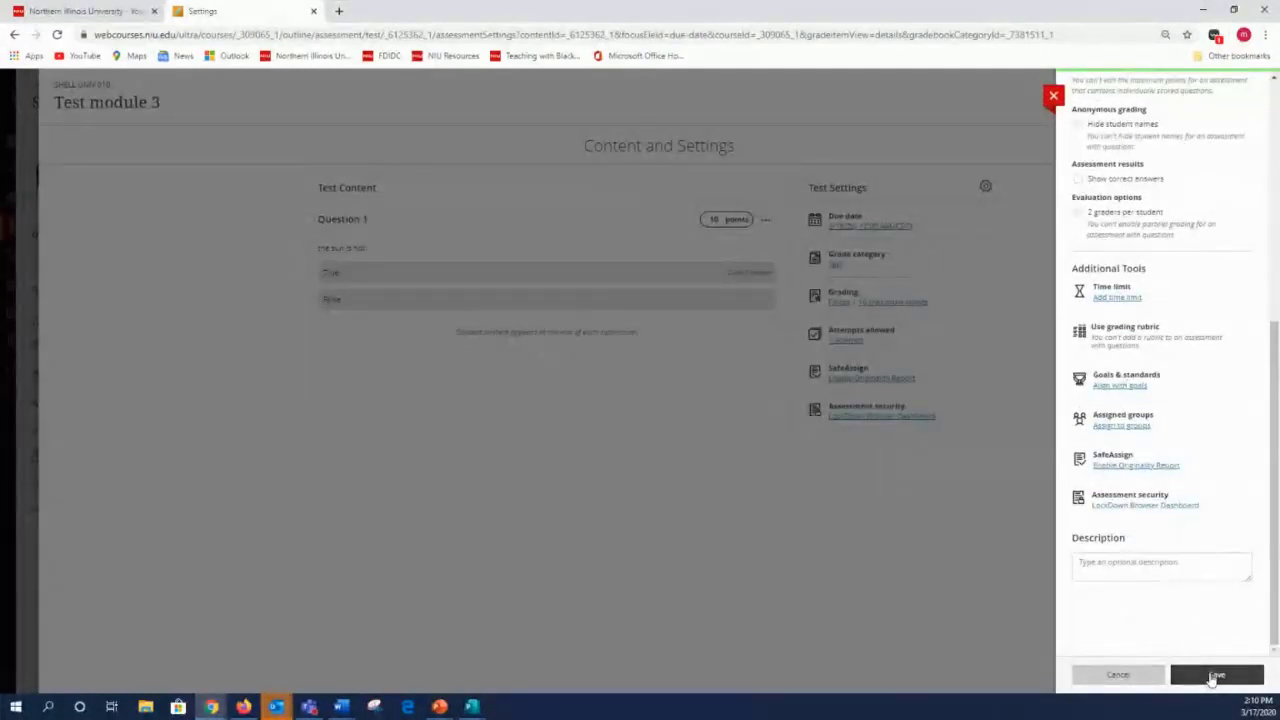
{"action": "left_click", "coordinate": [1213, 677]}
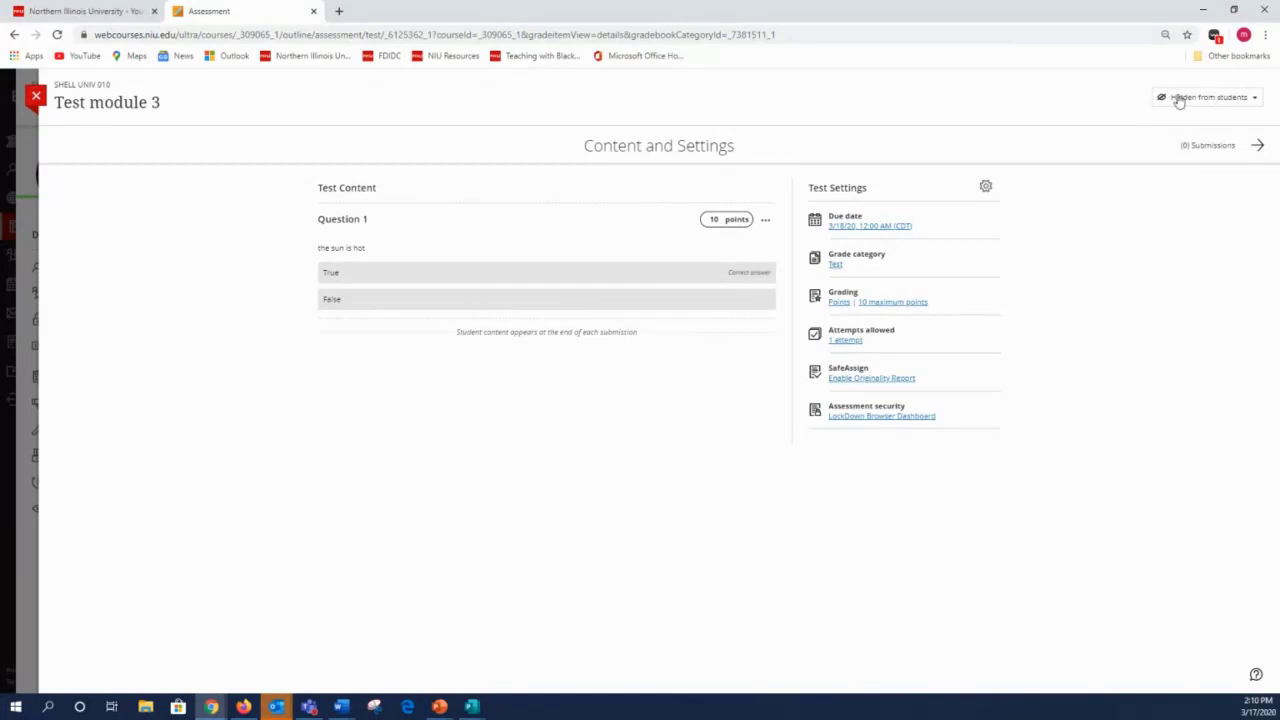
Make the test visible to students and close it to return to the course content.
{"action": "left_click", "coordinate": [1256, 101]}
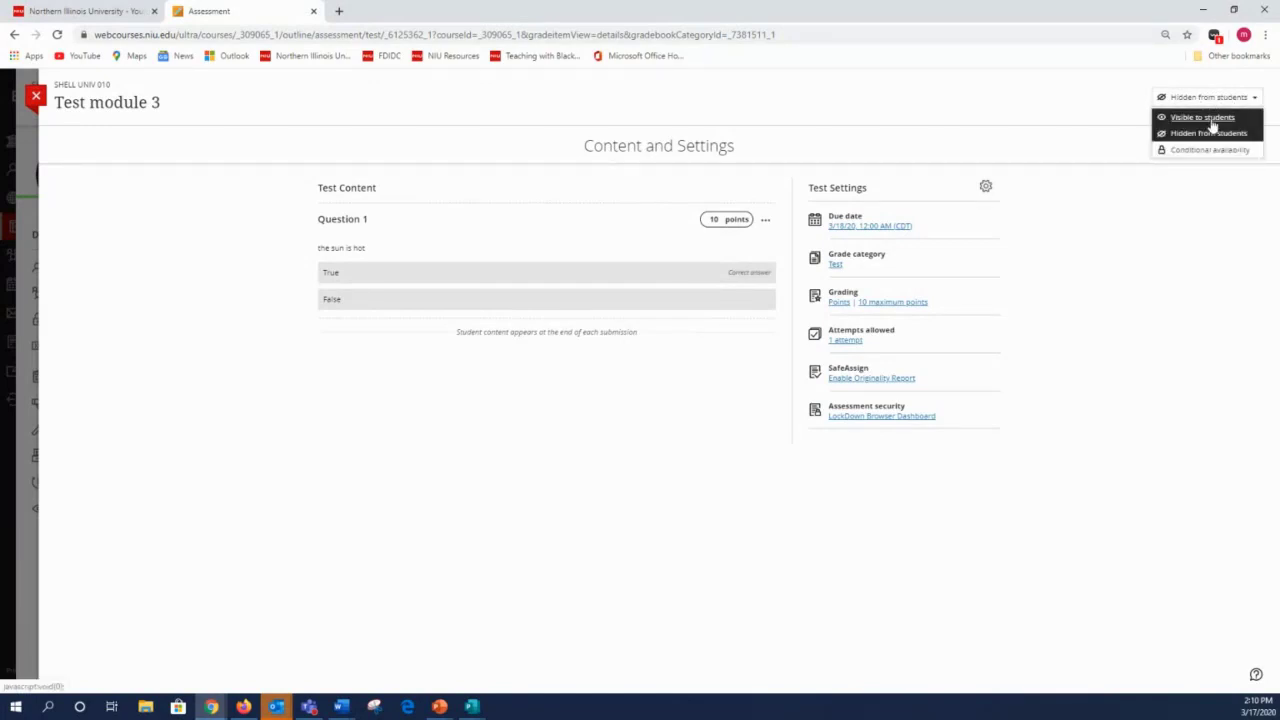
{"action": "left_click", "coordinate": [1215, 118]}
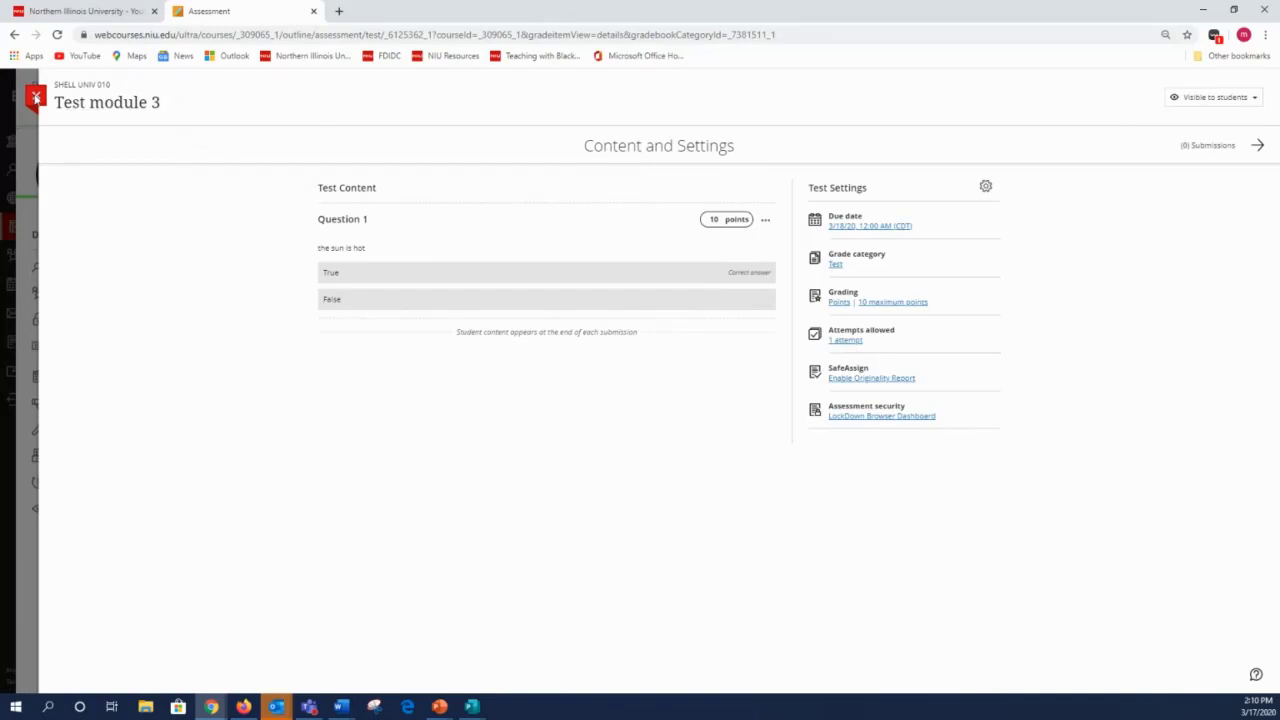
{"action": "left_click", "coordinate": [35, 98]}
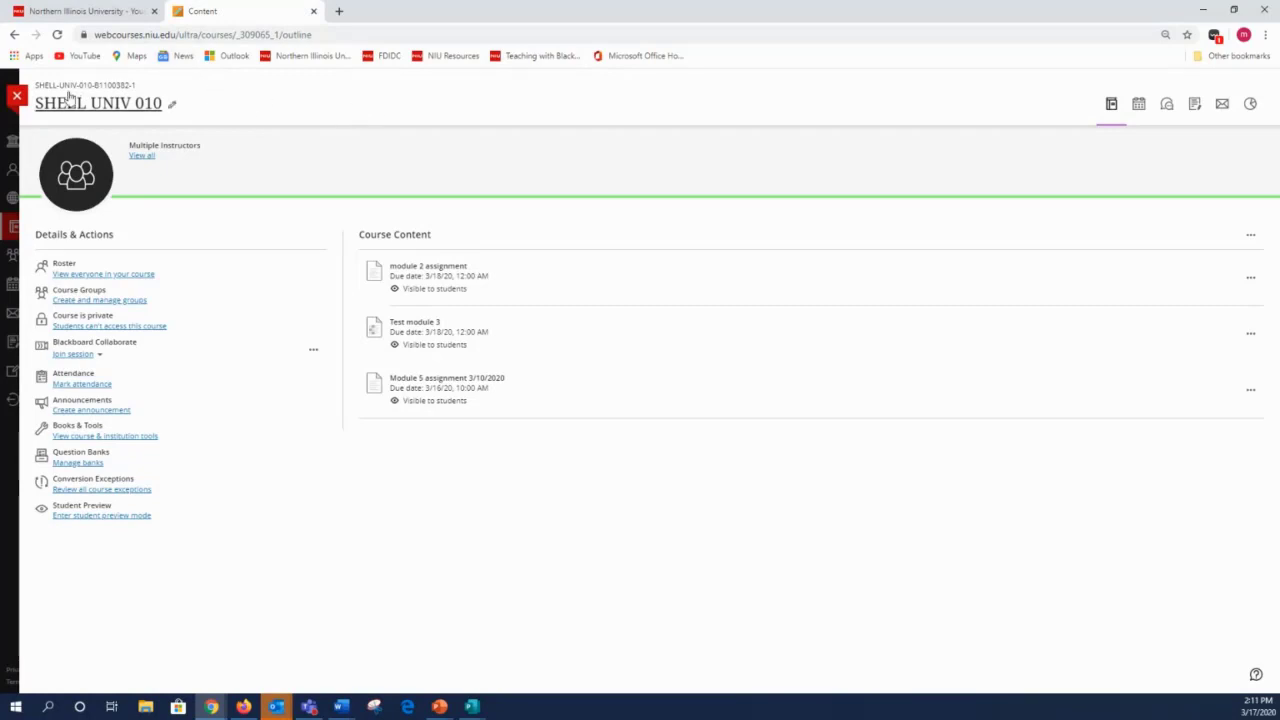
Leave the course and review the grades overview of the current courses and organizations.
{"action": "left_click", "coordinate": [17, 98]}
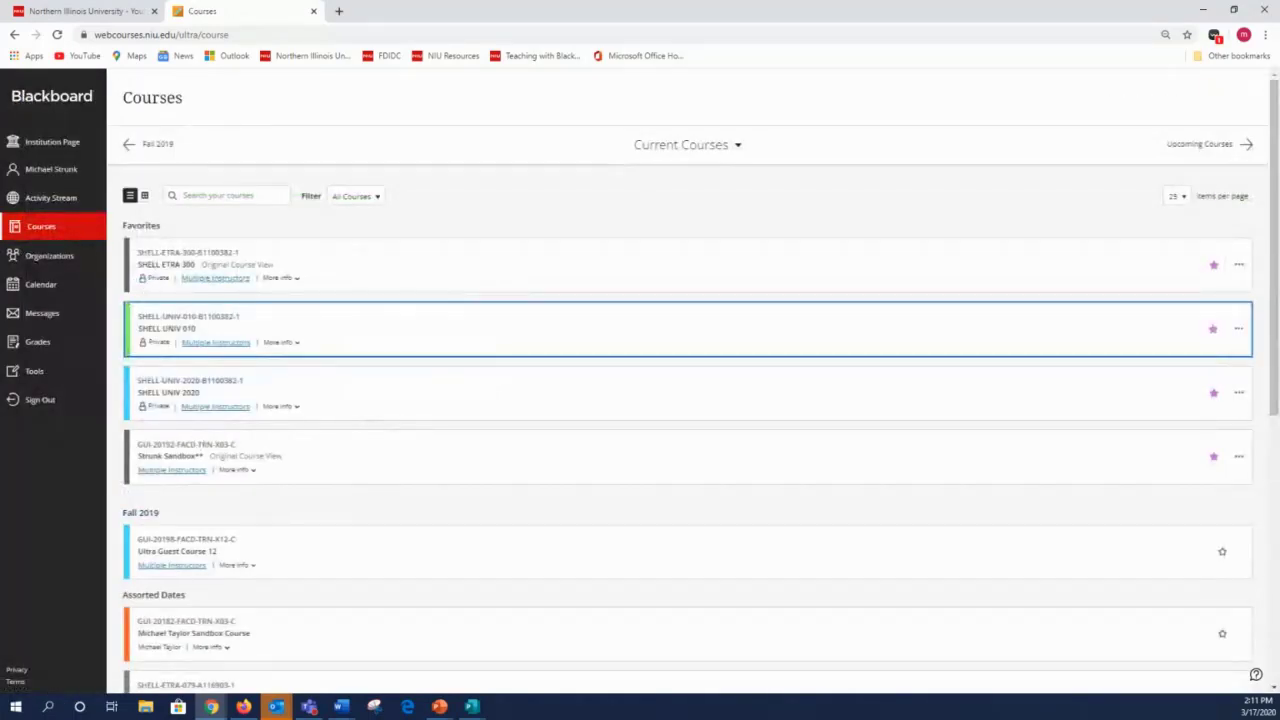
{"action": "left_click", "coordinate": [37, 343]}
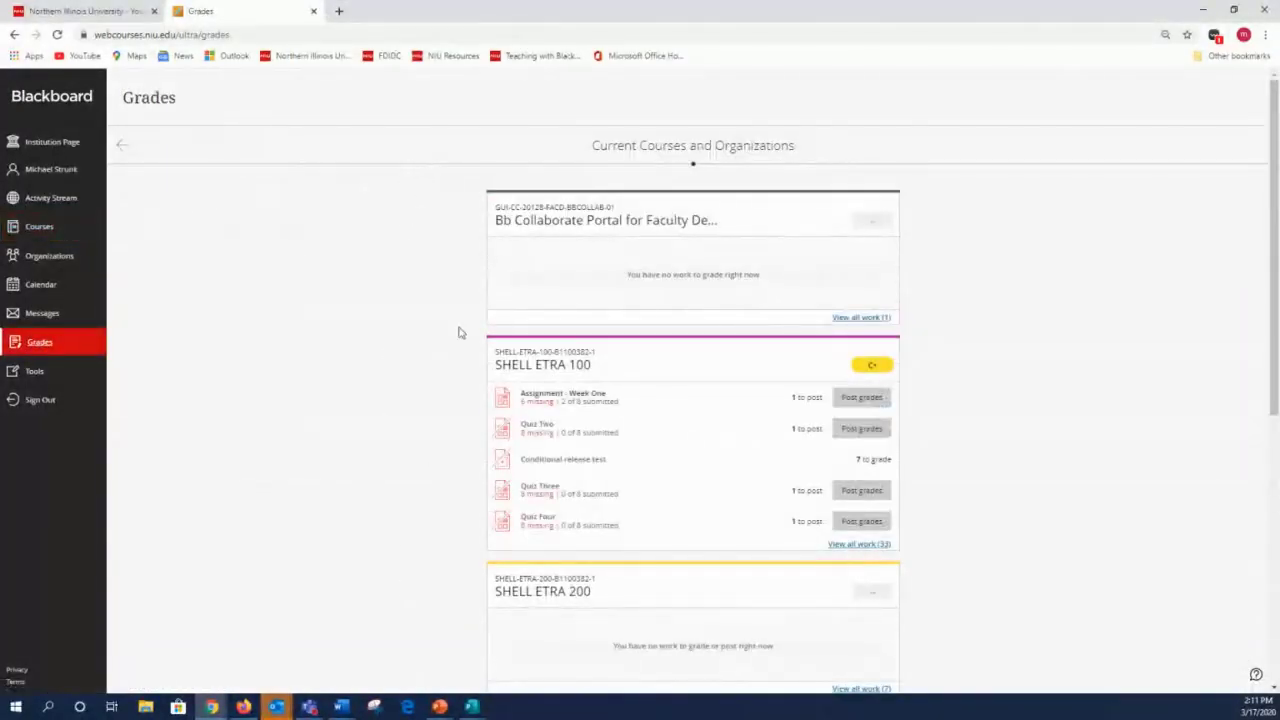
{"action": "scroll", "coordinate": [390, 250], "scroll_direction": "down", "scroll_amount": 2}
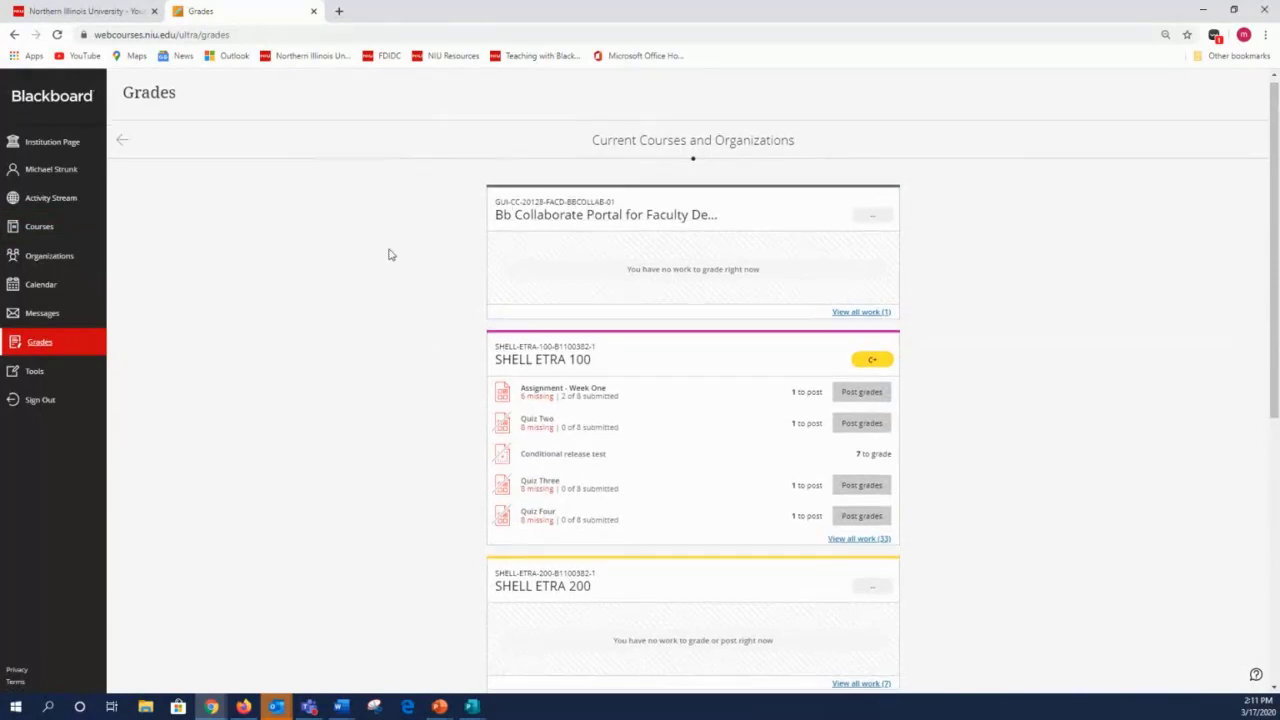
{"action": "scroll", "coordinate": [395, 173], "scroll_direction": "down", "scroll_amount": 1}
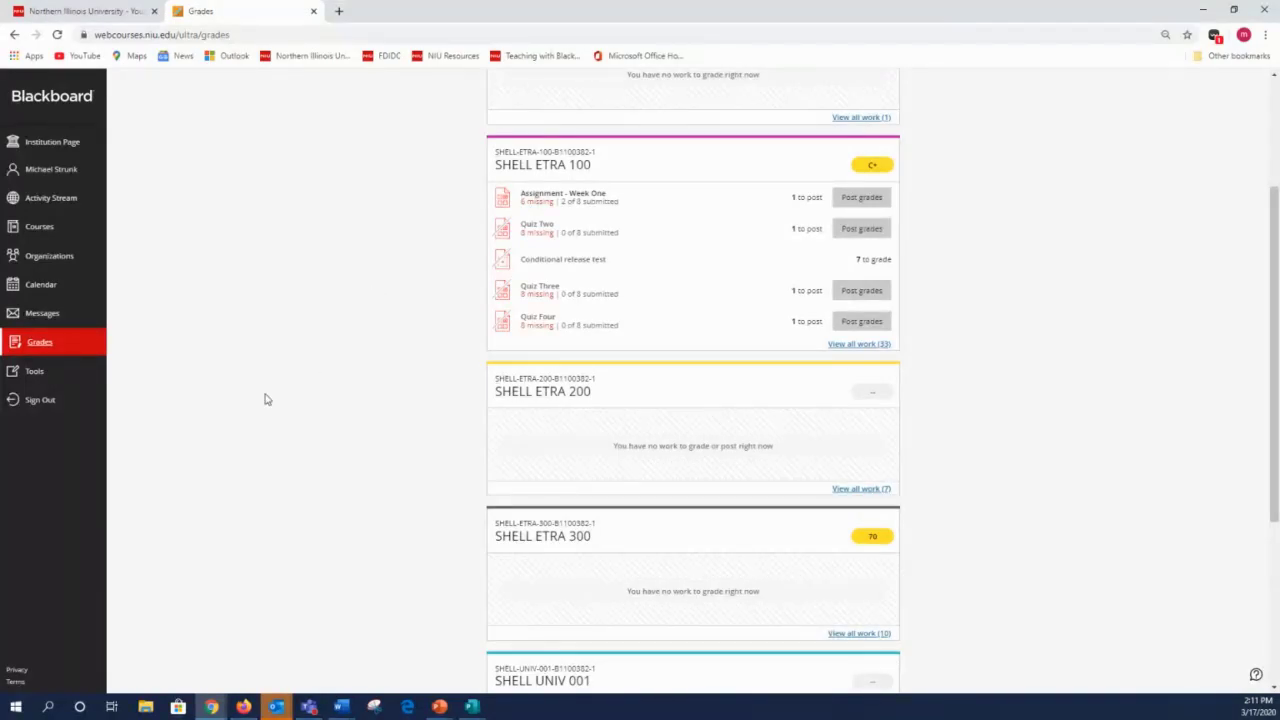
{"action": "scroll", "coordinate": [314, 335], "scroll_direction": "up", "scroll_amount": 2}
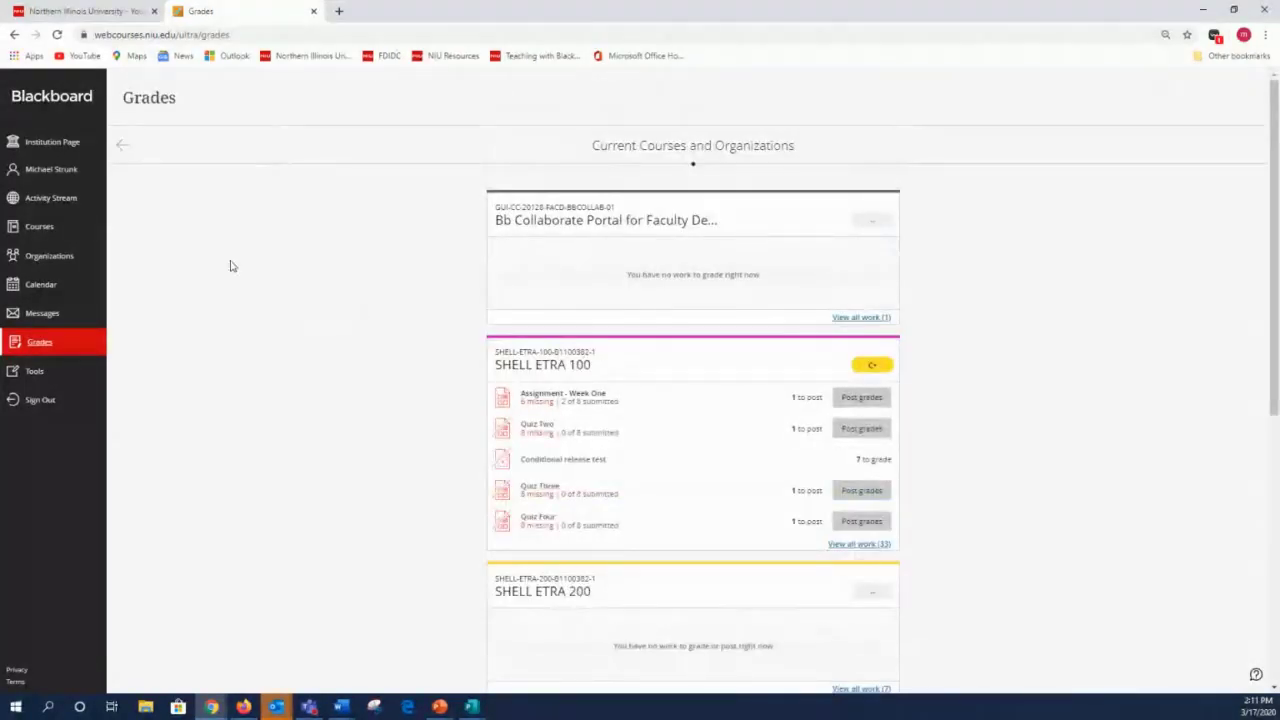
Open the SHELL ETRA 300 course from the course list and go to its Assessments content area.
{"action": "left_click", "coordinate": [37, 228]}
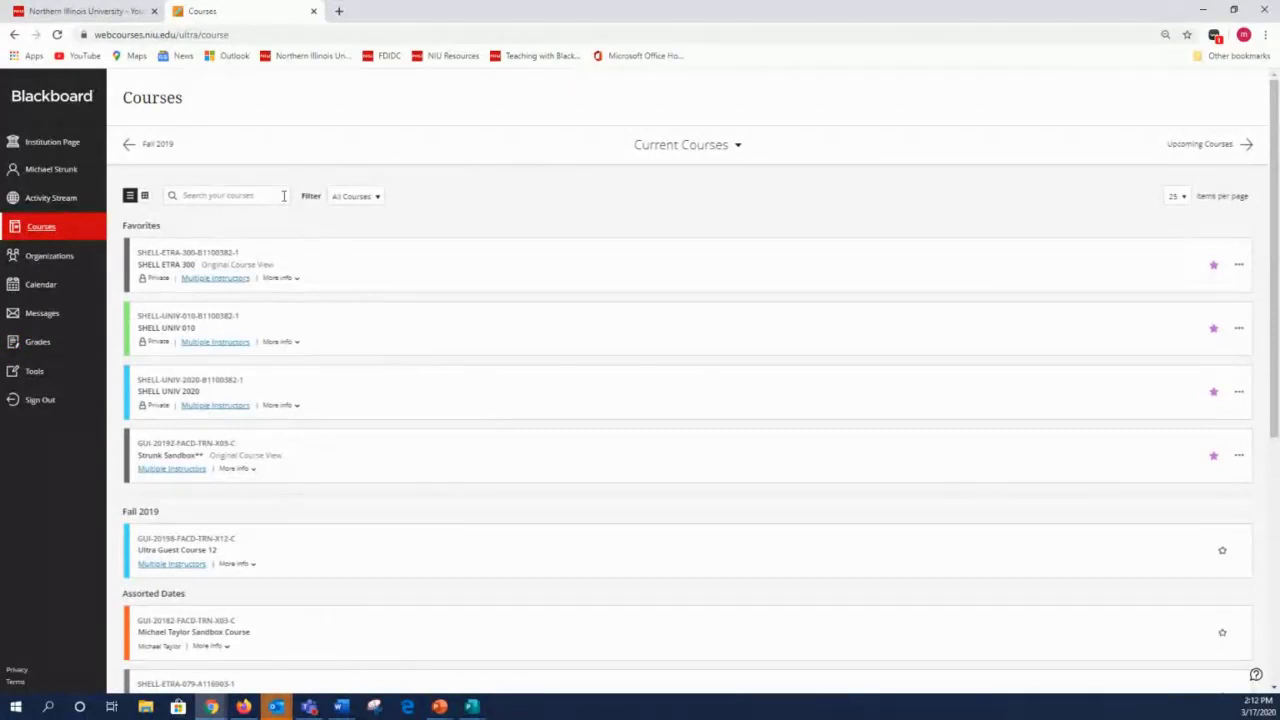
{"action": "left_click", "coordinate": [487, 267]}
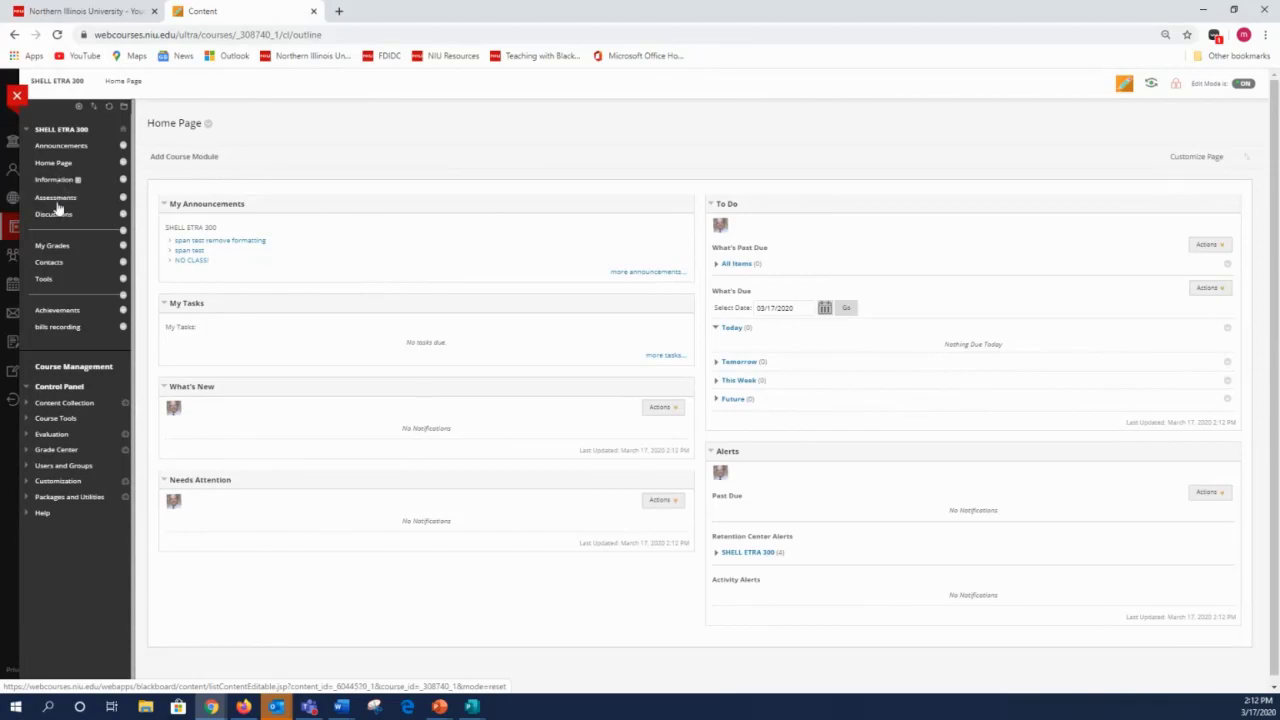
{"action": "left_click", "coordinate": [55, 204]}
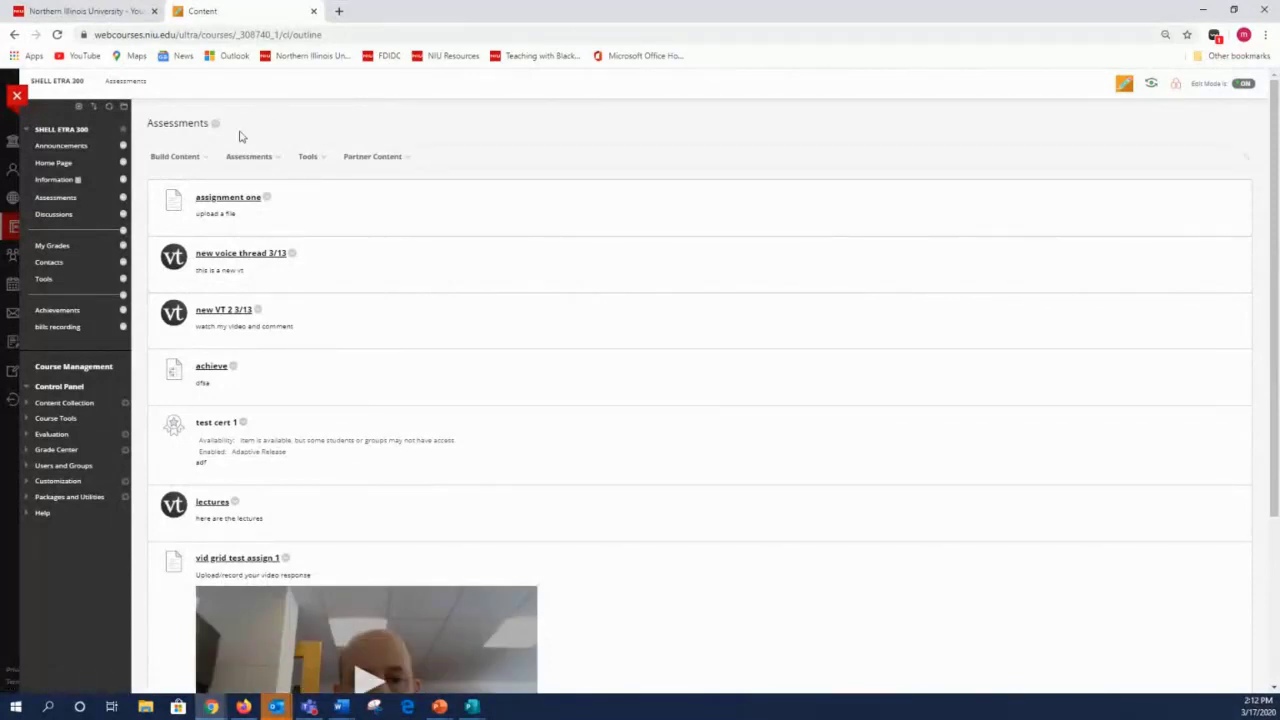
Start a new assignment in the Assessments area and name it "assinment covid".
{"action": "left_click", "coordinate": [250, 157]}
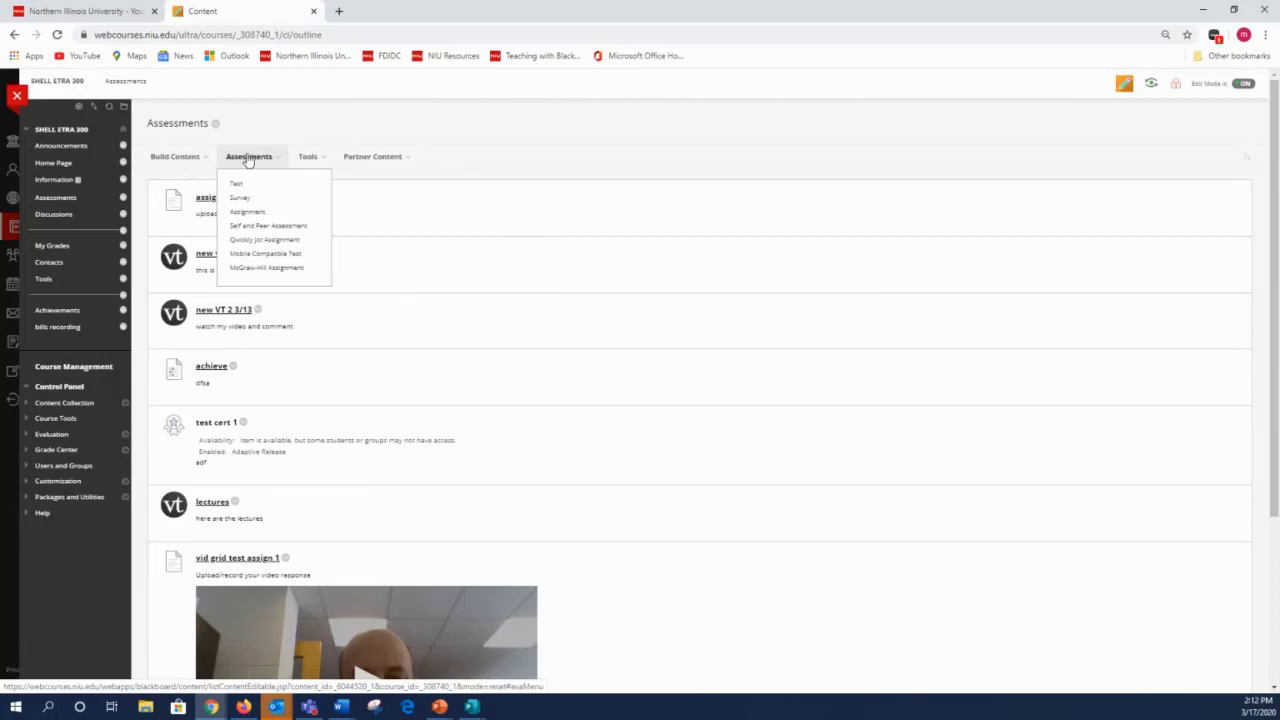
{"action": "left_click", "coordinate": [243, 213]}
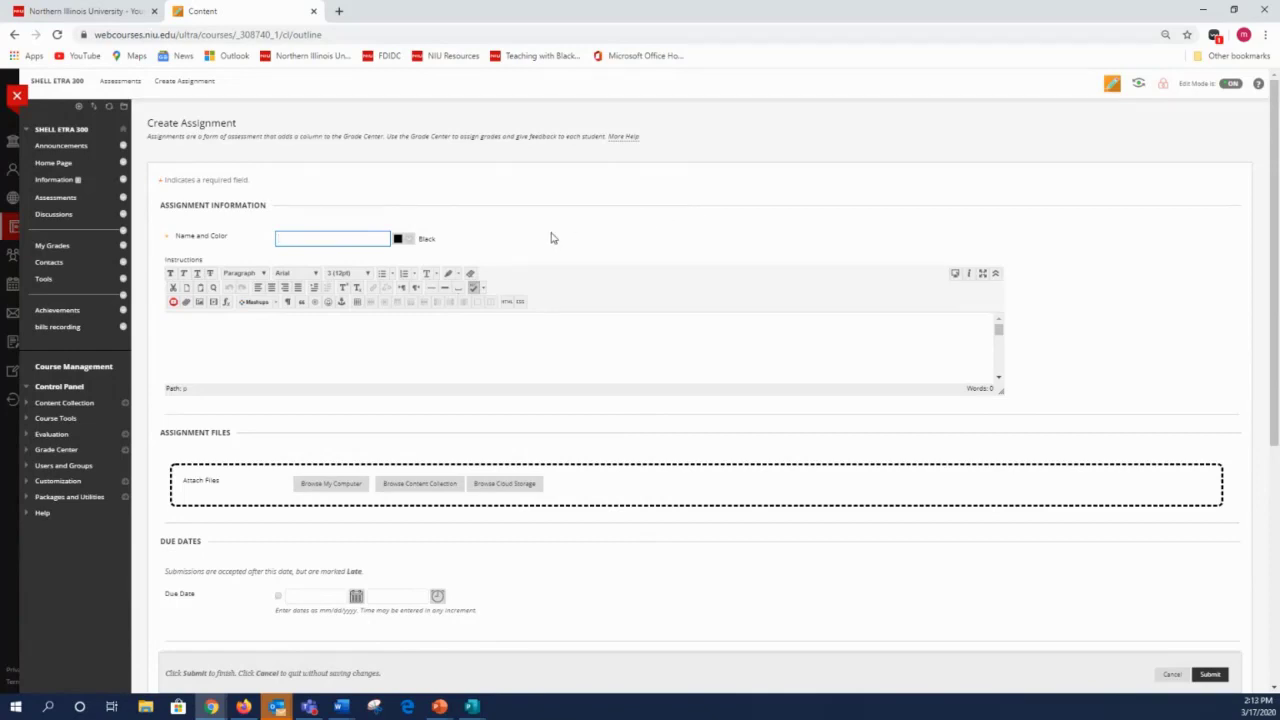
{"action": "type", "text": "assignment covid"}
Set the assignment's points possible to 50.
{"action": "scroll", "coordinate": [514, 586], "scroll_direction": "down", "scroll_amount": 2}
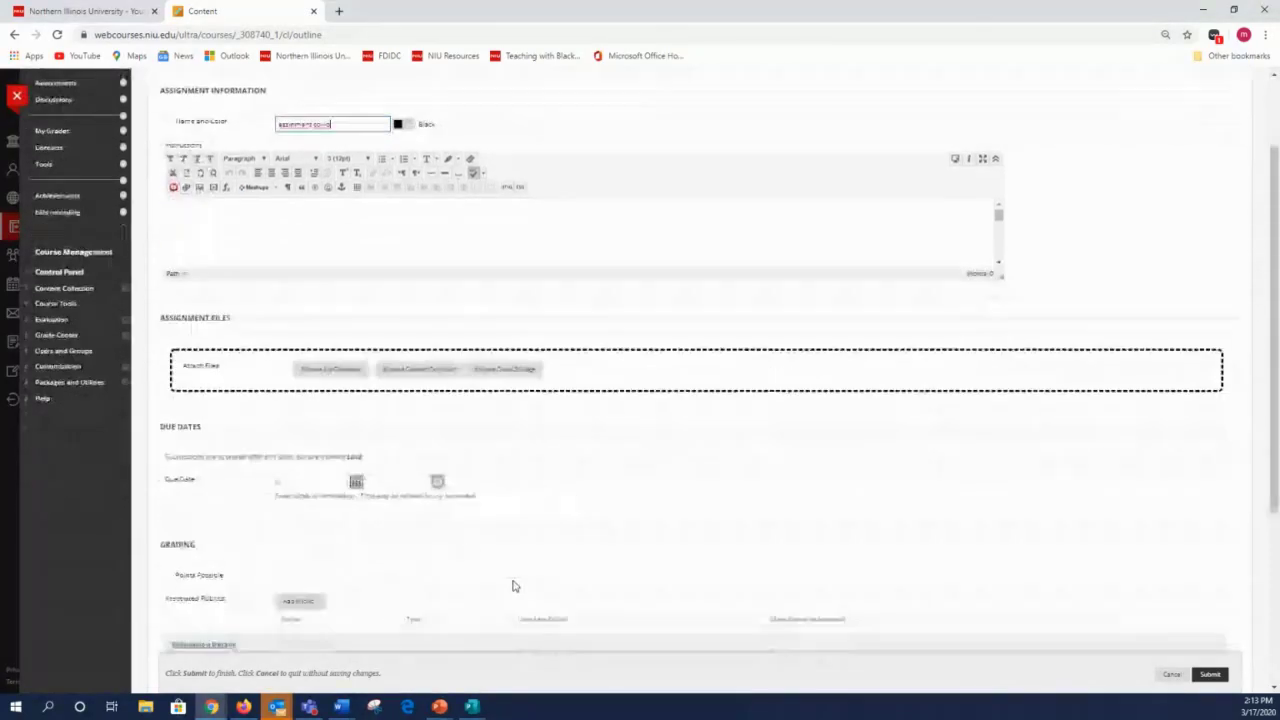
{"action": "scroll", "coordinate": [340, 302], "scroll_direction": "down", "scroll_amount": 1}
{"action": "scroll", "coordinate": [531, 297], "scroll_direction": "down", "scroll_amount": 1}
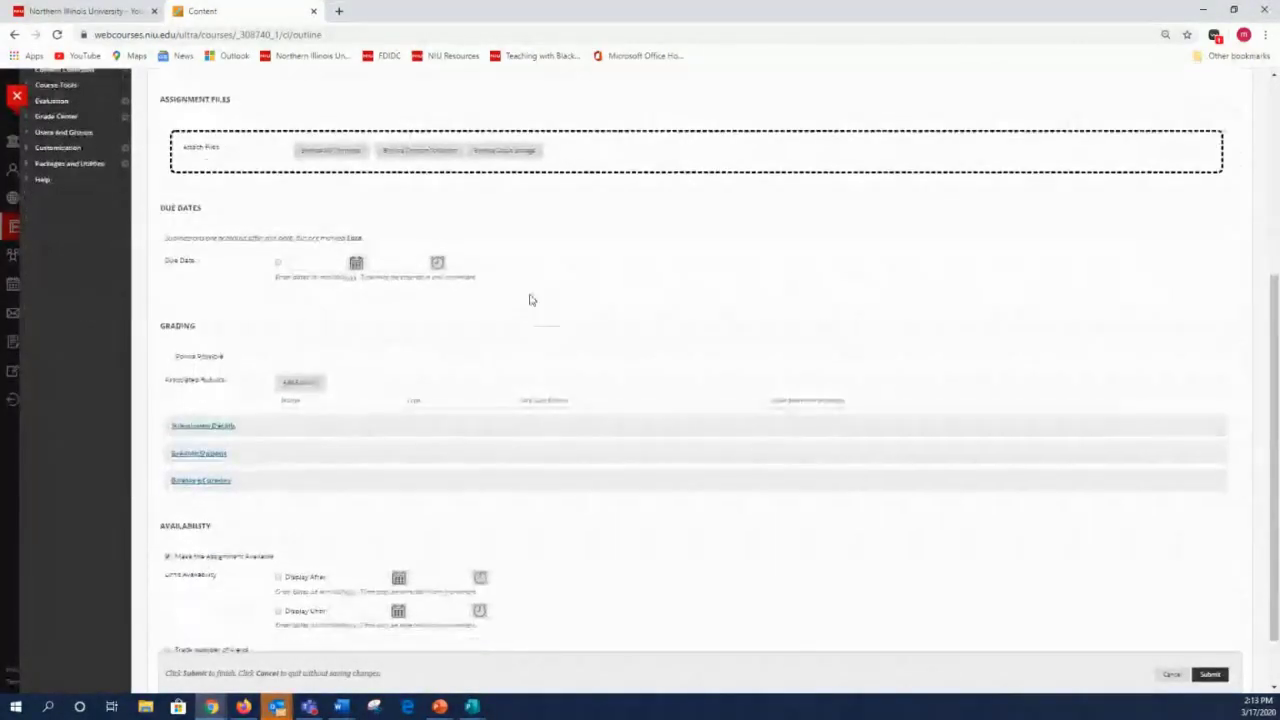
{"action": "scroll", "coordinate": [512, 252], "scroll_direction": "up", "scroll_amount": 1}
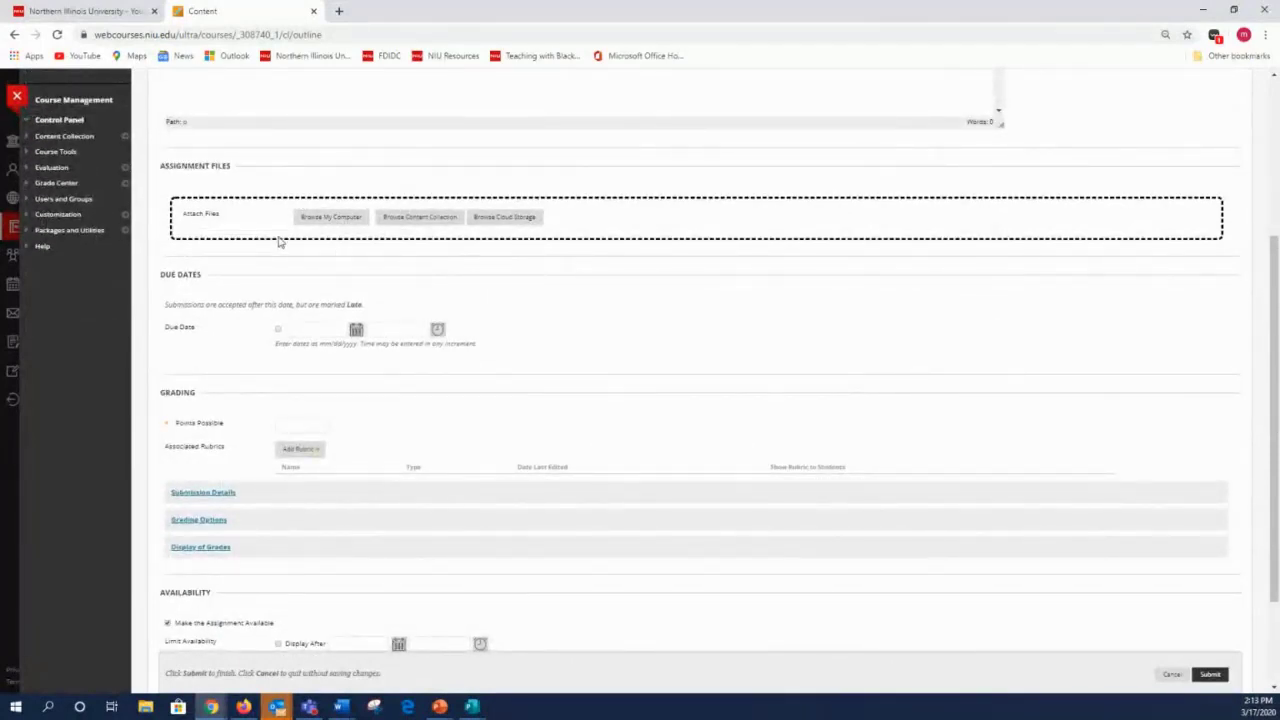
{"action": "scroll", "coordinate": [551, 329], "scroll_direction": "down", "scroll_amount": 1}
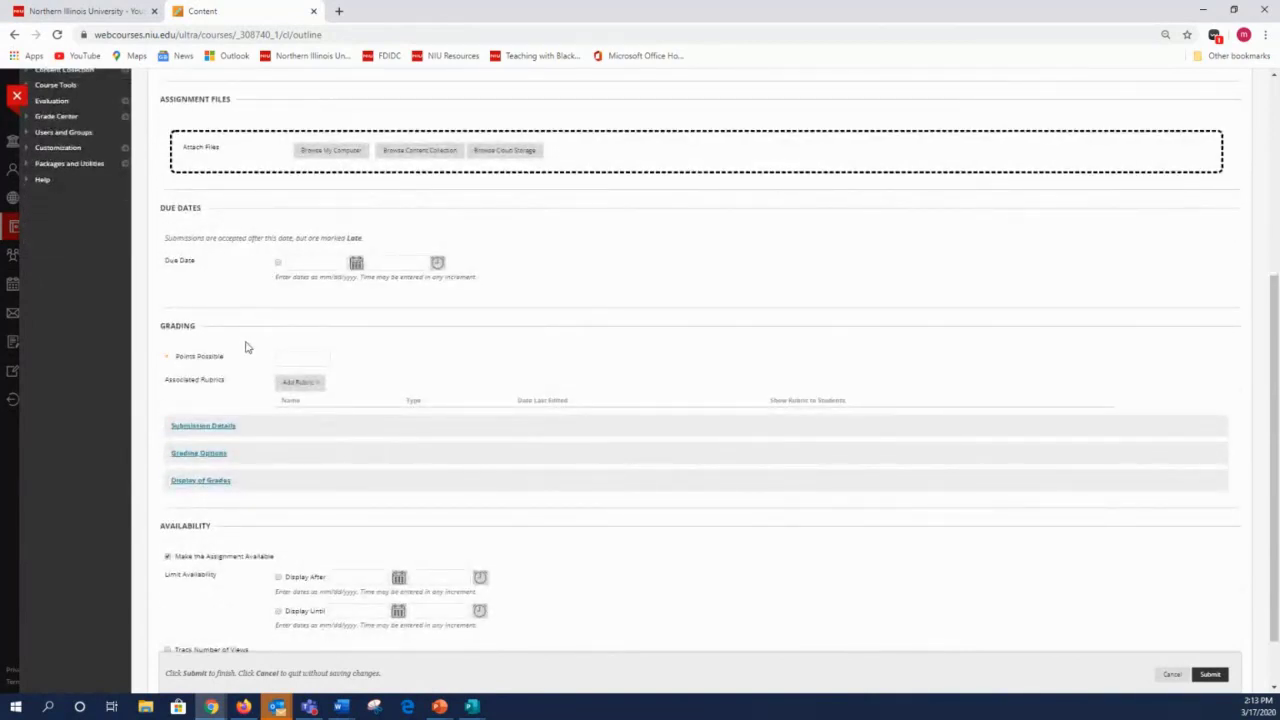
{"action": "left_click", "coordinate": [303, 361]}
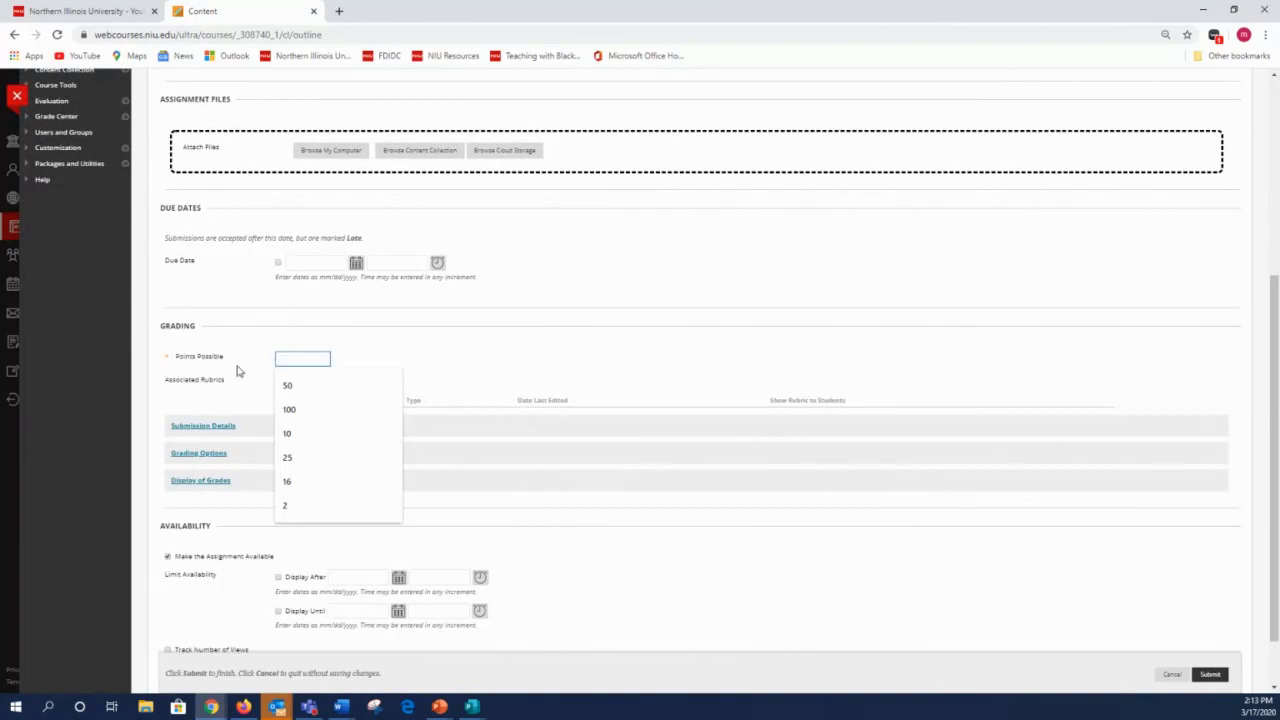
{"action": "left_click", "coordinate": [288, 388]}
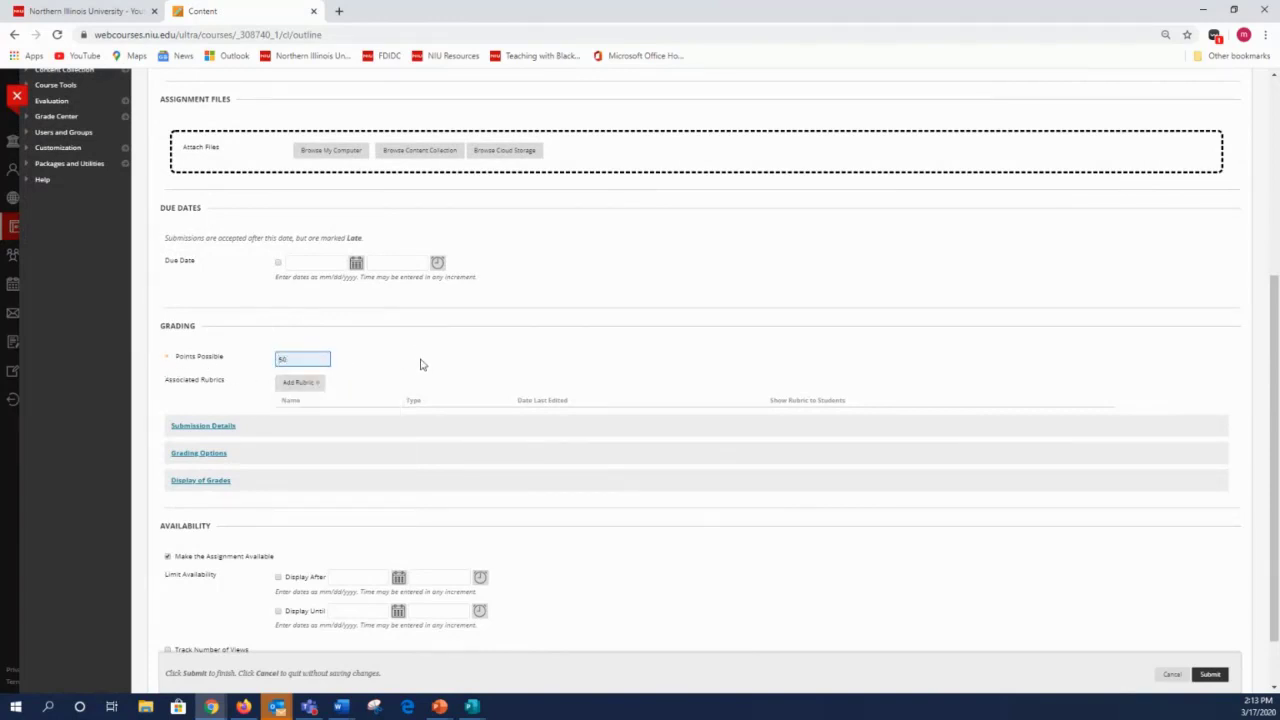
Examine the assignment's submission details and grade display options, keep them unchanged, and submit the assignment.
{"action": "scroll", "coordinate": [422, 366], "scroll_direction": "down", "scroll_amount": 1}
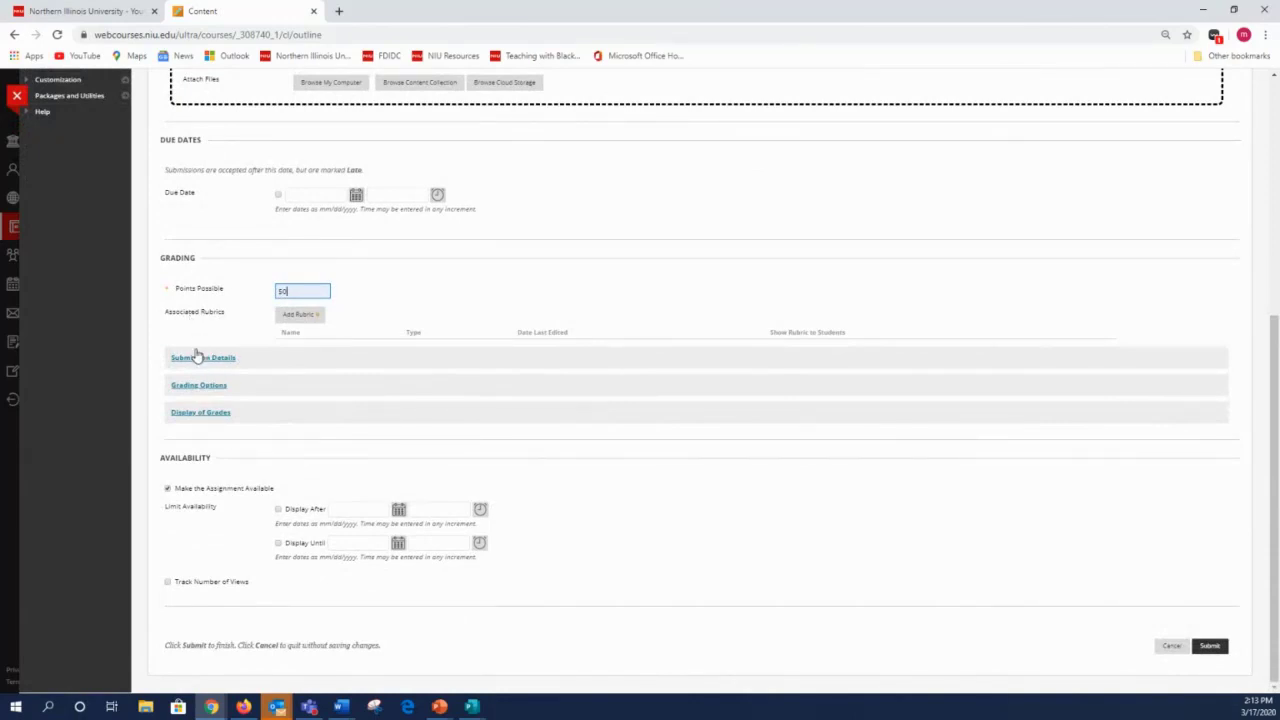
{"action": "left_click", "coordinate": [195, 359]}
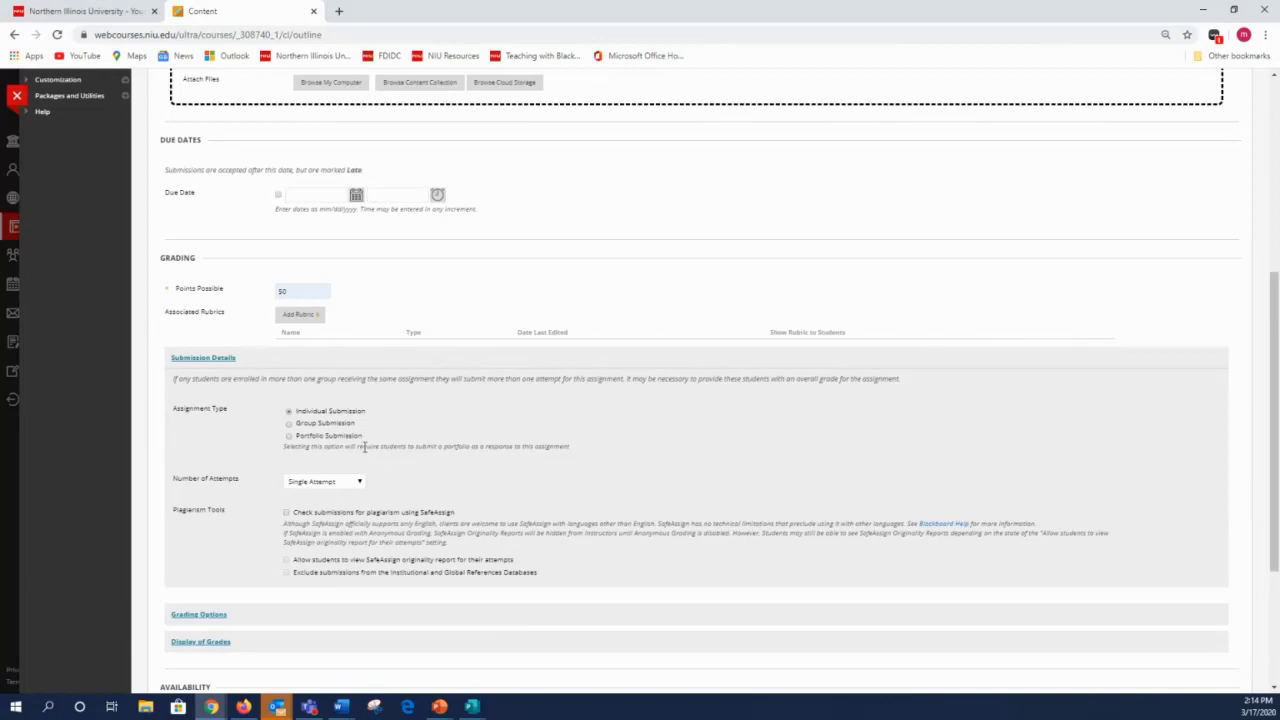
{"action": "scroll", "coordinate": [206, 483], "scroll_direction": "down", "scroll_amount": 3}
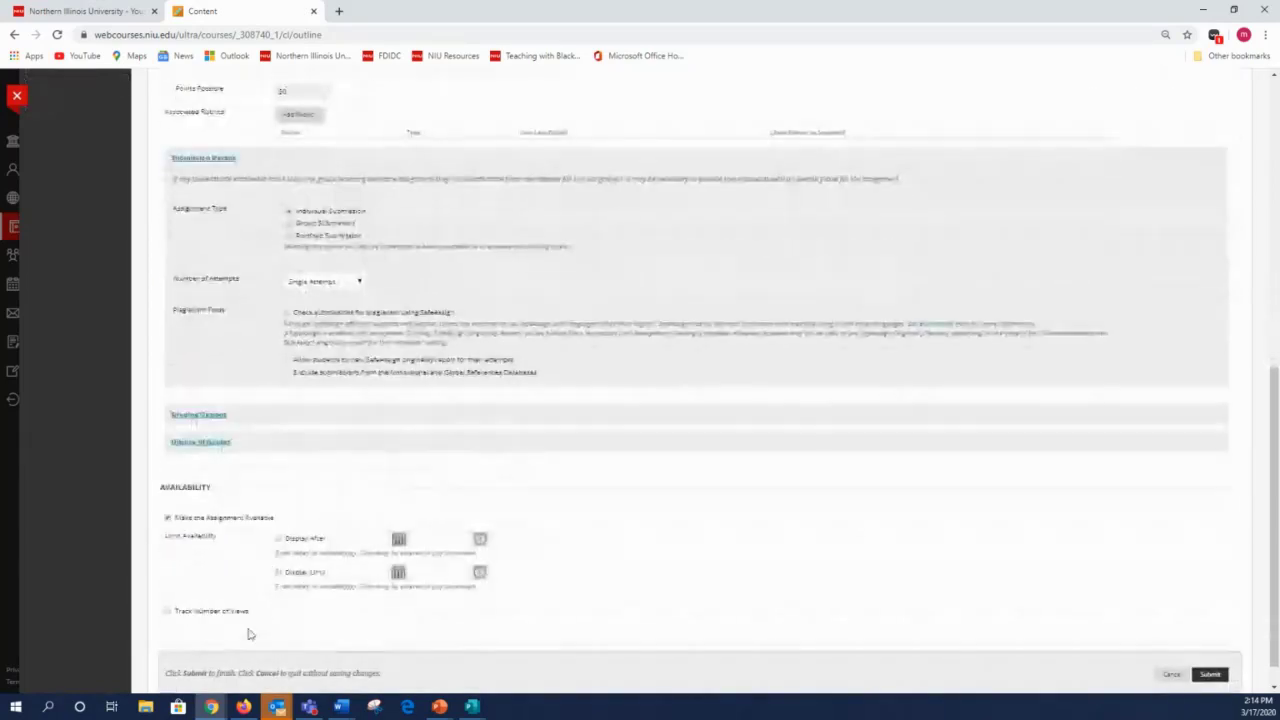
{"action": "left_click", "coordinate": [205, 159]}
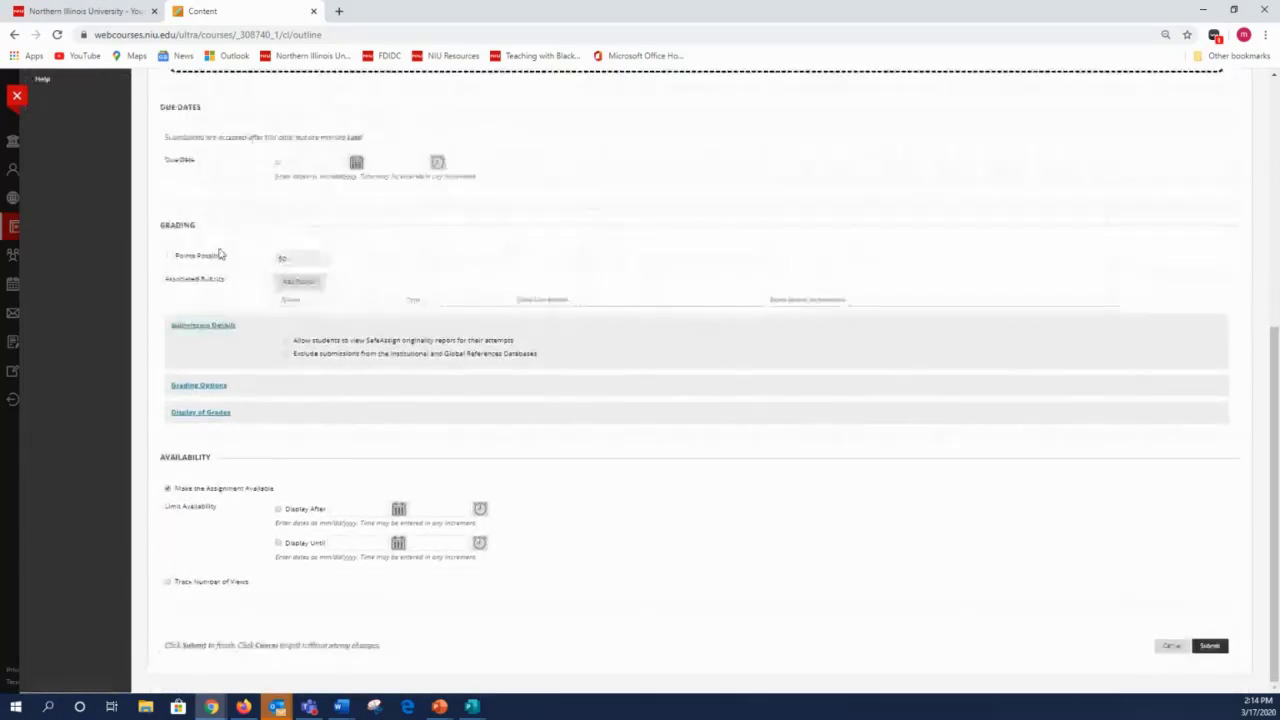
{"action": "left_click", "coordinate": [199, 414]}
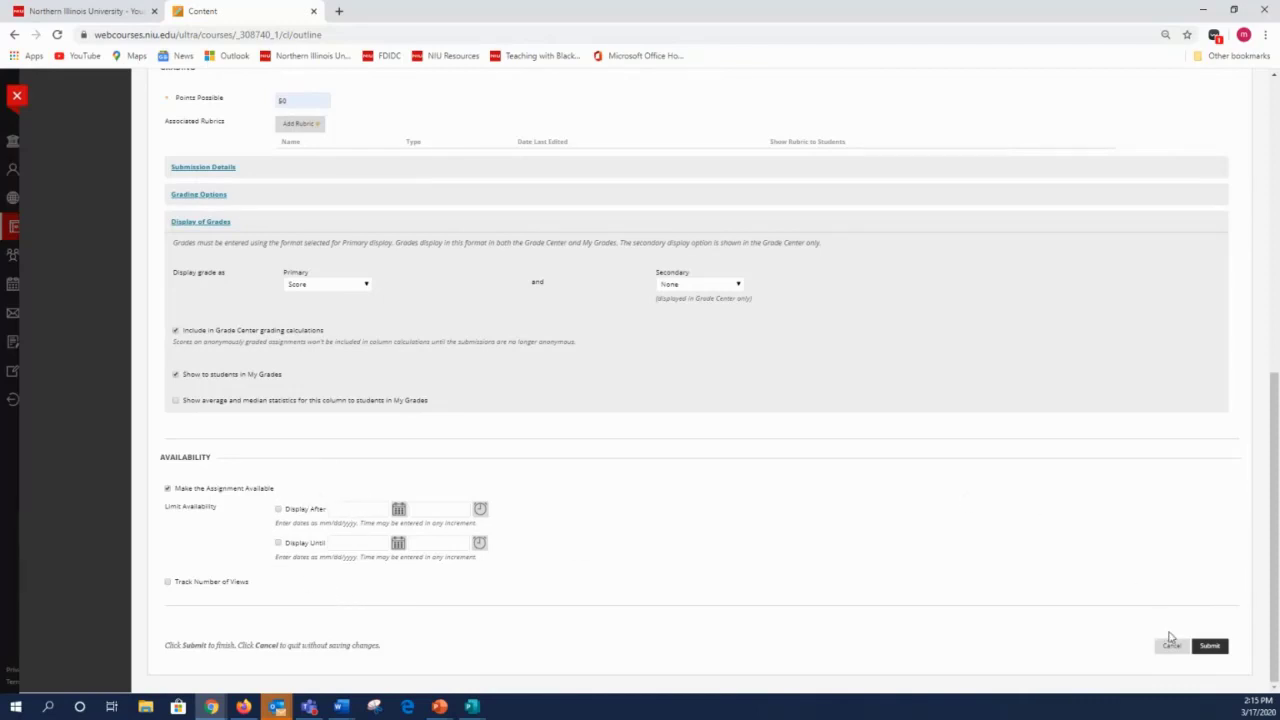
{"action": "left_click", "coordinate": [1212, 647]}
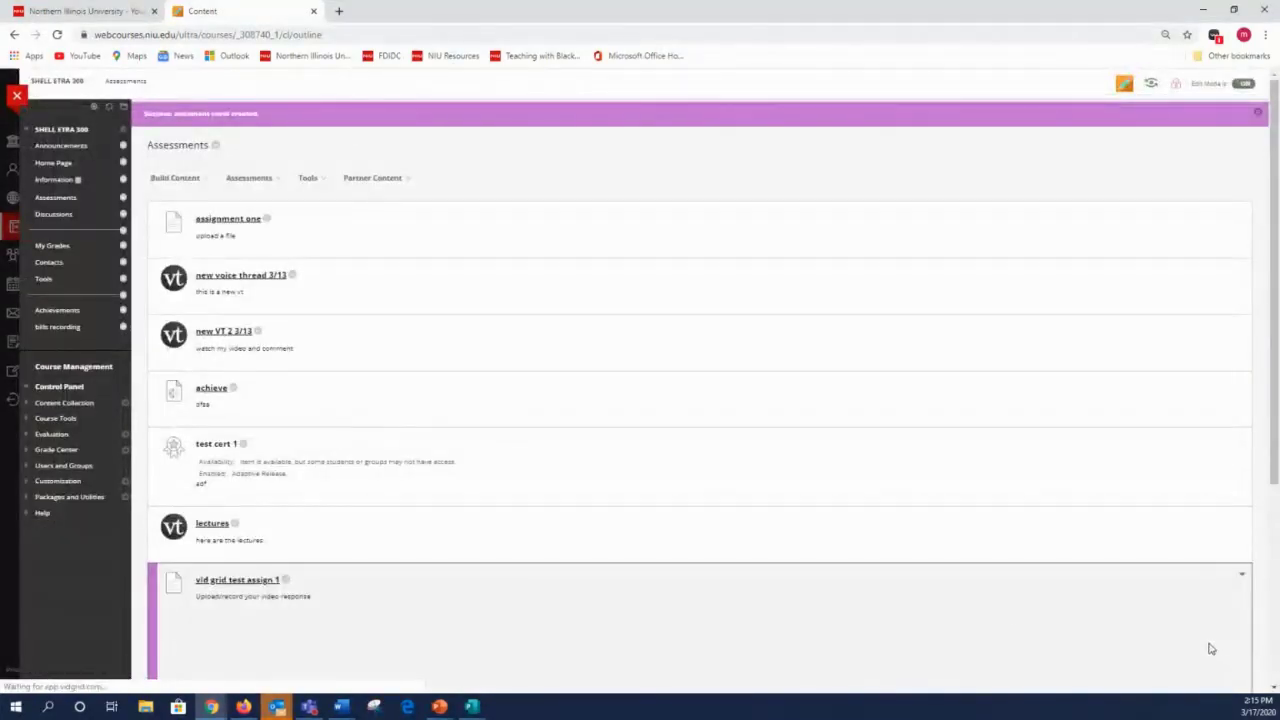
Look through the Assessments content list for the newly created assignment.
{"action": "scroll", "coordinate": [368, 259], "scroll_direction": "down", "scroll_amount": 3}
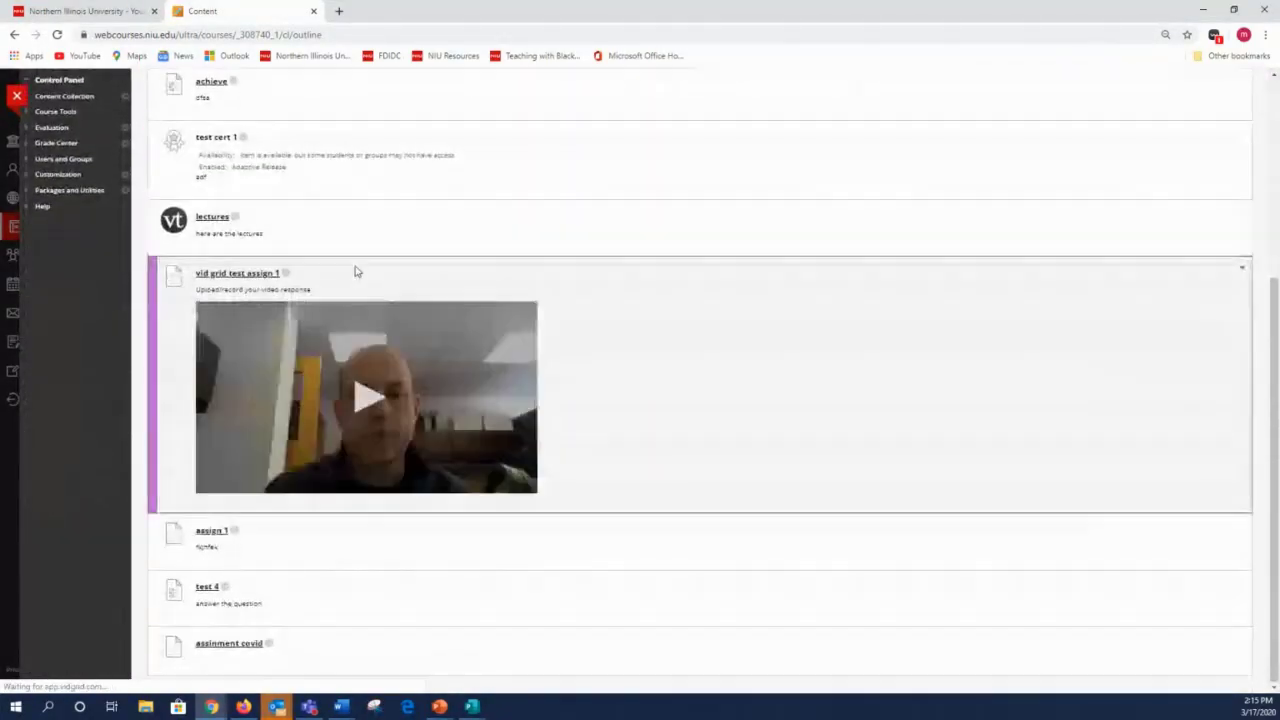
{"action": "scroll", "coordinate": [438, 215], "scroll_direction": "up", "scroll_amount": 3}
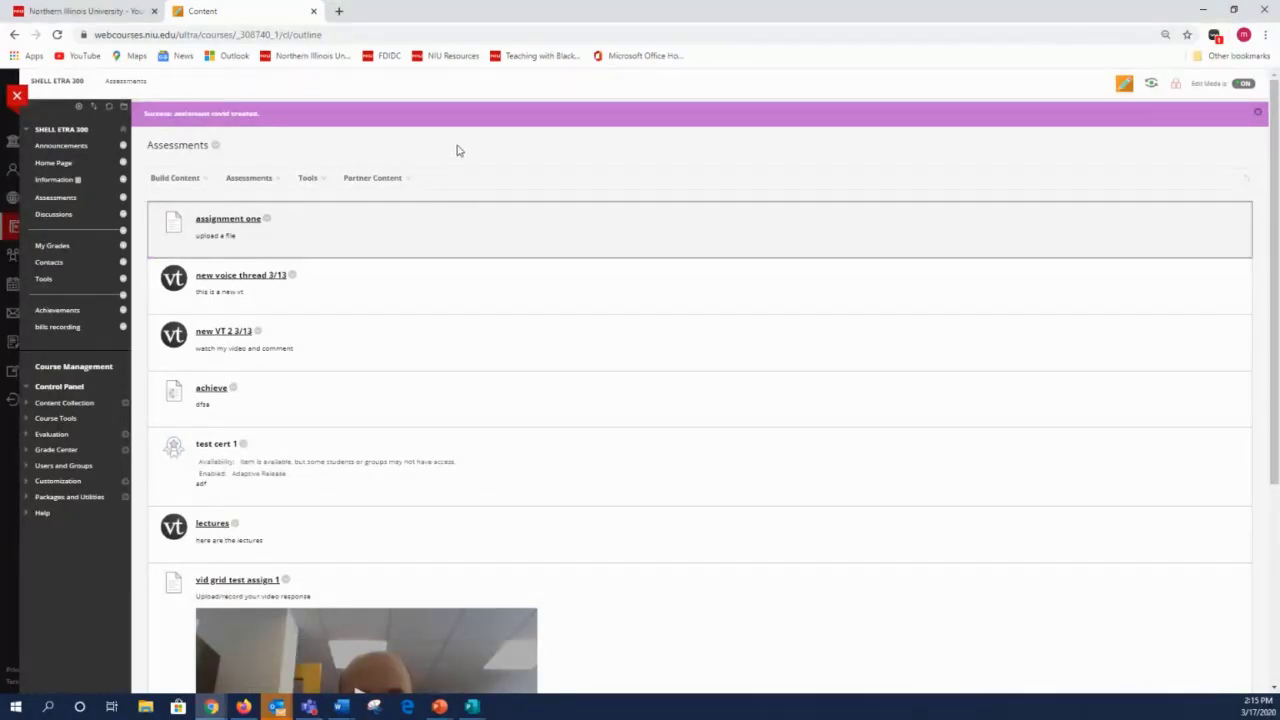
{"action": "scroll", "coordinate": [457, 150], "scroll_direction": "down", "scroll_amount": 3}
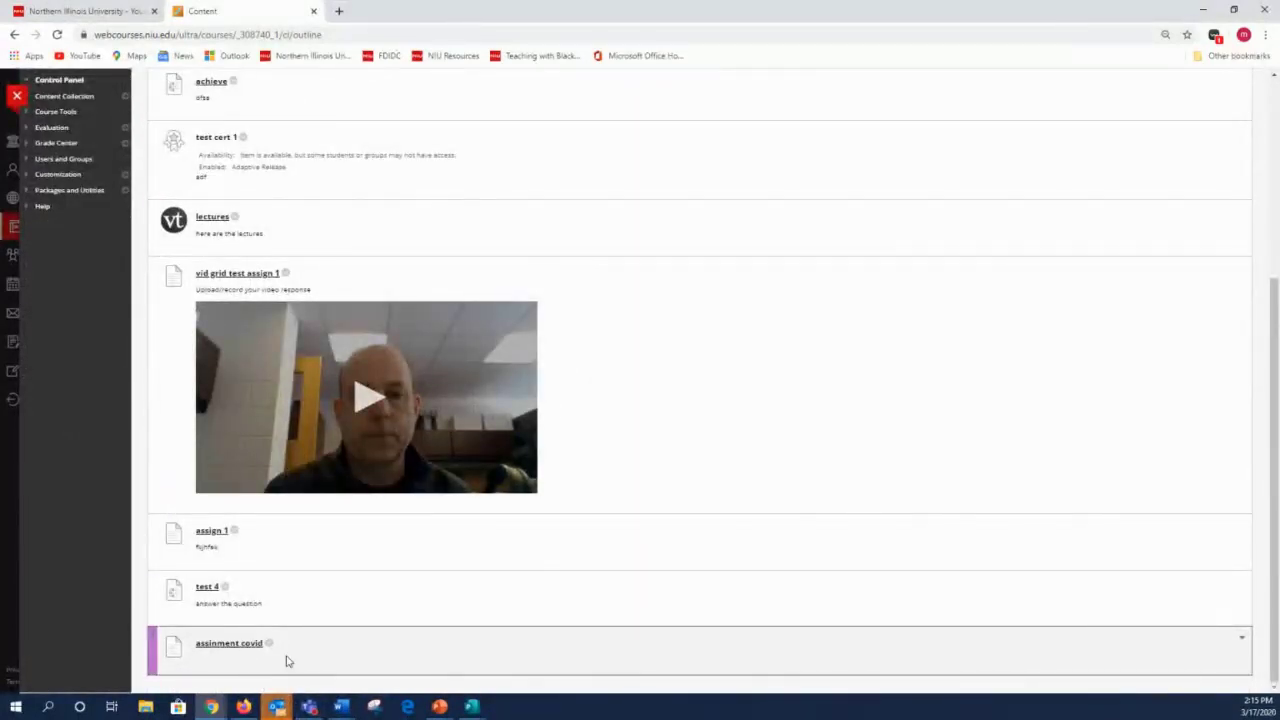
{"action": "scroll", "coordinate": [471, 626], "scroll_direction": "up", "scroll_amount": 3}
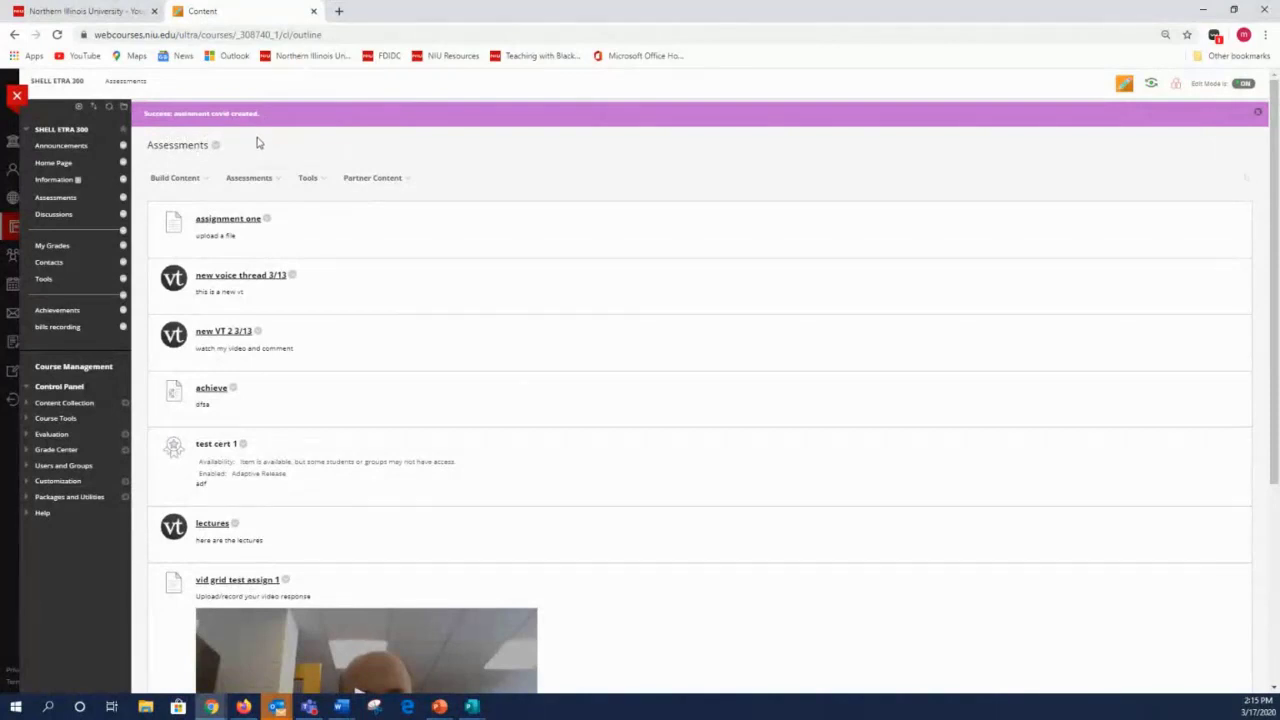
Start creating a new test in the Assessments area and name it "new test 5".
{"action": "mouse_move", "coordinate": [249, 176]}
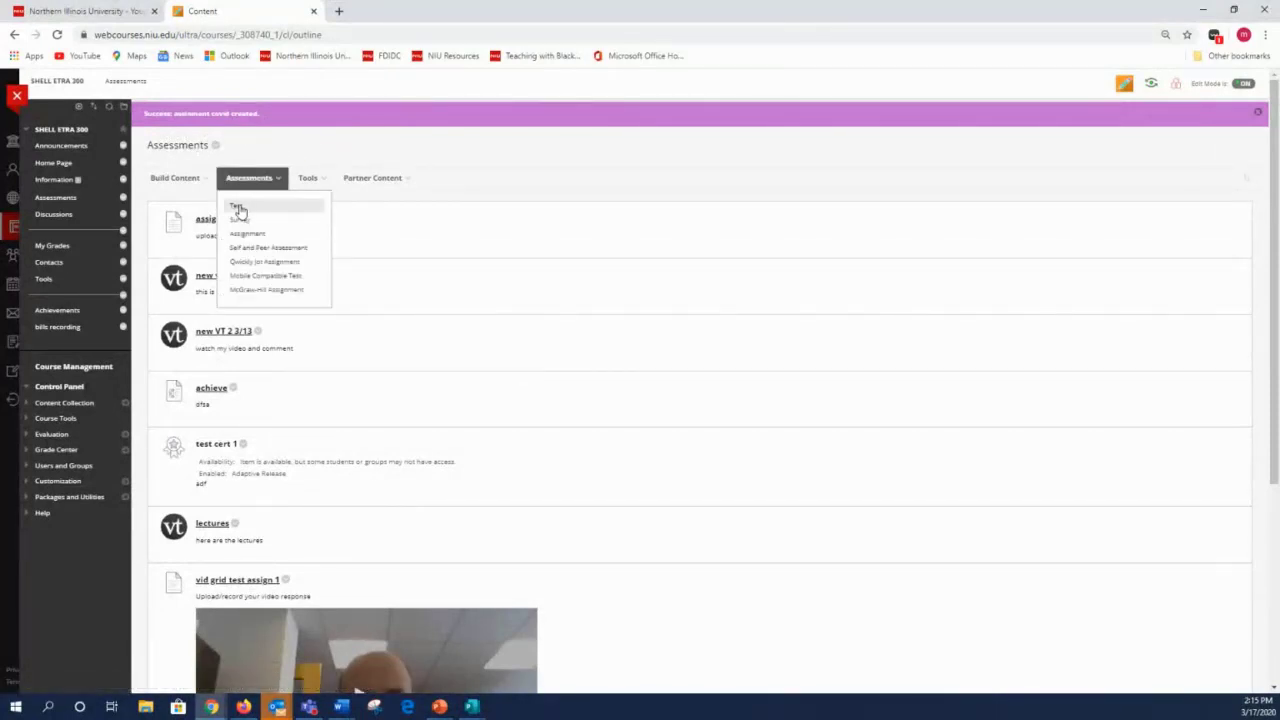
{"action": "left_click", "coordinate": [238, 208]}
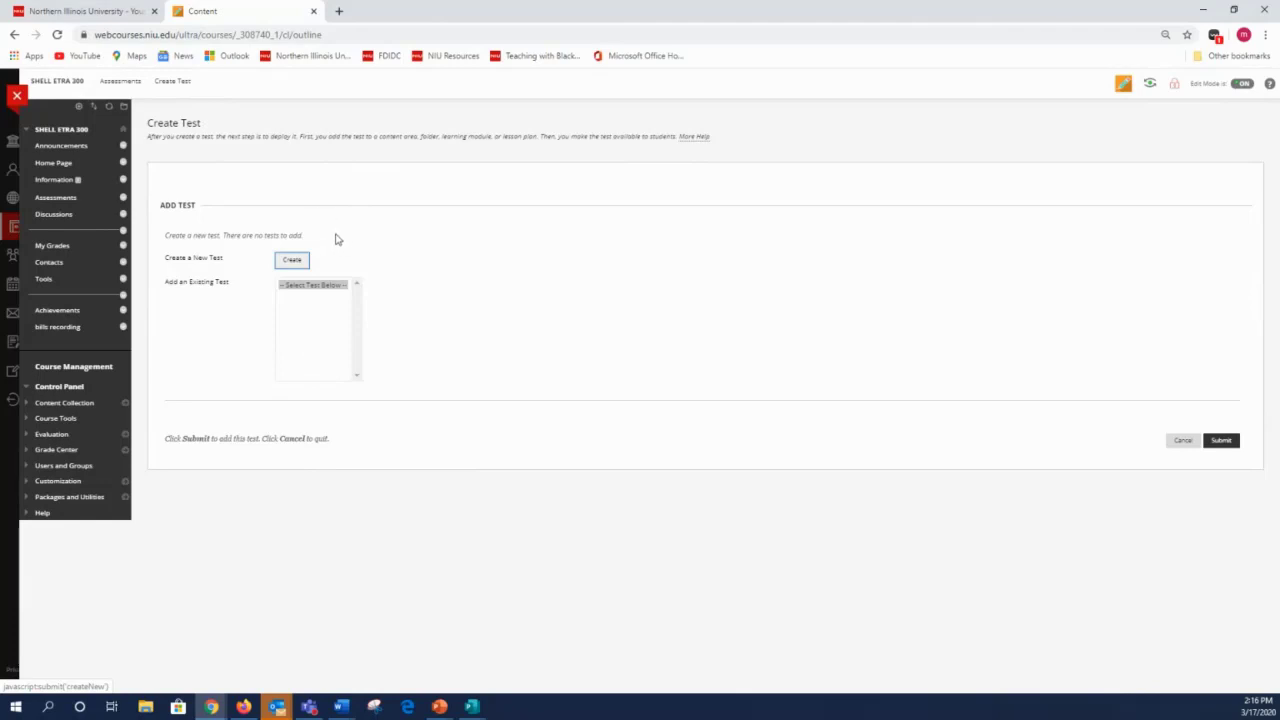
{"action": "left_click", "coordinate": [292, 262]}
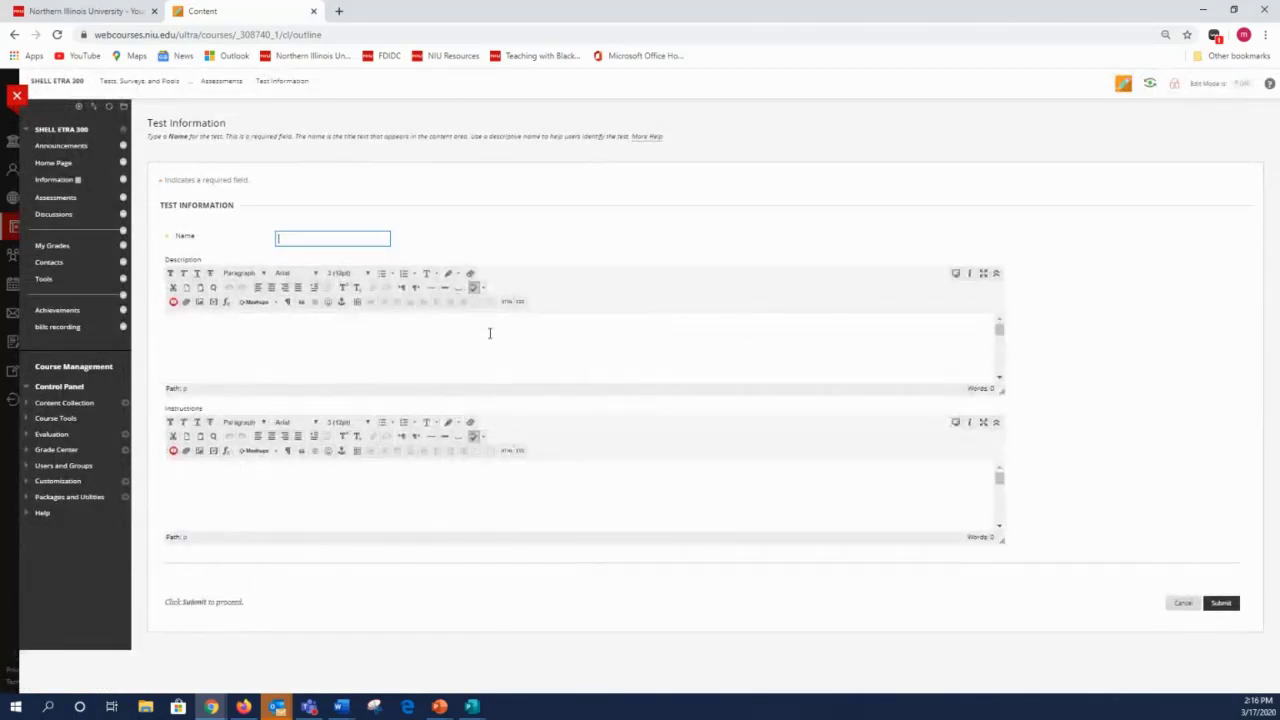
{"action": "type", "text": "ne"}
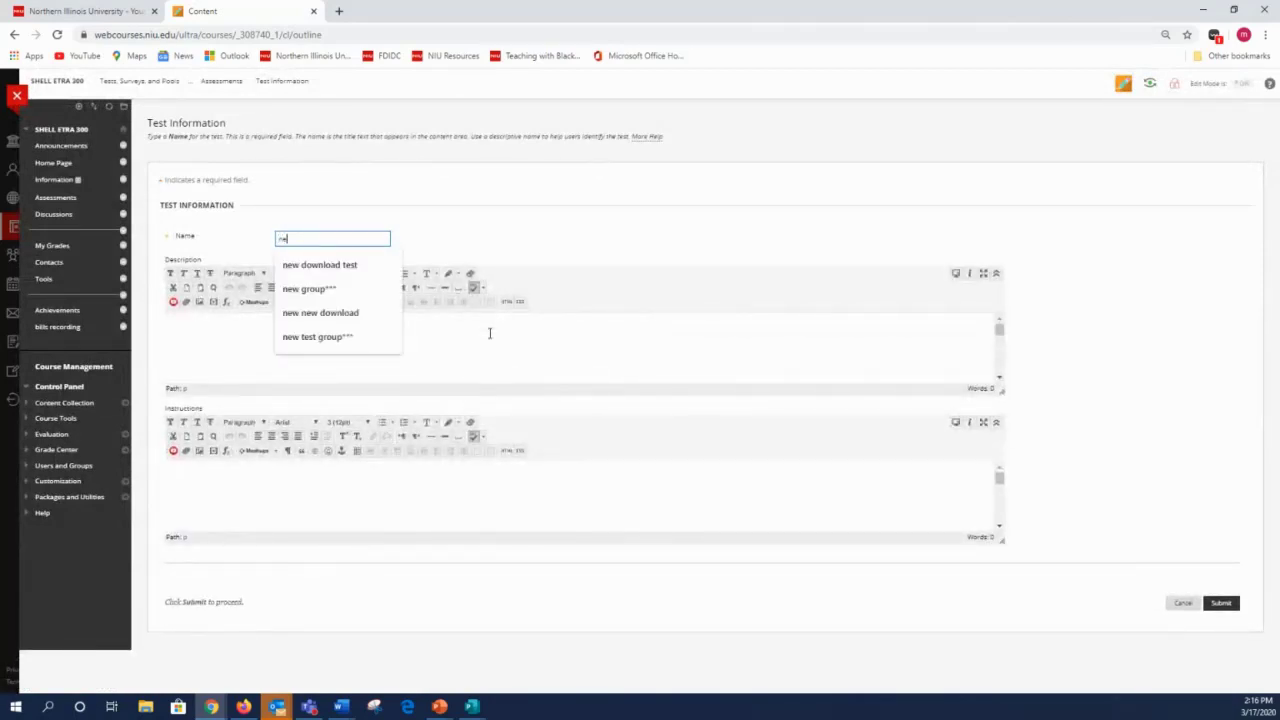
{"action": "type", "text": "w test"}
{"action": "key", "text": "Escape"}
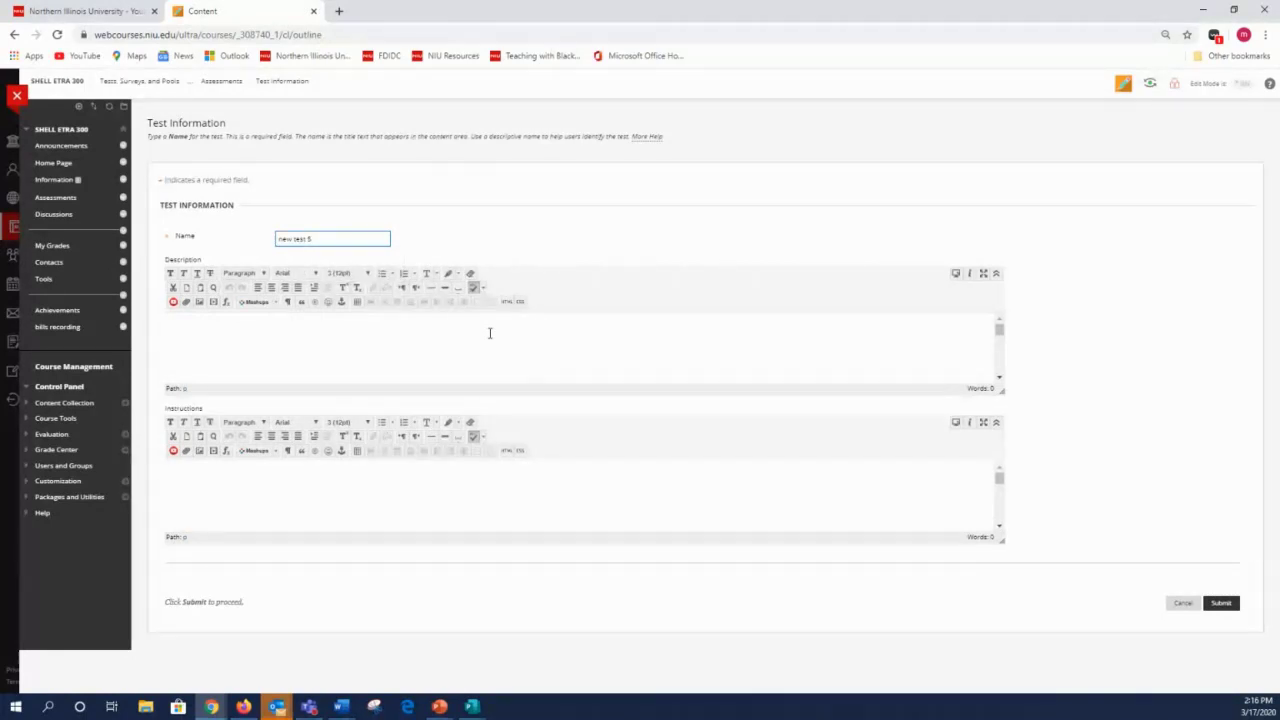
Enter a placeholder description and the instructions "complete" for the test, and submit the test information.
{"action": "left_click", "coordinate": [183, 329]}
{"action": "type", "text": "asfasf"}
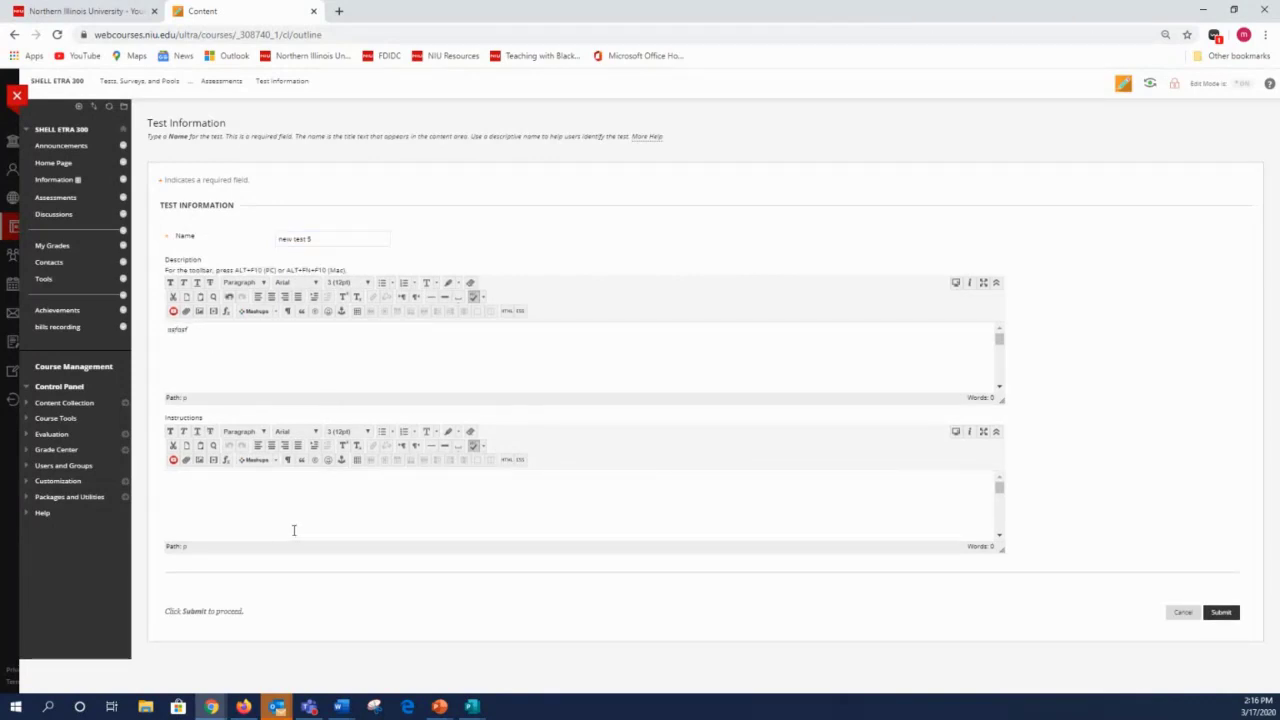
{"action": "left_click", "coordinate": [196, 480]}
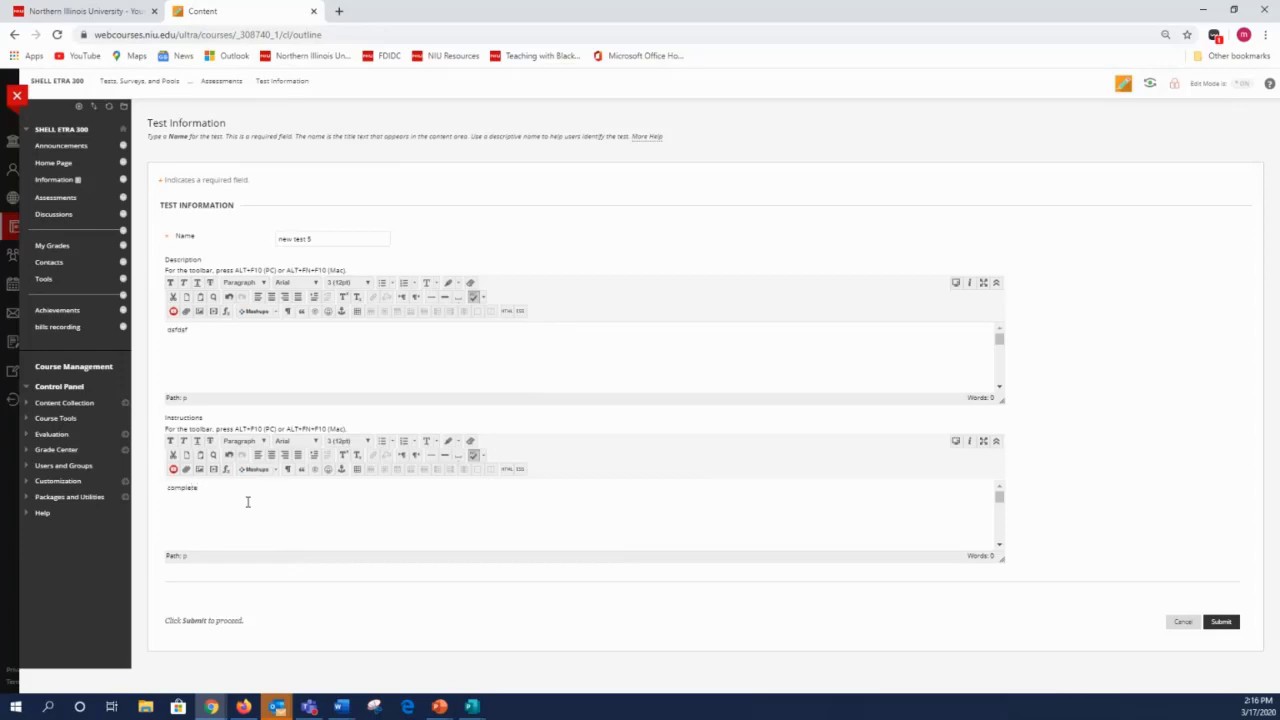
{"action": "left_click", "coordinate": [247, 502]}
{"action": "left_click", "coordinate": [1222, 622]}
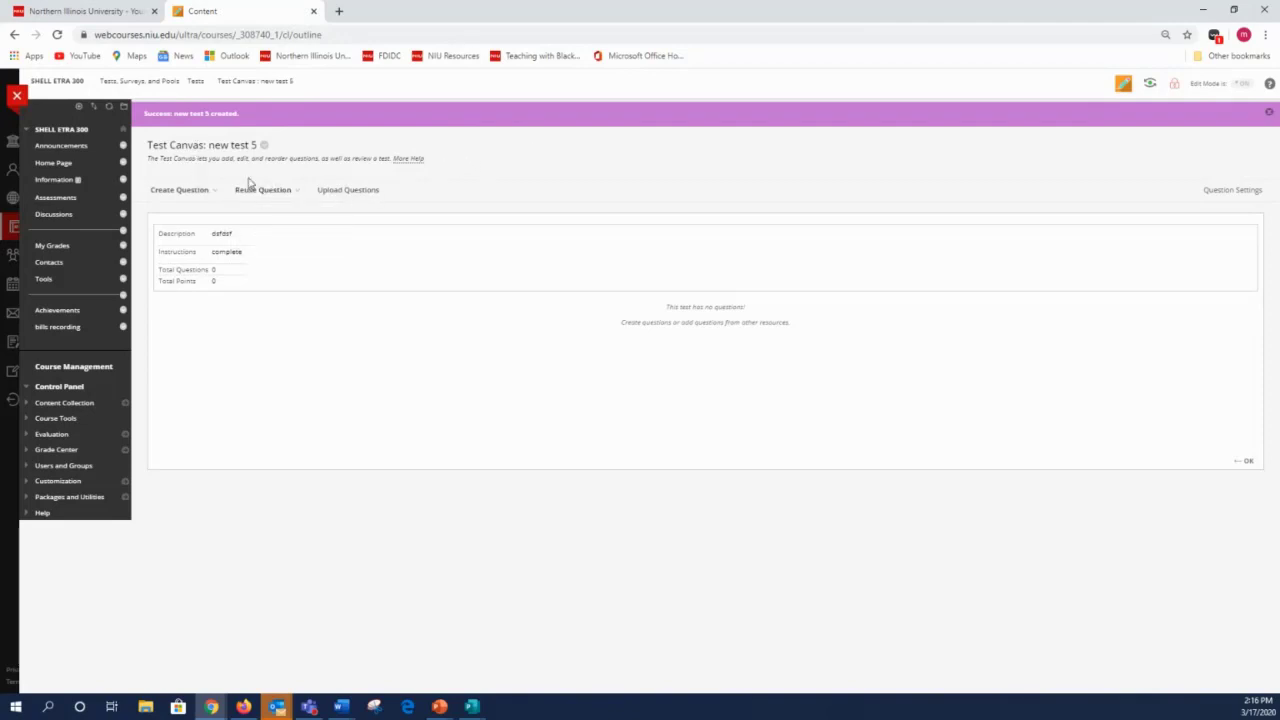
Add a True/False question titled "r" reading "is it sunny today?" with True as the correct answer, and submit it.
{"action": "left_click", "coordinate": [199, 189]}
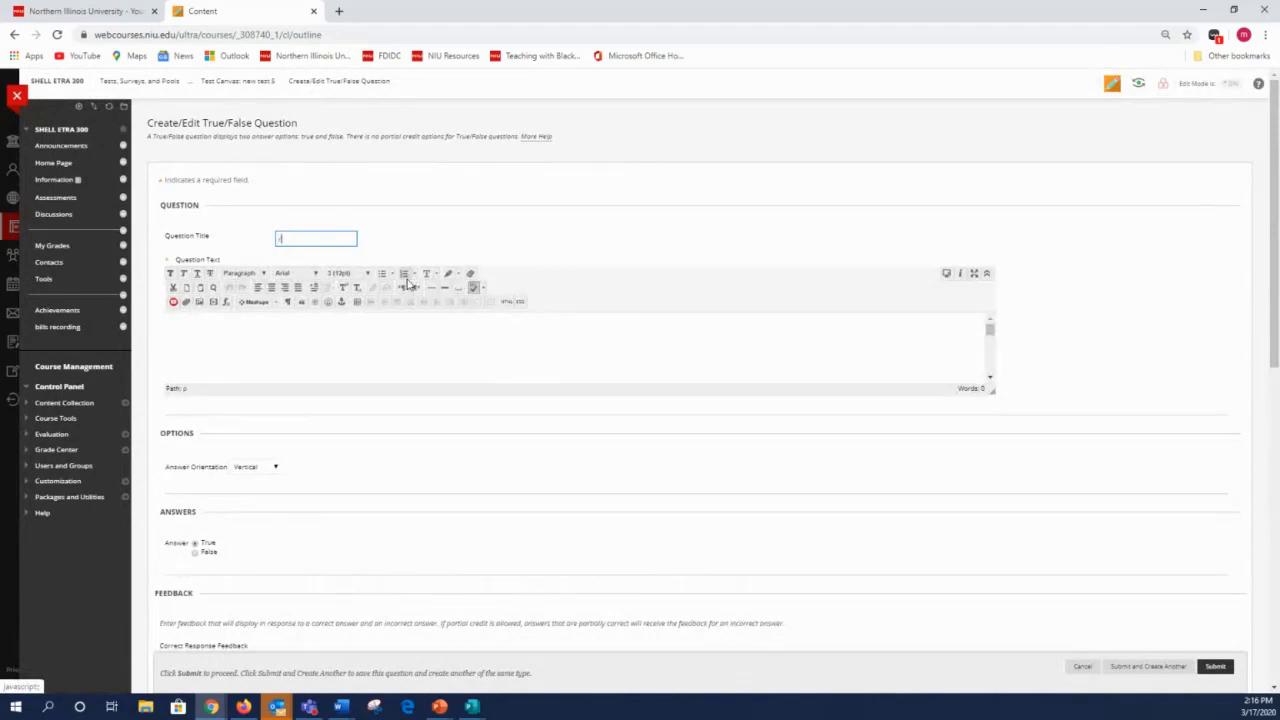
{"action": "left_click", "coordinate": [195, 330]}
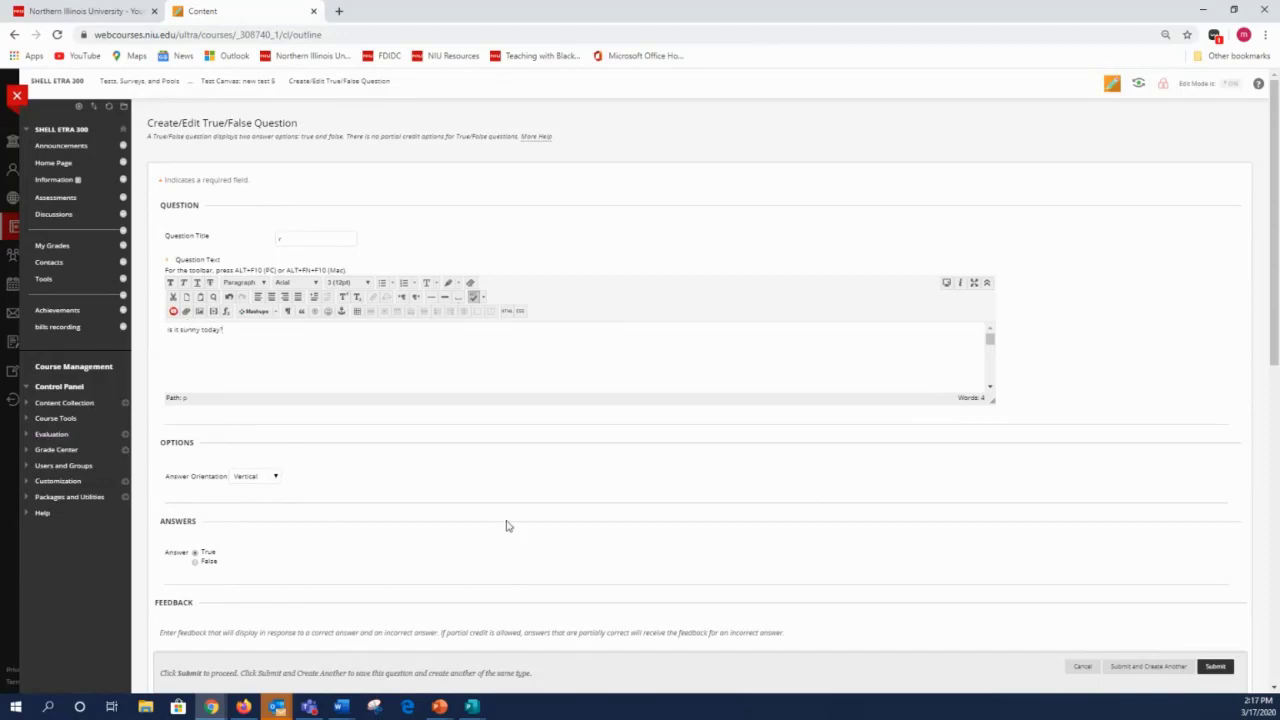
{"action": "scroll", "coordinate": [320, 455], "scroll_direction": "down", "scroll_amount": 2}
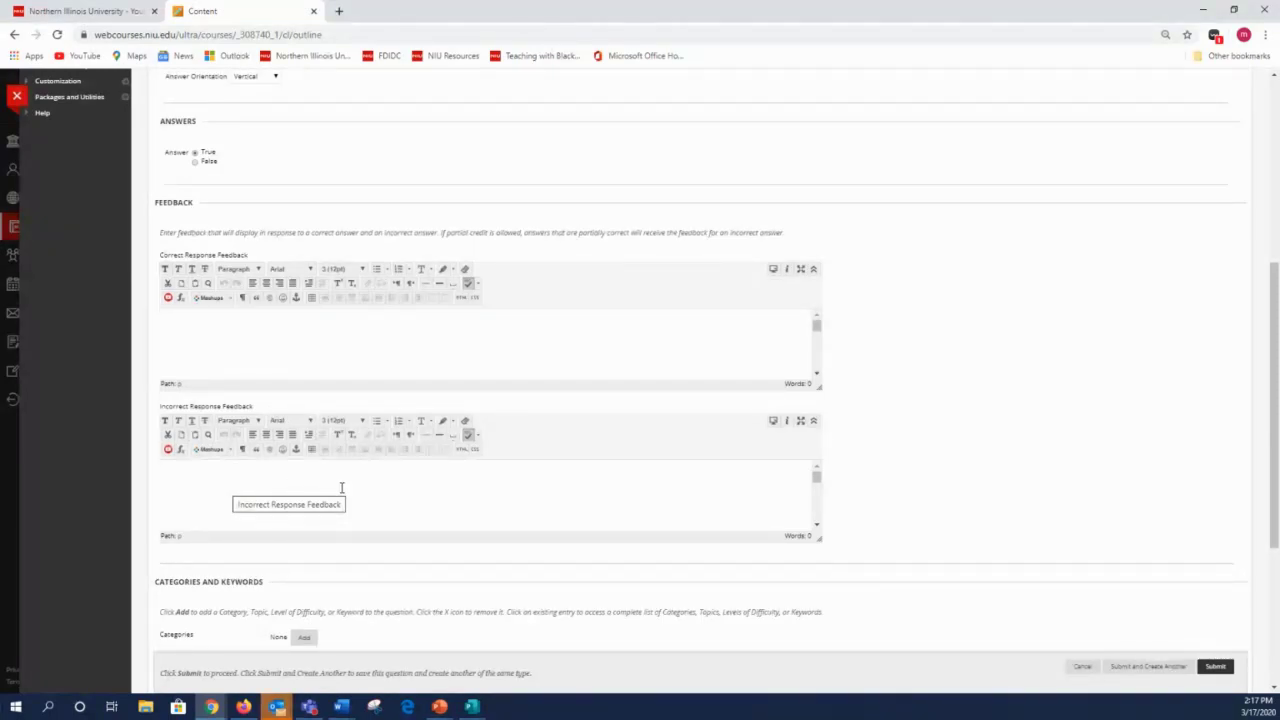
{"action": "scroll", "coordinate": [969, 460], "scroll_direction": "down", "scroll_amount": 3}
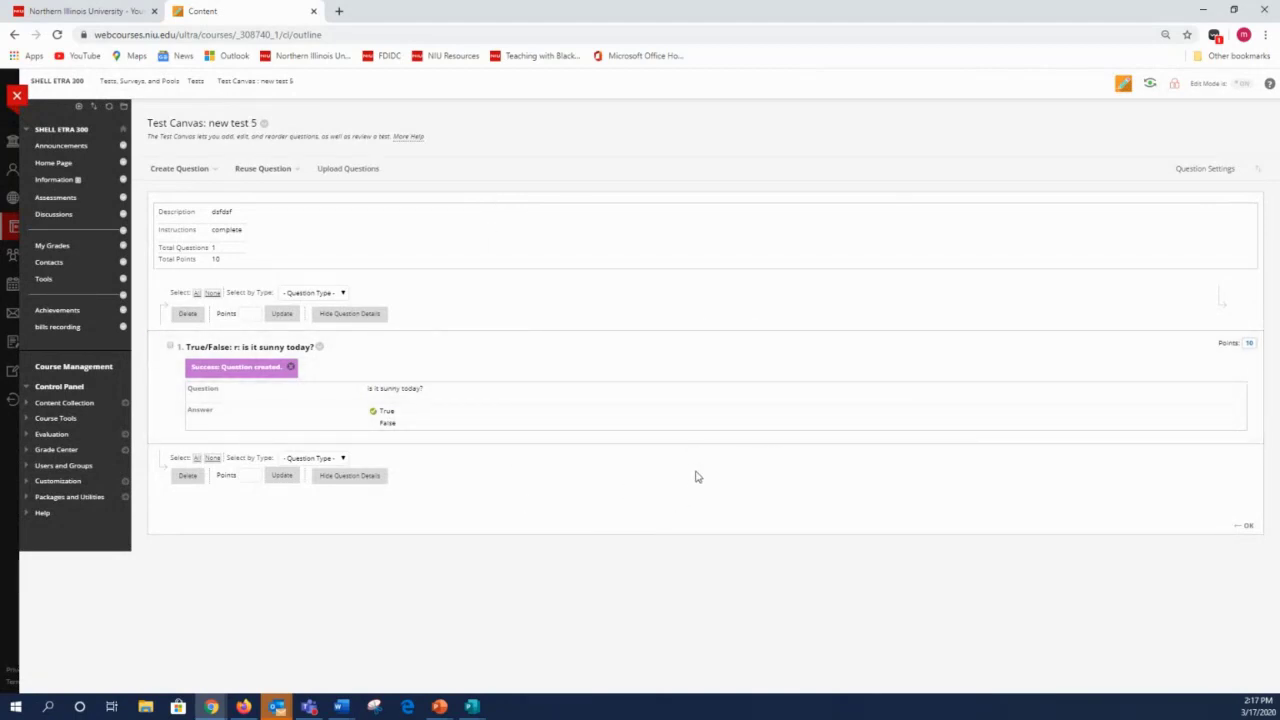
Finish editing the test canvas and add the existing test "new test 5" to the Assessments content area.
{"action": "mouse_move", "coordinate": [711, 343]}
{"action": "left_click", "coordinate": [1247, 529]}
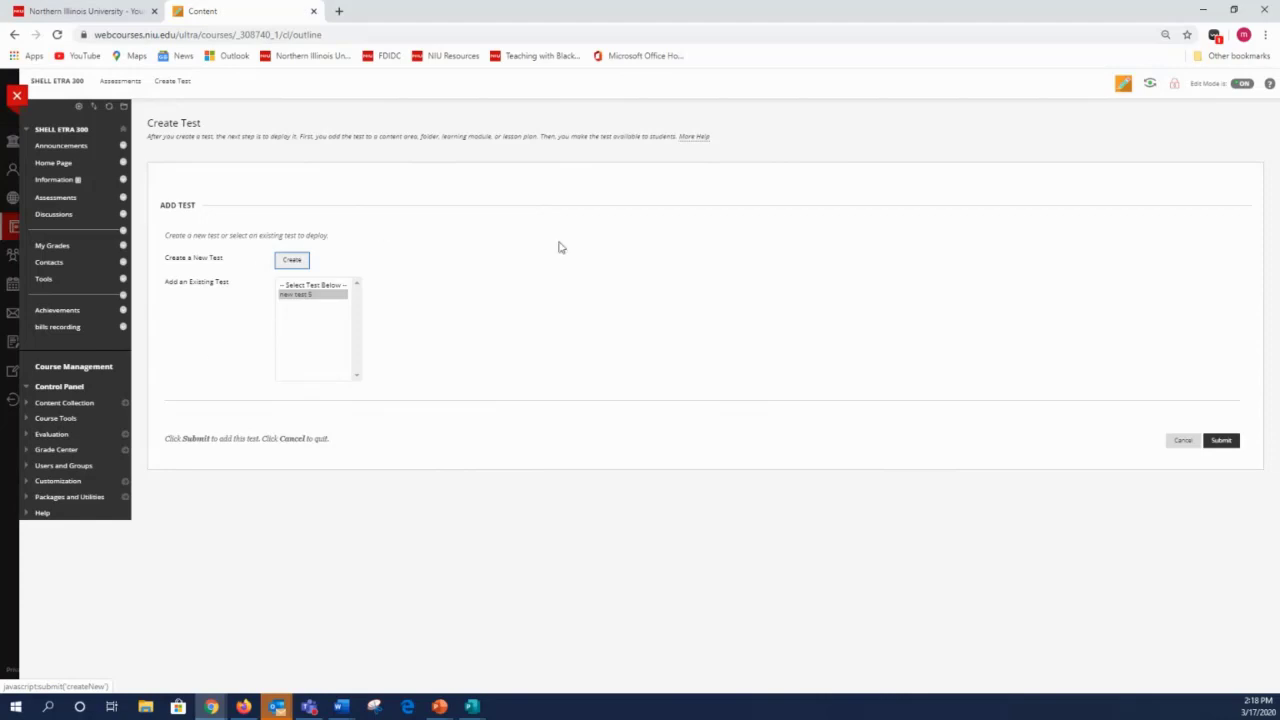
{"action": "left_click", "coordinate": [293, 296]}
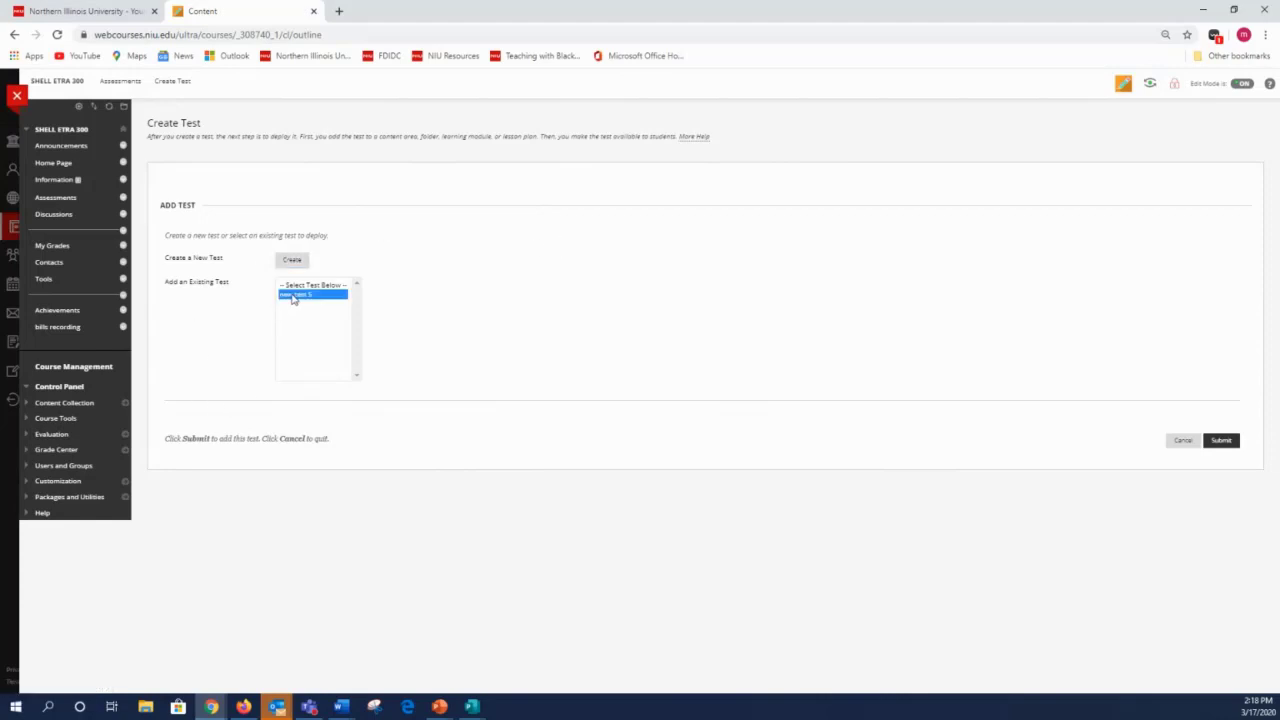
{"action": "left_click", "coordinate": [1221, 441]}
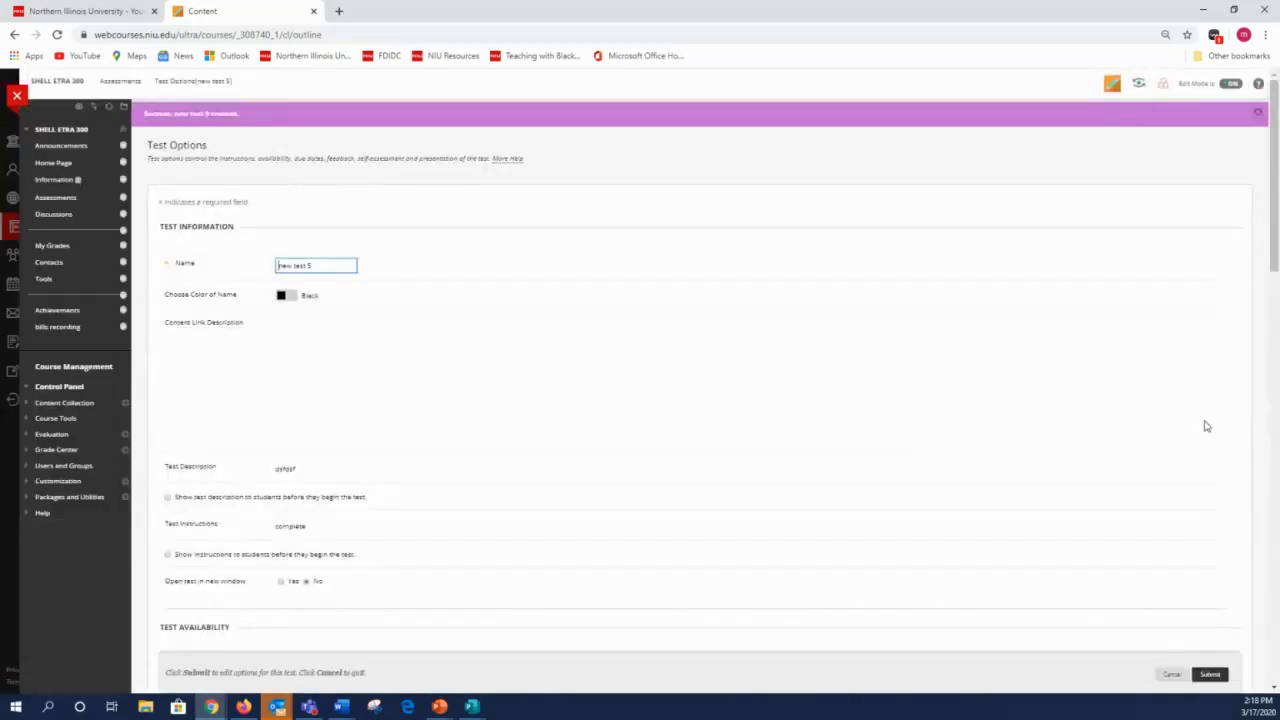
Look through the availability, timer and due date options of "new test 5" and submit them with the default settings.
{"action": "scroll", "coordinate": [404, 222], "scroll_direction": "down", "scroll_amount": 10}
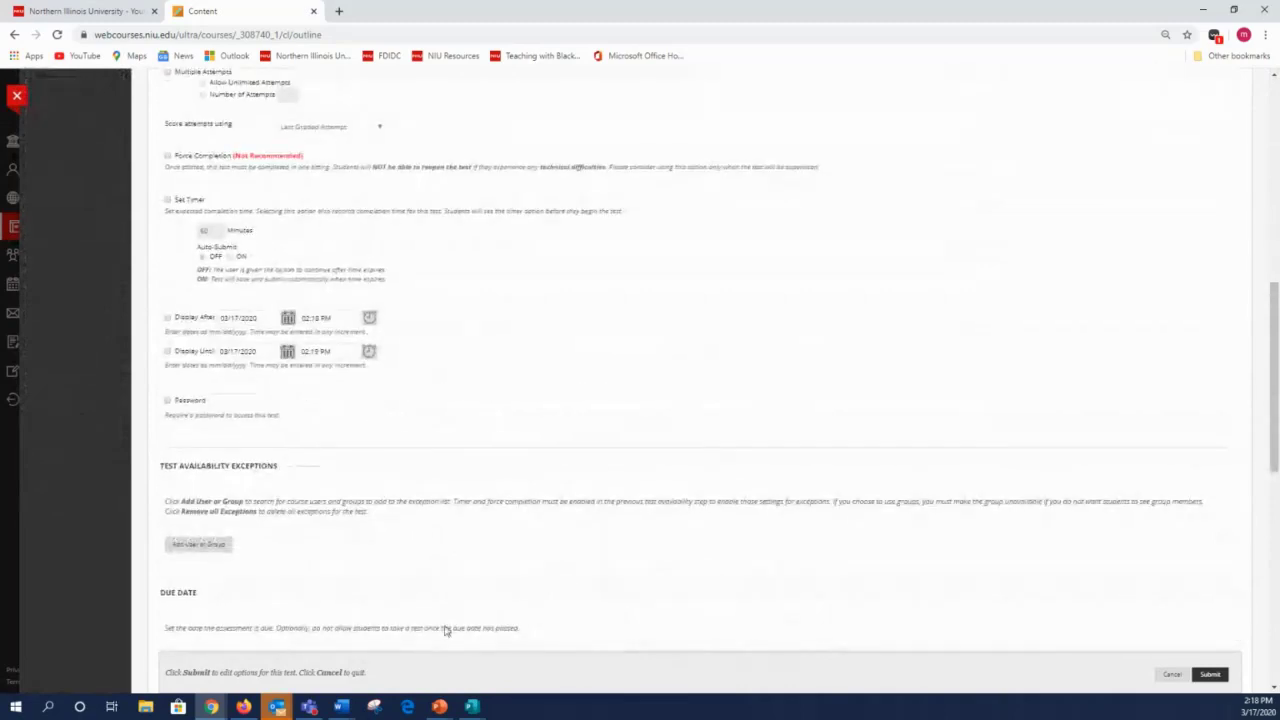
{"action": "scroll", "coordinate": [423, 437], "scroll_direction": "down", "scroll_amount": 3}
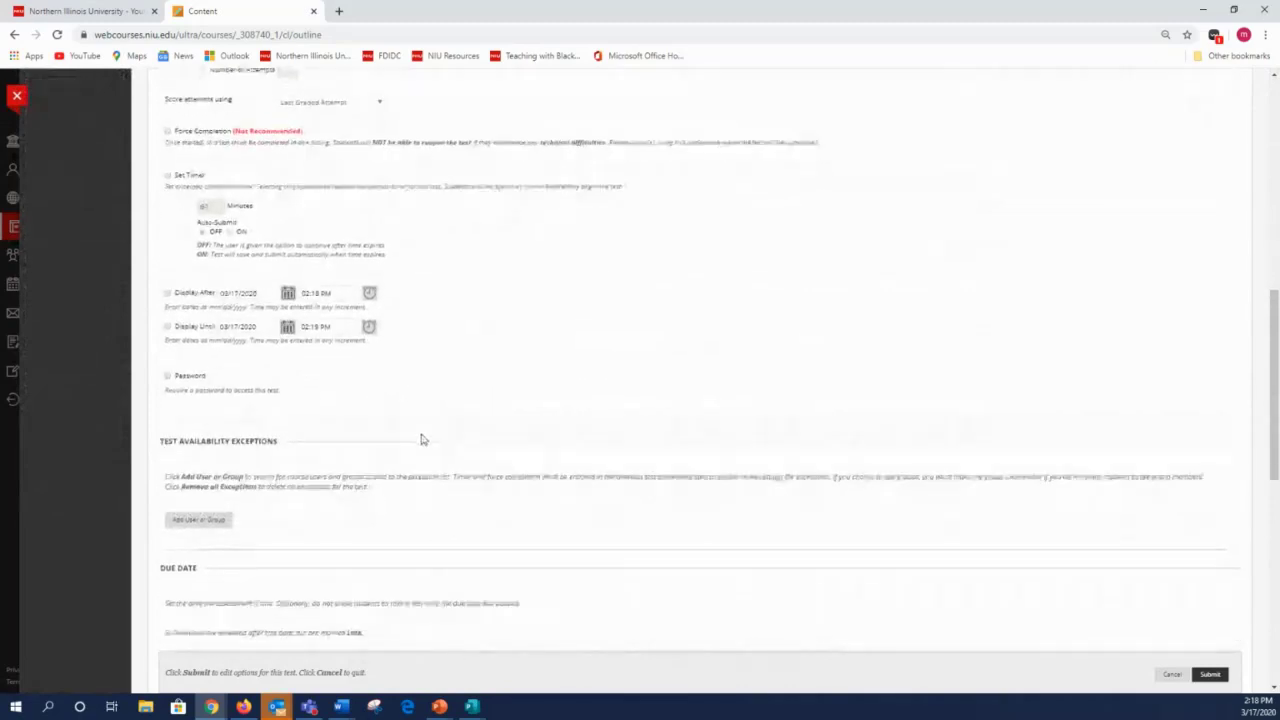
{"action": "left_click", "coordinate": [1212, 676]}
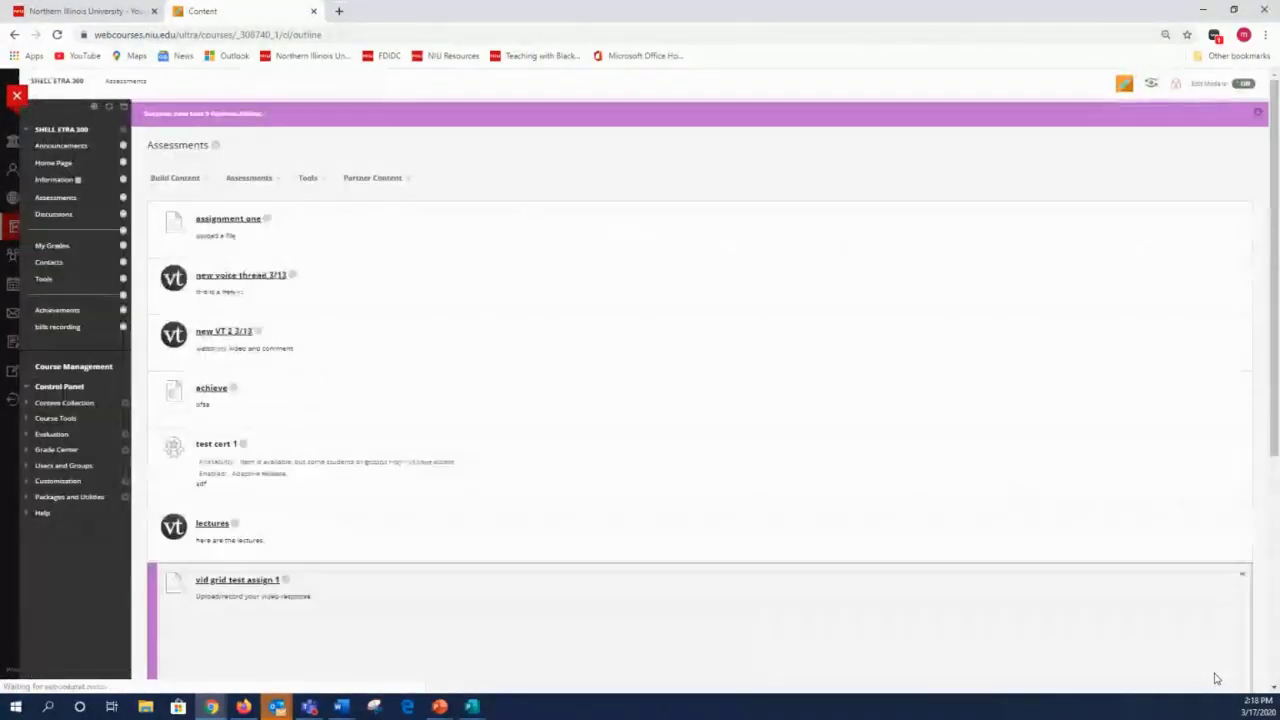
Move "new test 5" in the Assessments content list to directly above "vid grid test assign 1".
{"action": "scroll", "coordinate": [285, 347], "scroll_direction": "down", "scroll_amount": 2}
{"action": "scroll", "coordinate": [285, 347], "scroll_direction": "down", "scroll_amount": 2}
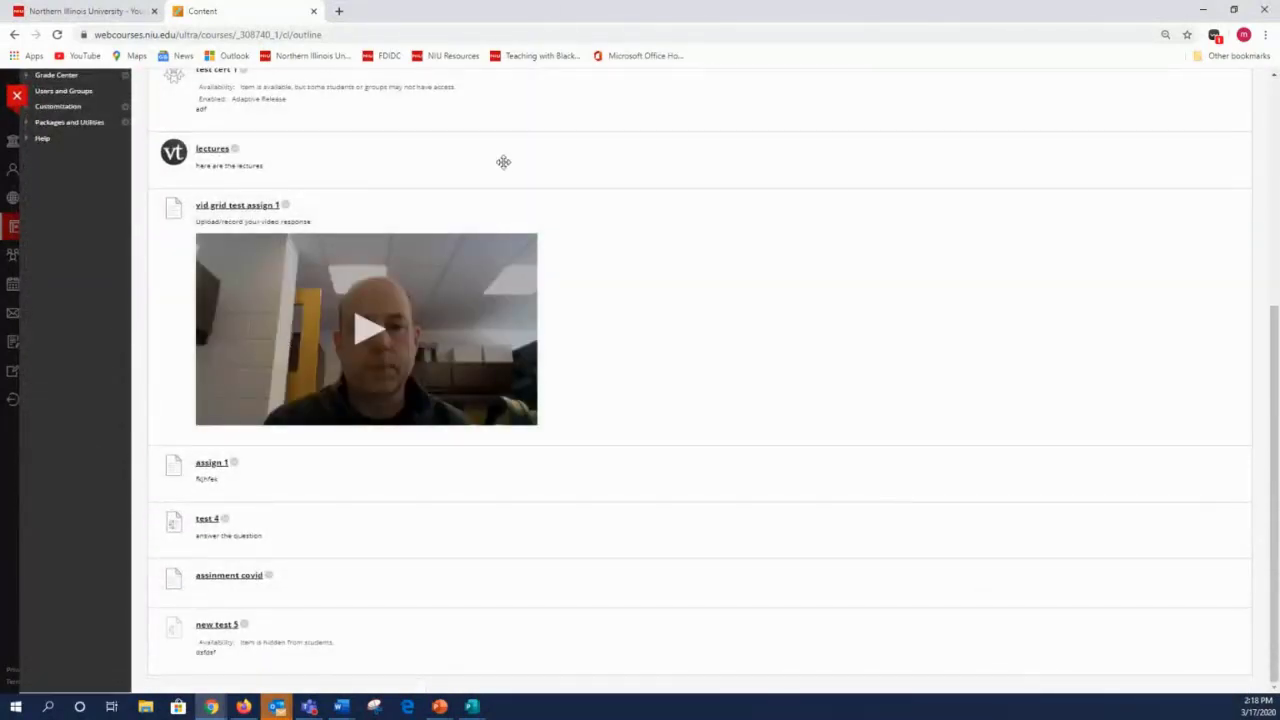
{"action": "scroll", "coordinate": [500, 168], "scroll_direction": "up", "scroll_amount": 2}
{"action": "scroll", "coordinate": [495, 185], "scroll_direction": "down", "scroll_amount": 2}
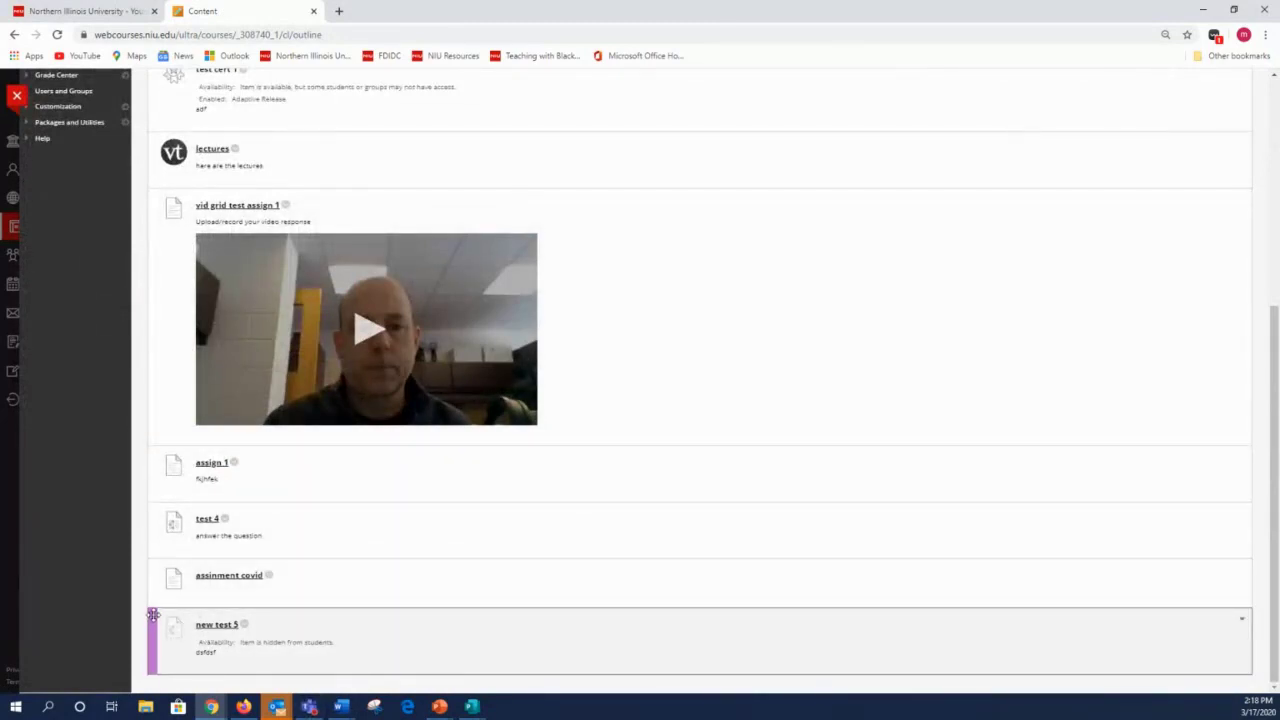
{"action": "left_click_drag", "start_coordinate": [151, 616], "coordinate": [175, 188]}
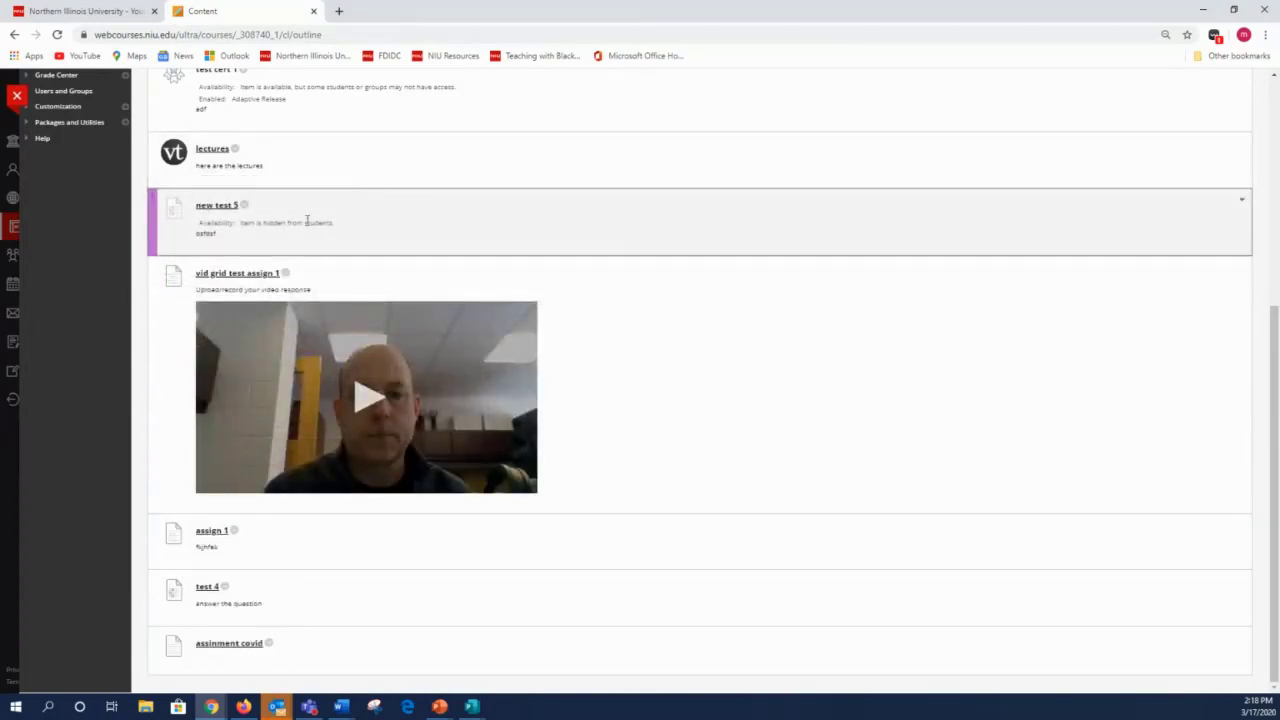
Open the Needs Grading page of the course's Grade Center.
{"action": "scroll", "coordinate": [300, 220], "scroll_direction": "up", "scroll_amount": 2}
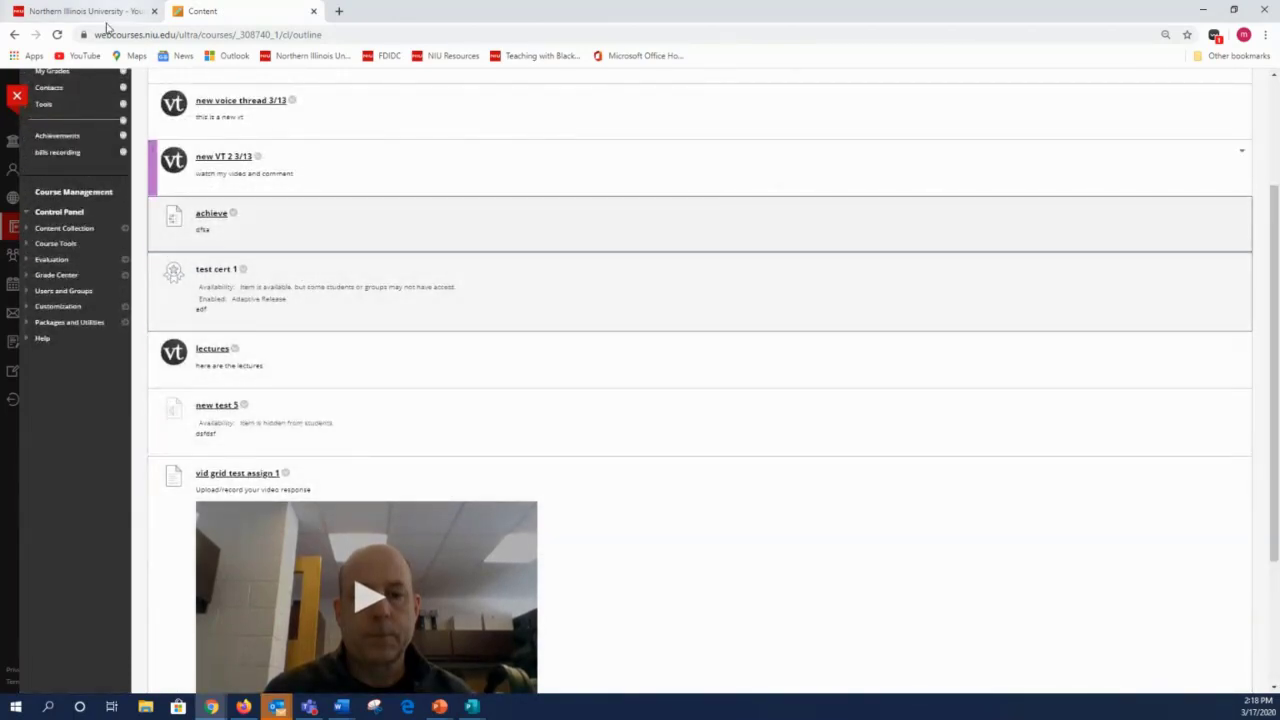
{"action": "scroll", "coordinate": [92, 231], "scroll_direction": "up", "scroll_amount": 1}
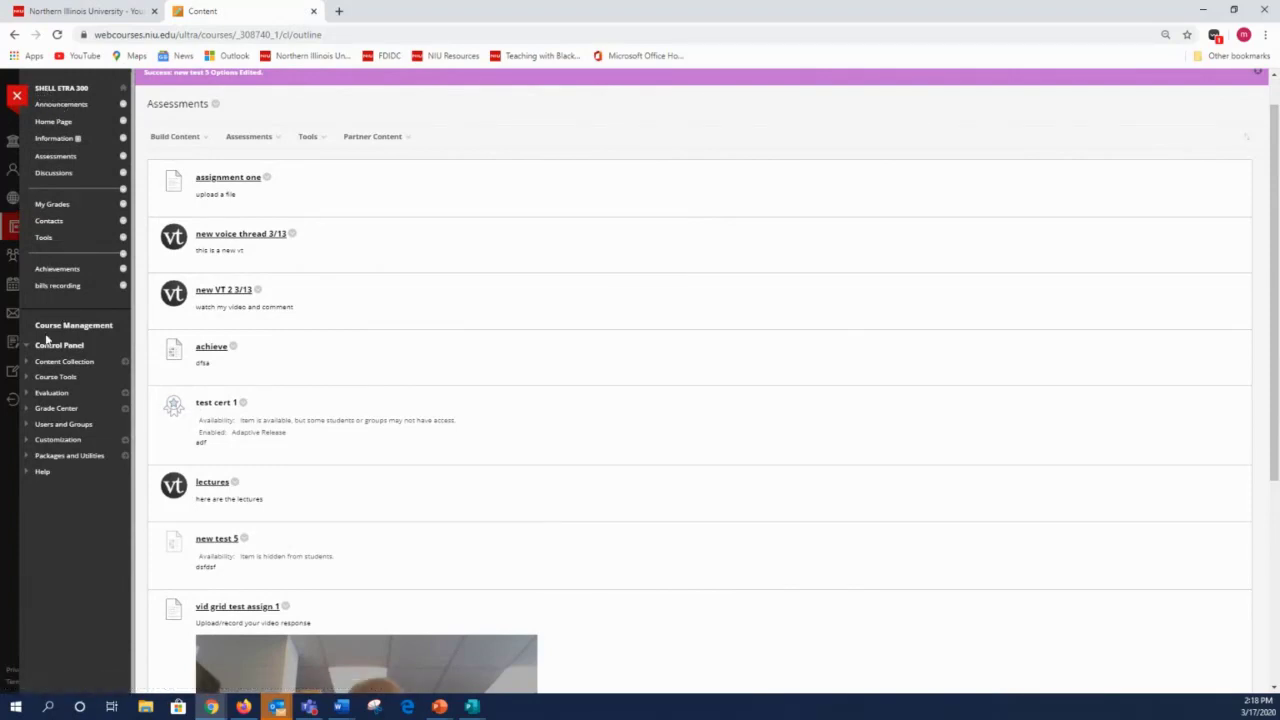
{"action": "left_click", "coordinate": [28, 412]}
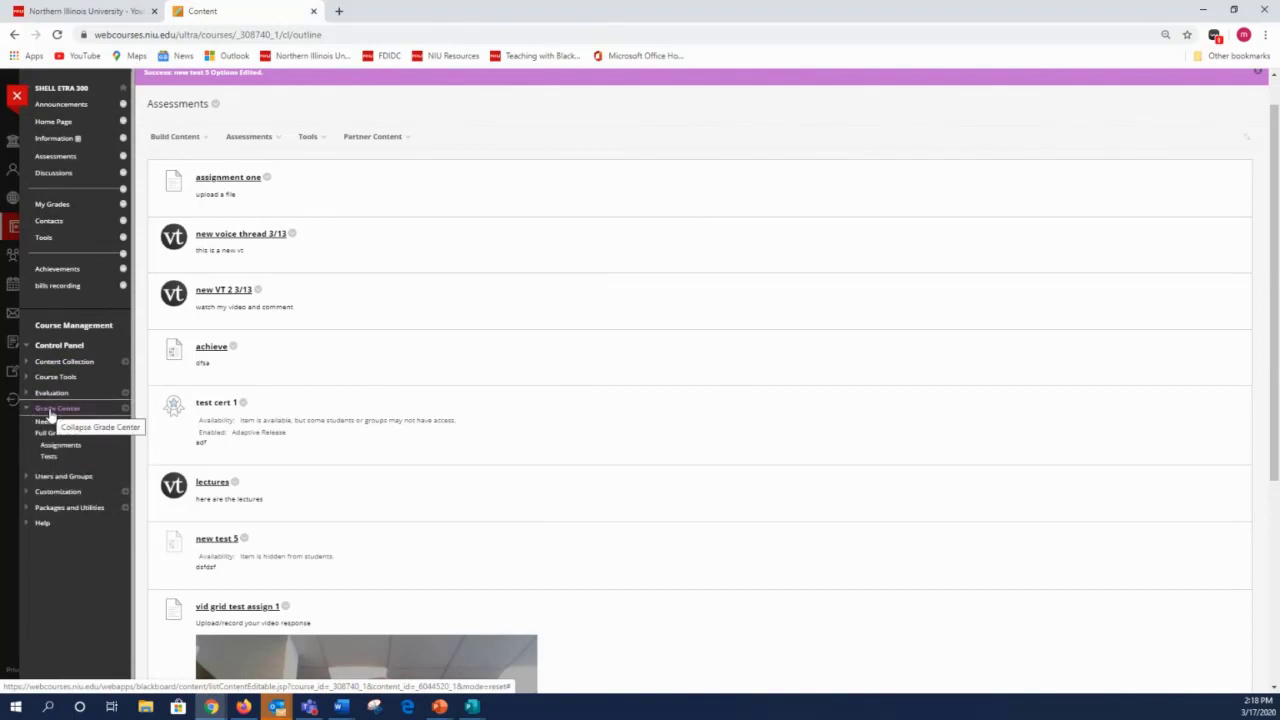
{"action": "left_click", "coordinate": [59, 423]}
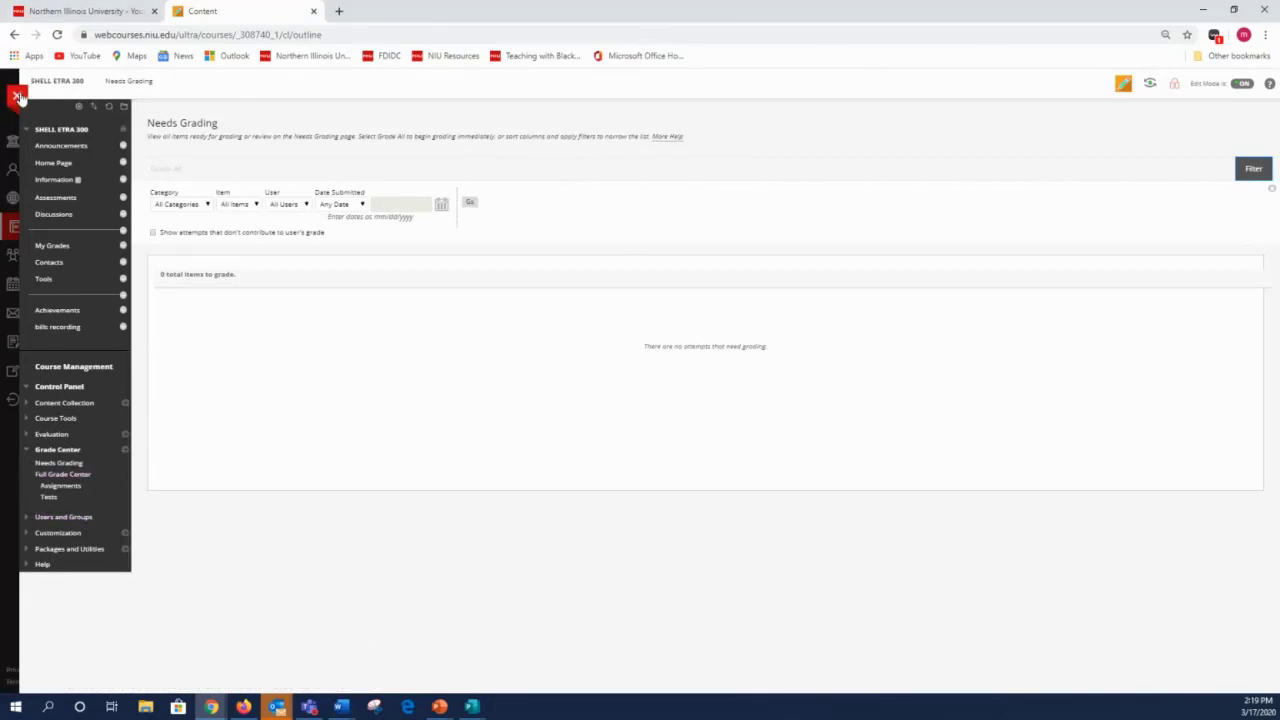
Leave the course and look through the Grades overview of all current courses for work to grade or post.
{"action": "left_click", "coordinate": [17, 95]}
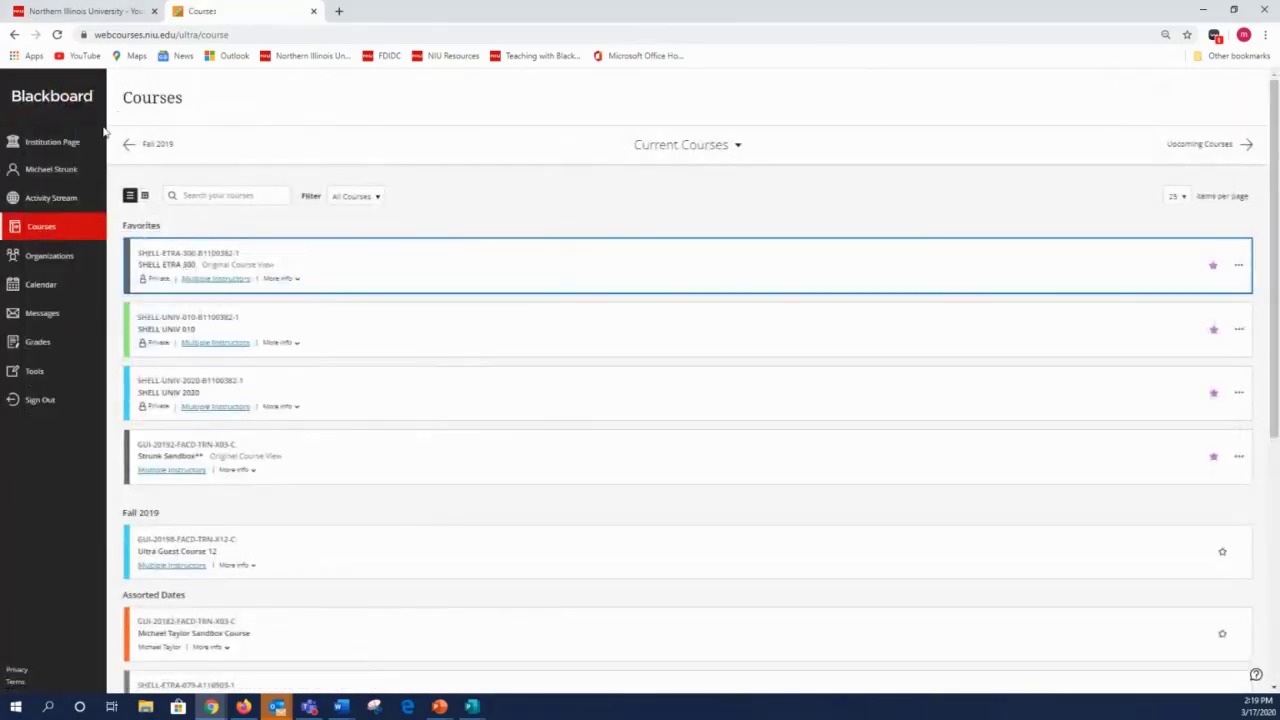
{"action": "left_click", "coordinate": [37, 345]}
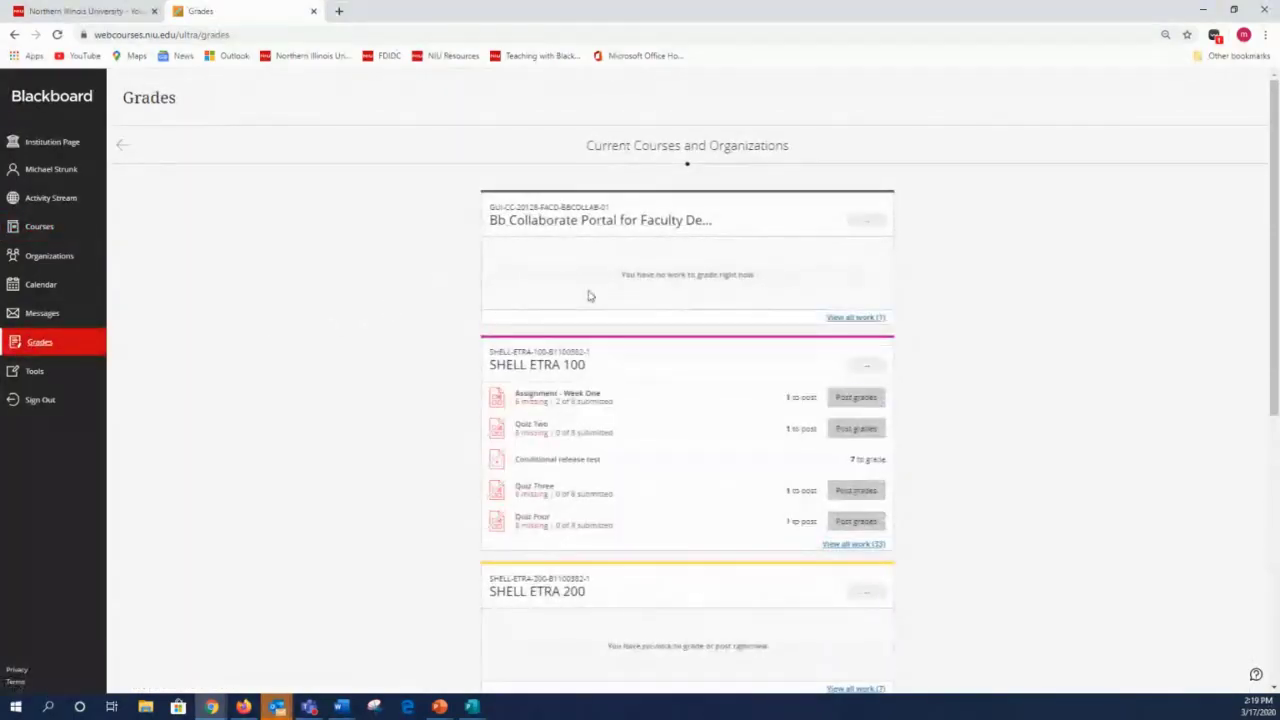
{"action": "scroll", "coordinate": [588, 296], "scroll_direction": "down", "scroll_amount": 4}
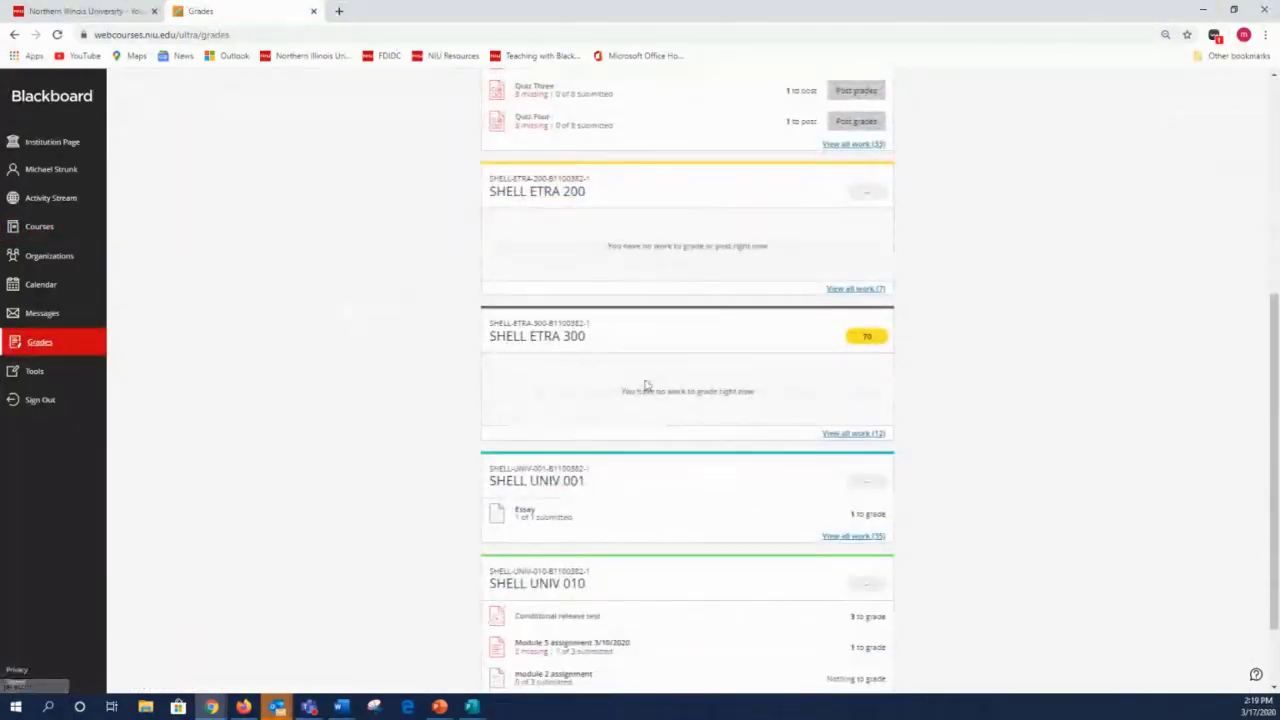
{"action": "scroll", "coordinate": [550, 300], "scroll_direction": "up", "scroll_amount": 3}
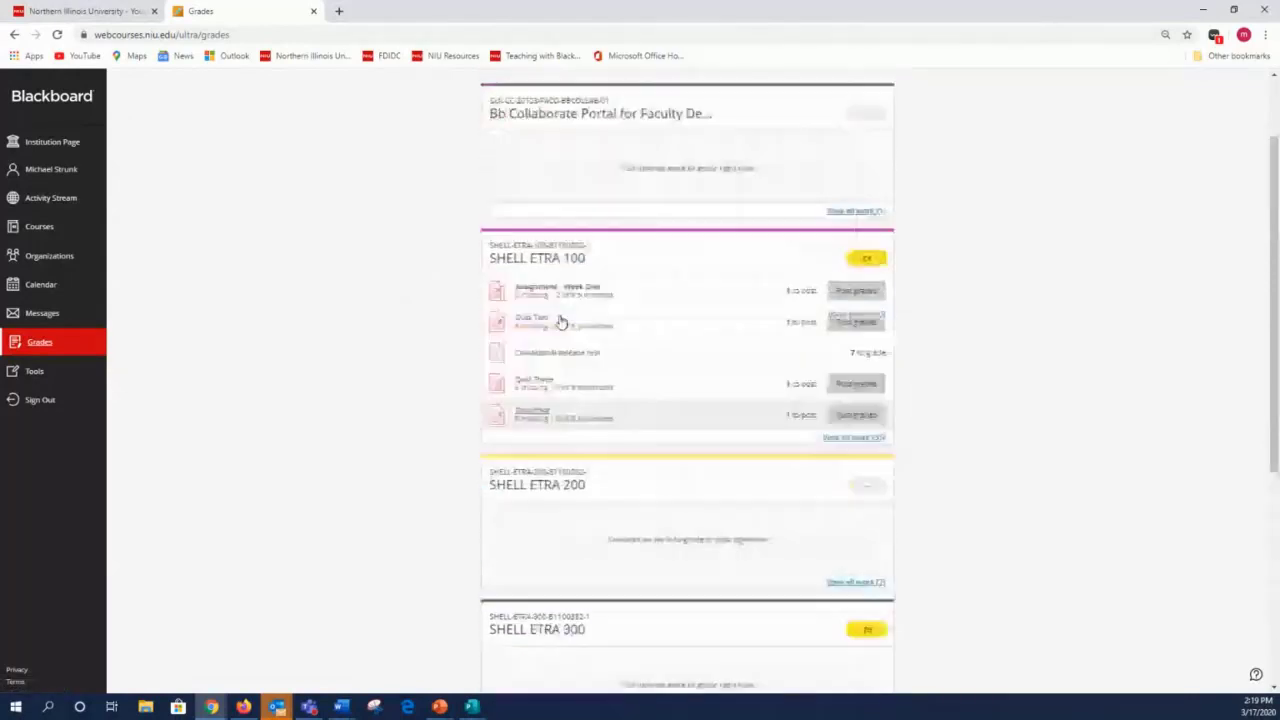
{"action": "scroll", "coordinate": [578, 200], "scroll_direction": "down", "scroll_amount": 4}
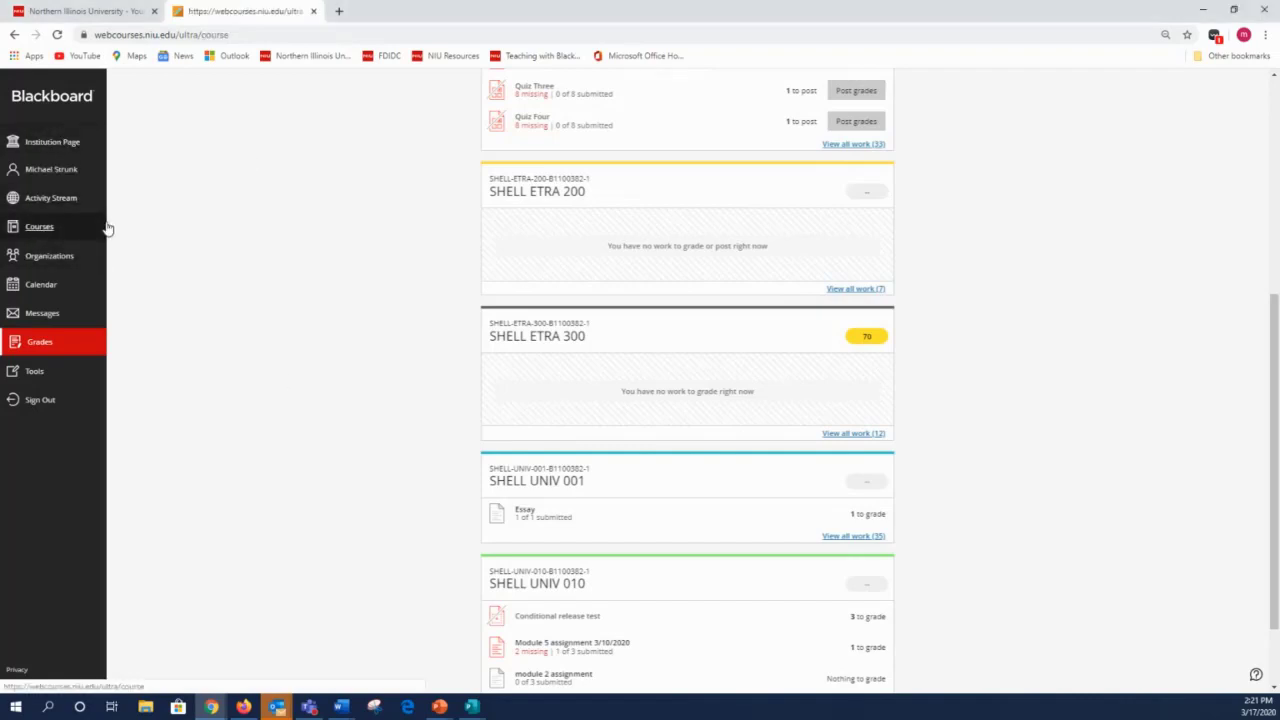
Open Course Copy in the SHELL ETRA 300 course and examine the selectable course materials, file attachment and enrollment options.
{"action": "left_click", "coordinate": [38, 229]}
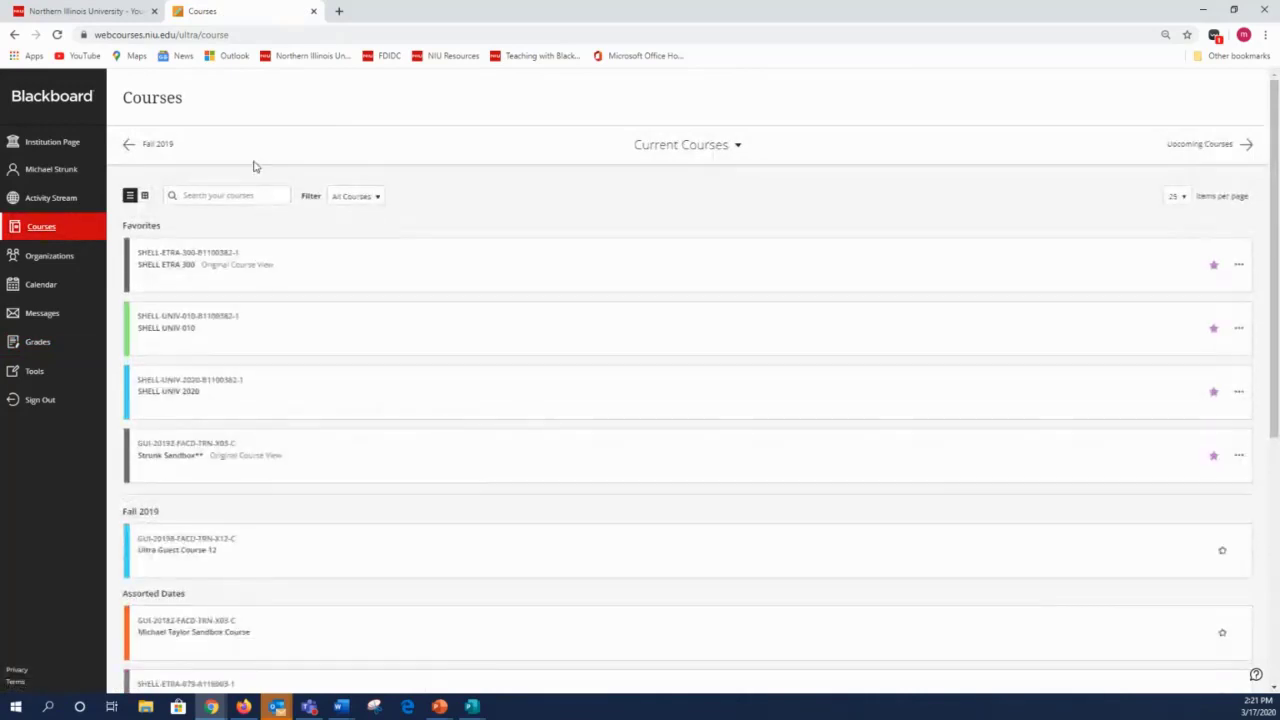
{"action": "left_click", "coordinate": [364, 272]}
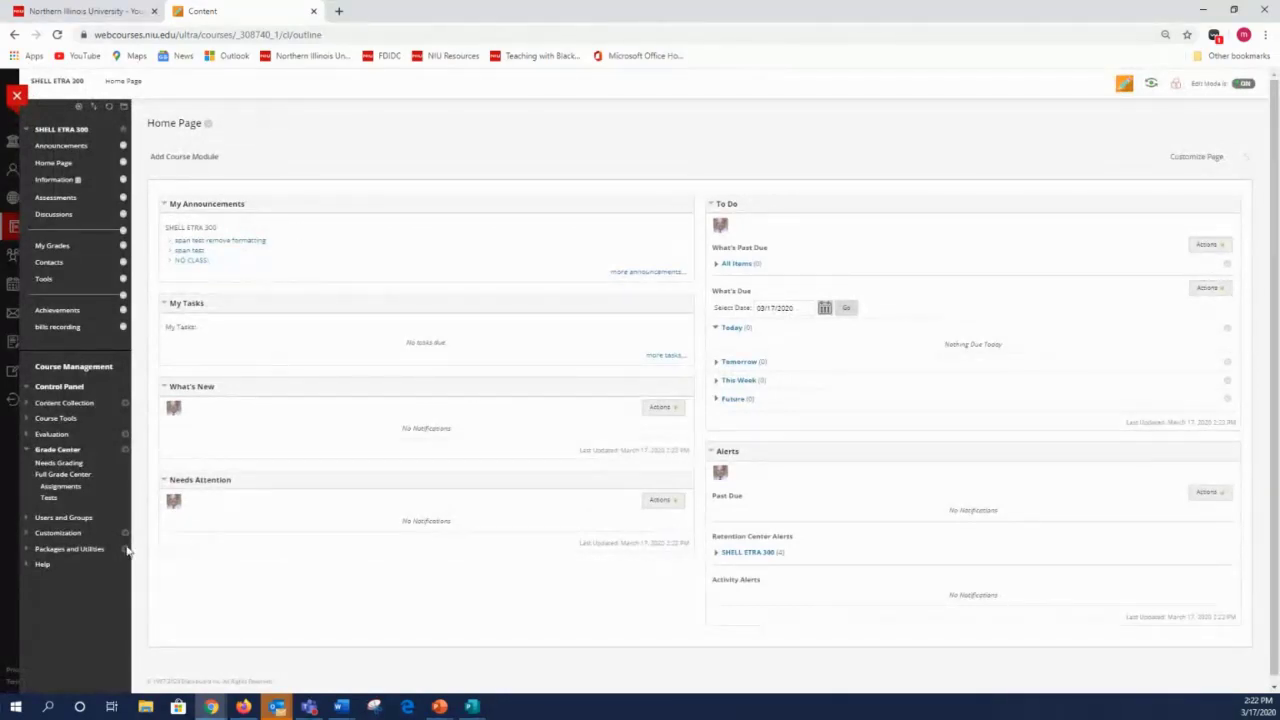
{"action": "left_click", "coordinate": [29, 550]}
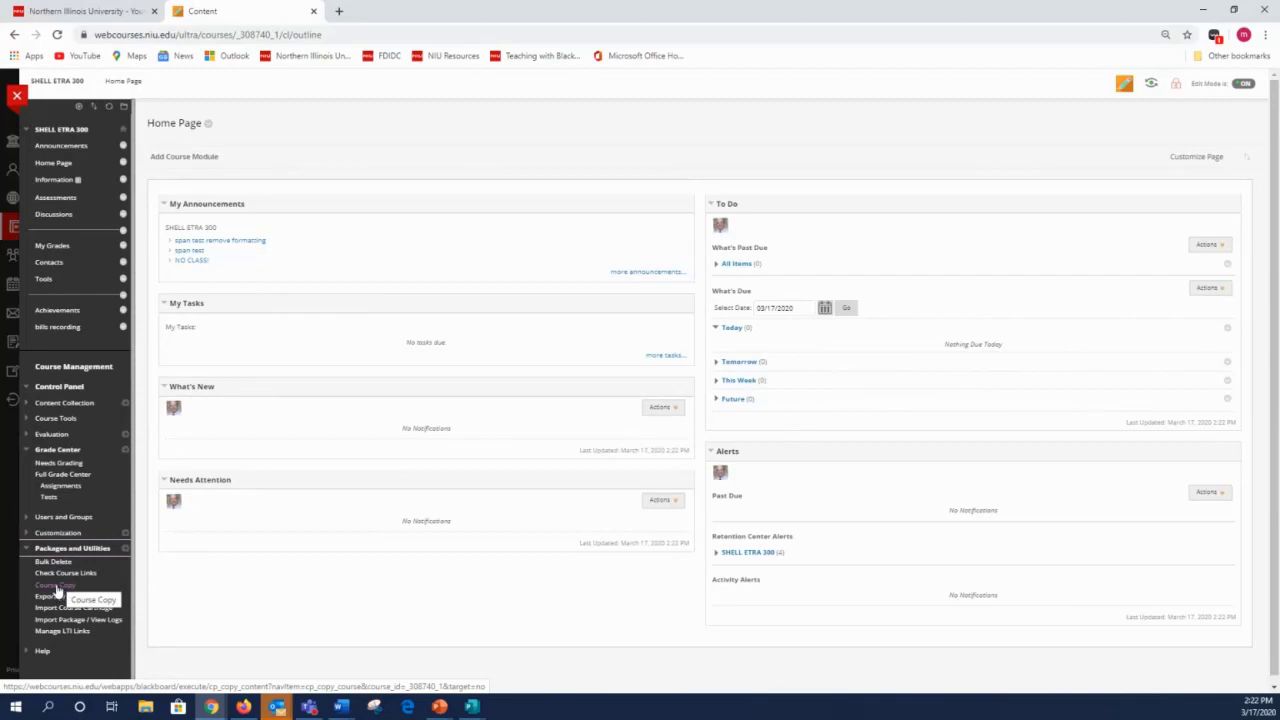
{"action": "left_click", "coordinate": [57, 588]}
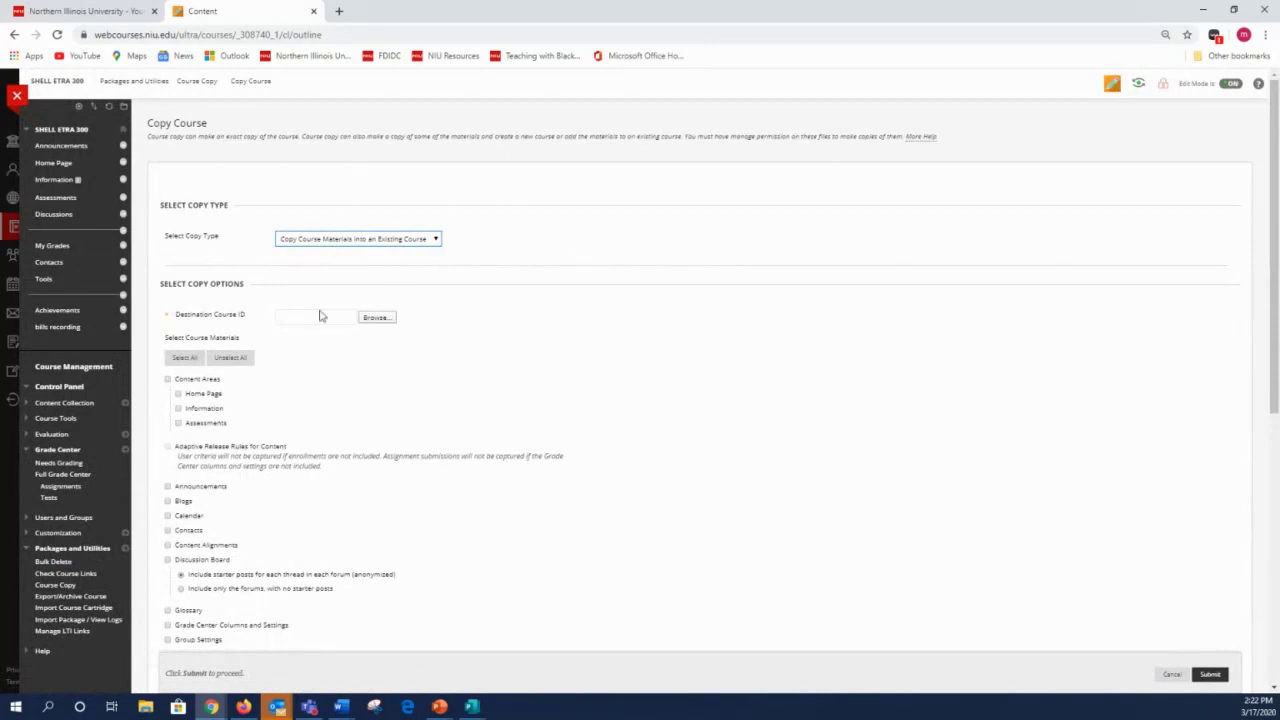
{"action": "scroll", "coordinate": [323, 383], "scroll_direction": "down", "scroll_amount": 2}
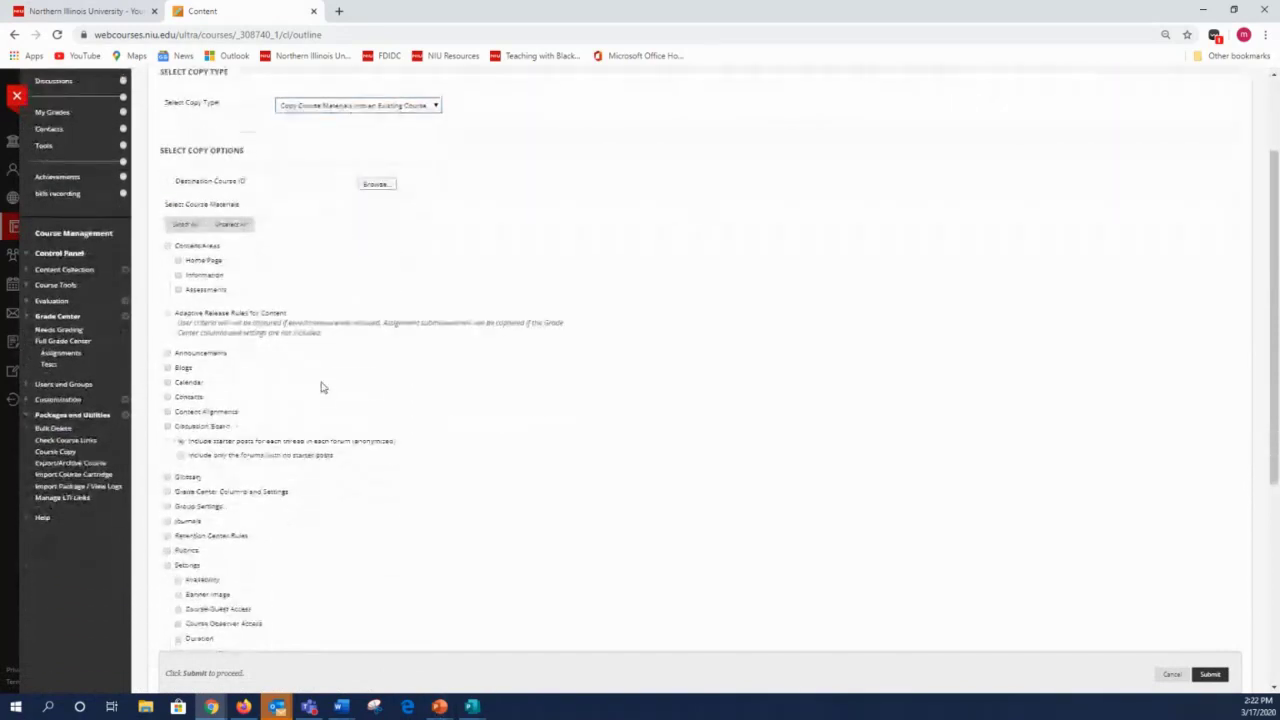
{"action": "scroll", "coordinate": [287, 380], "scroll_direction": "down", "scroll_amount": 3}
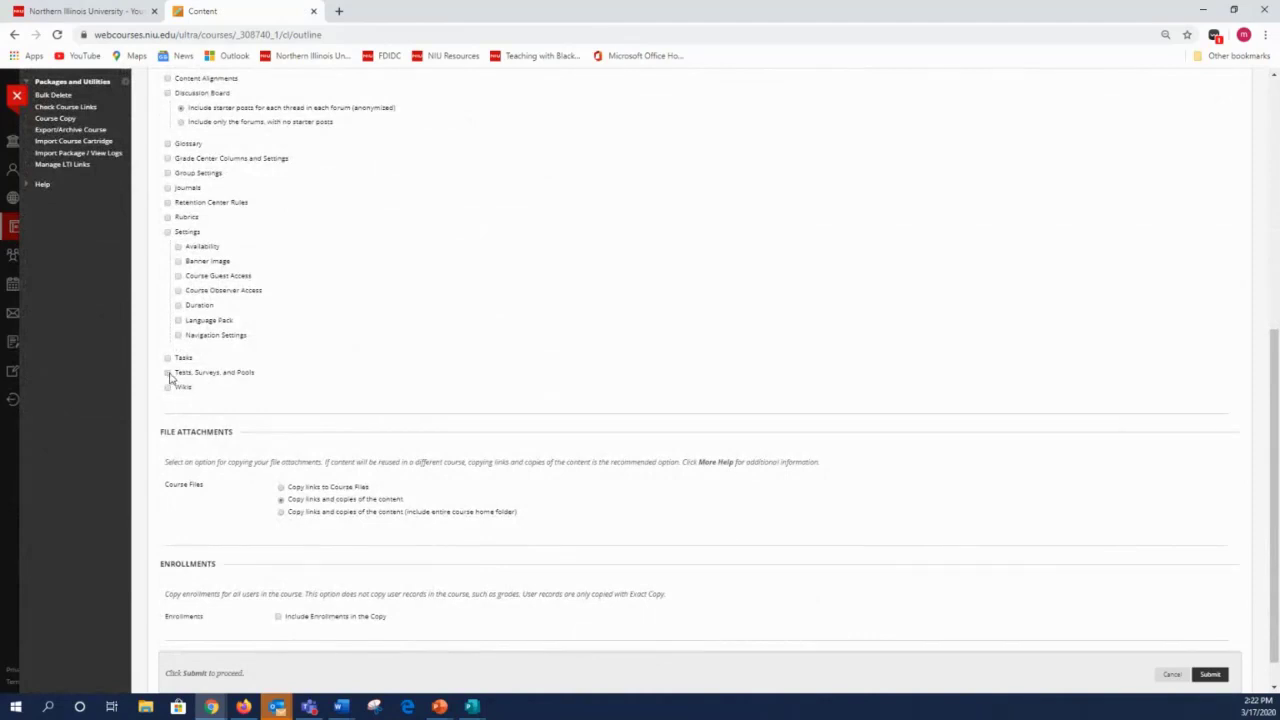
{"action": "scroll", "coordinate": [299, 380], "scroll_direction": "up", "scroll_amount": 2}
{"action": "scroll", "coordinate": [298, 380], "scroll_direction": "up", "scroll_amount": 3}
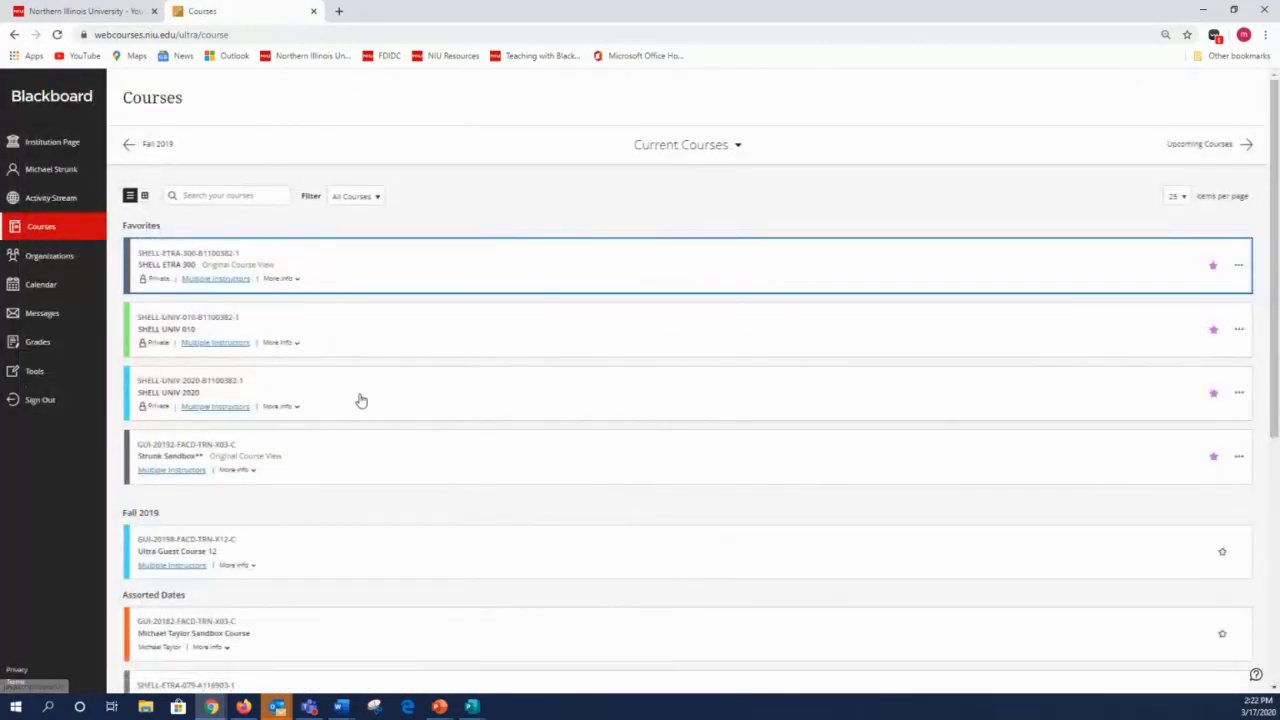
Open "Test module 3" in the SHELL UNIV 010 course for editing.
{"action": "left_click", "coordinate": [350, 328]}
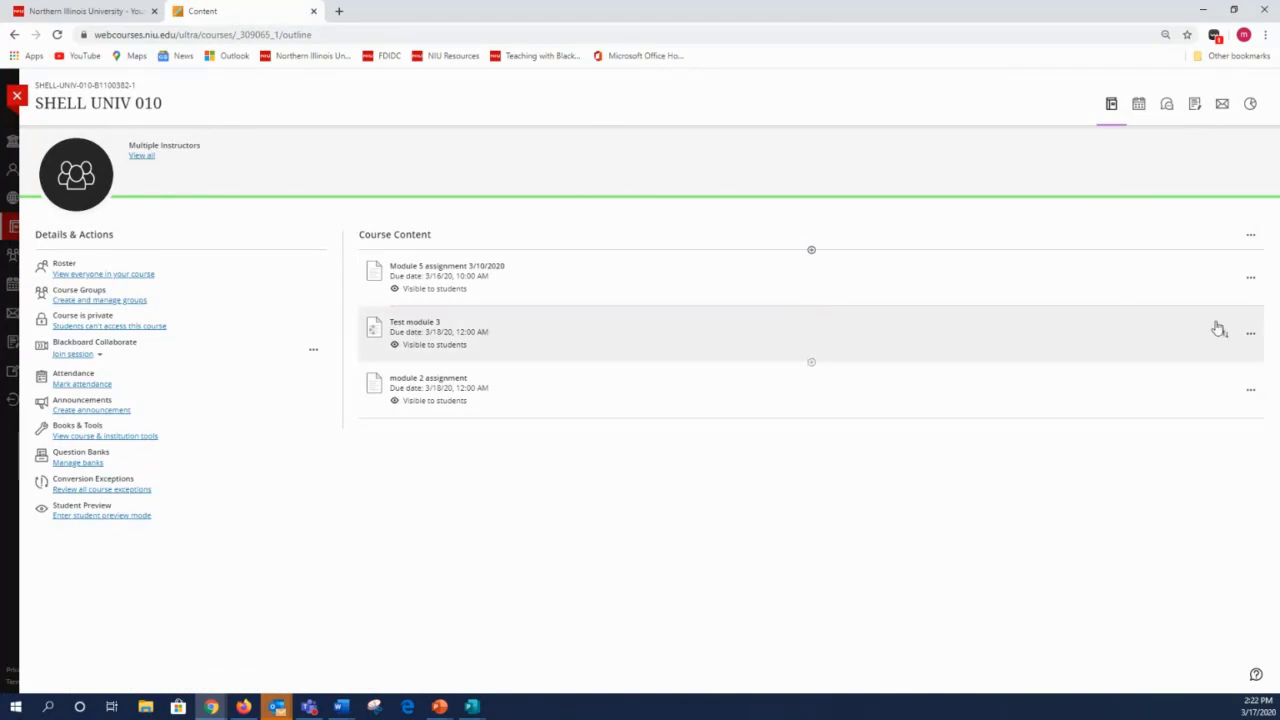
{"action": "left_click", "coordinate": [1250, 334]}
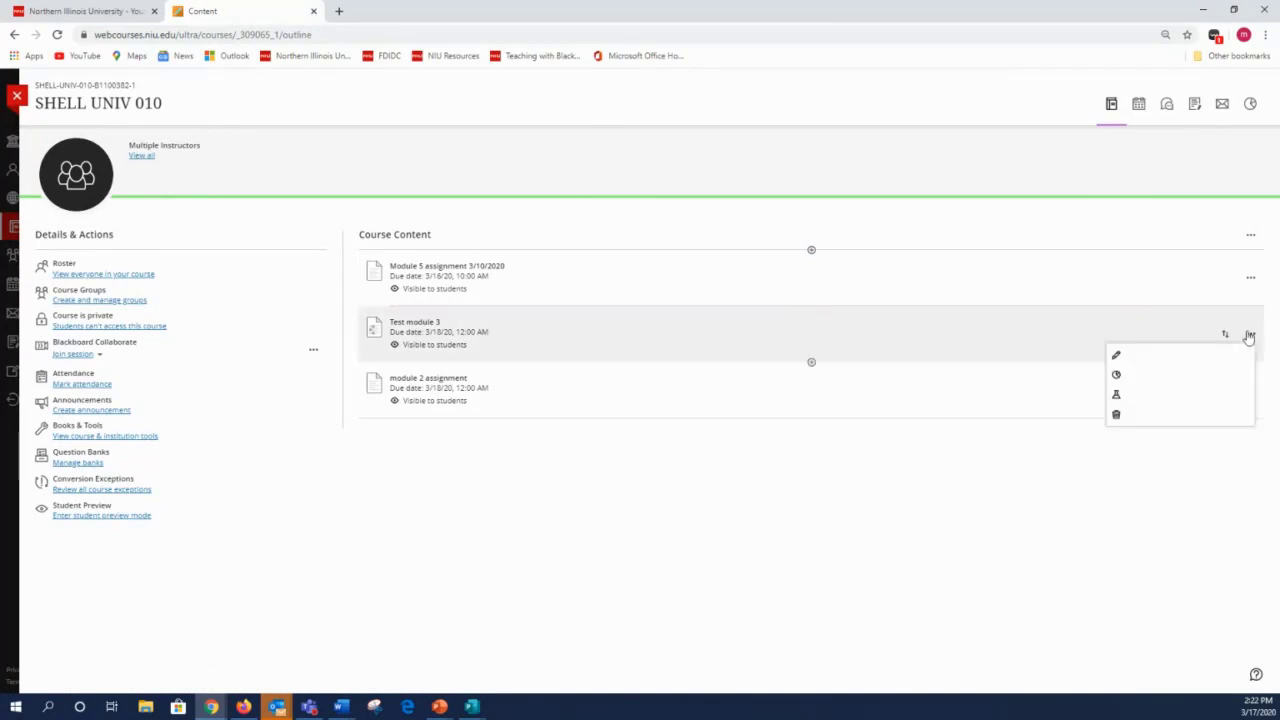
{"action": "left_click", "coordinate": [1131, 355]}
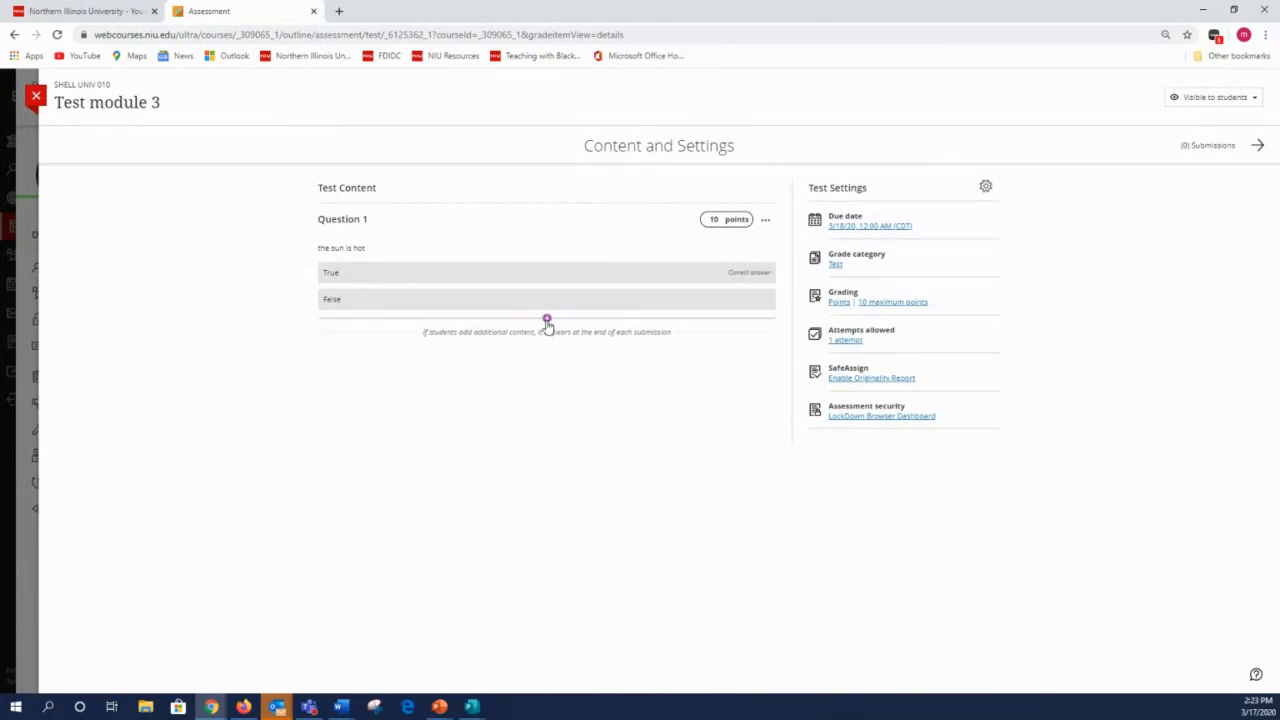
Examine the questions available for reuse in "Test module 3" and return to the course content without copying any.
{"action": "left_click", "coordinate": [547, 320]}
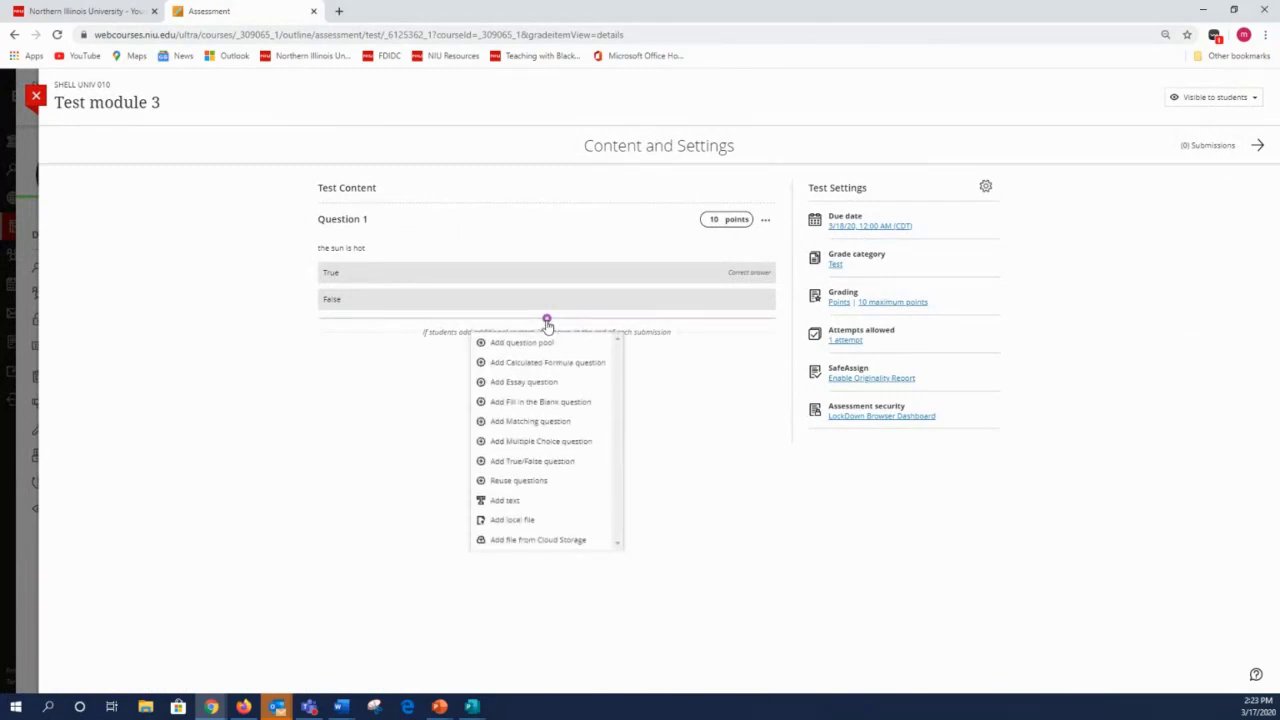
{"action": "left_click", "coordinate": [518, 484]}
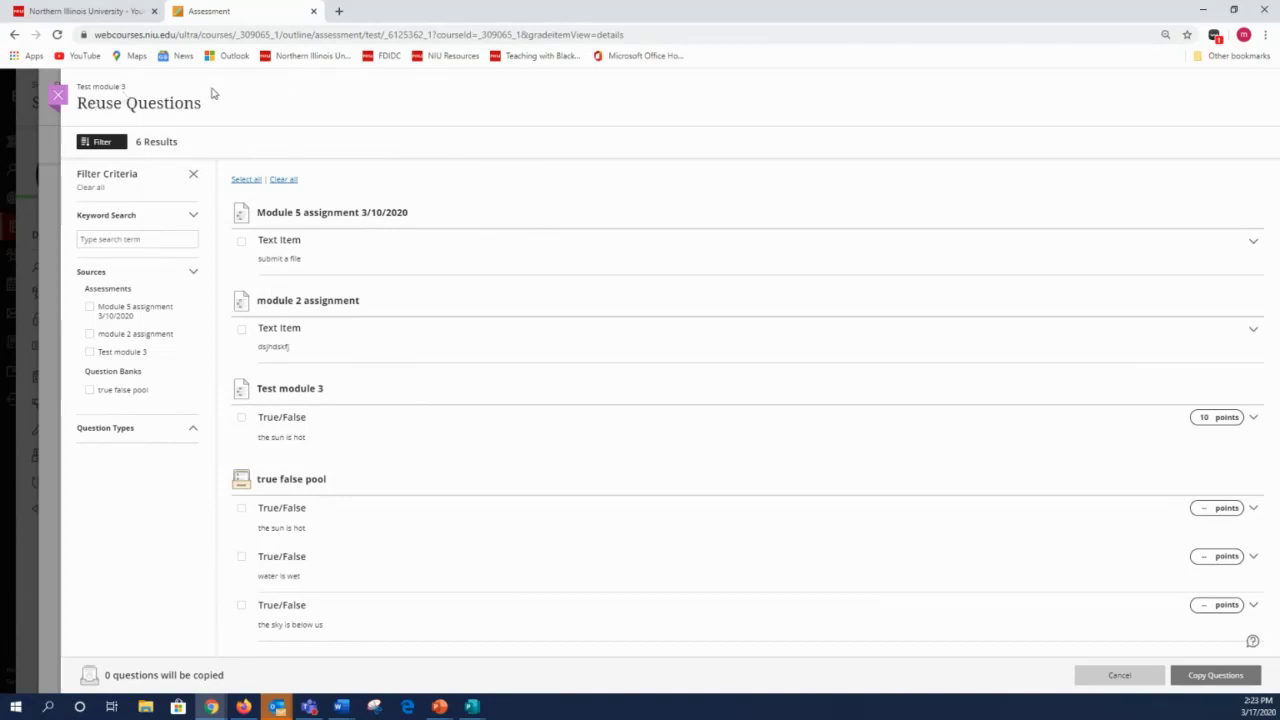
{"action": "left_click", "coordinate": [58, 98]}
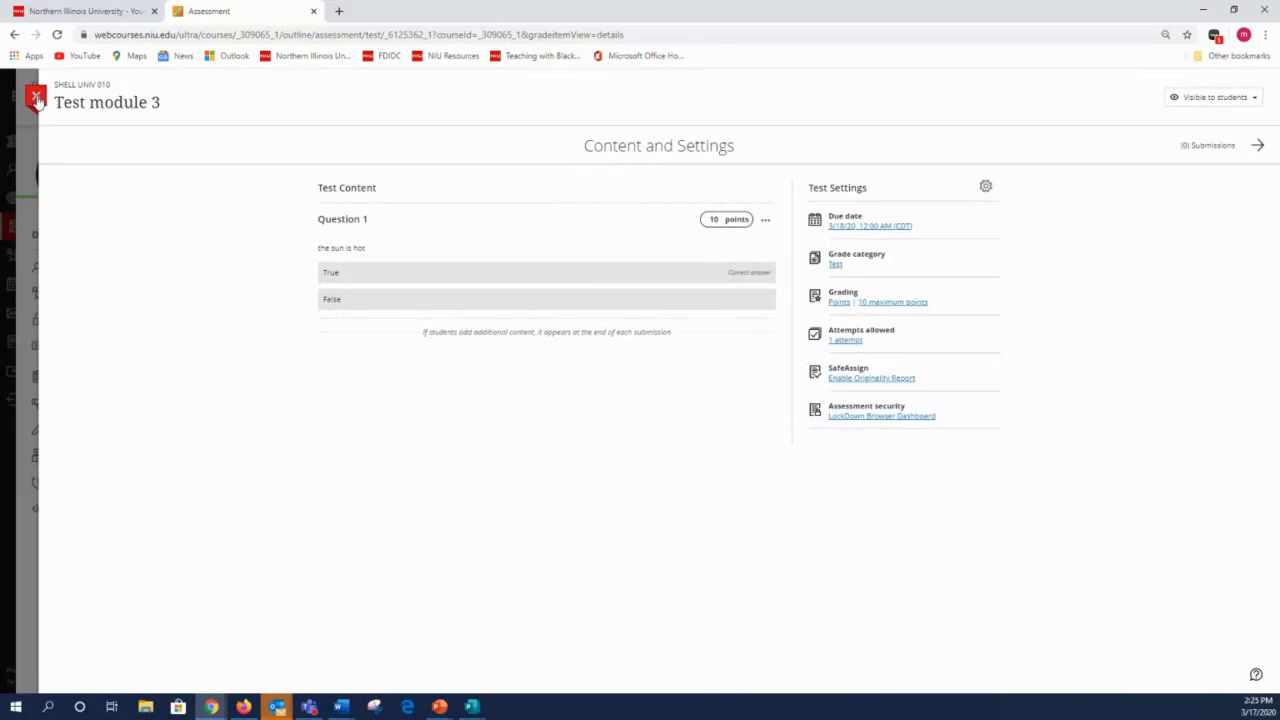
{"action": "left_click", "coordinate": [36, 99]}
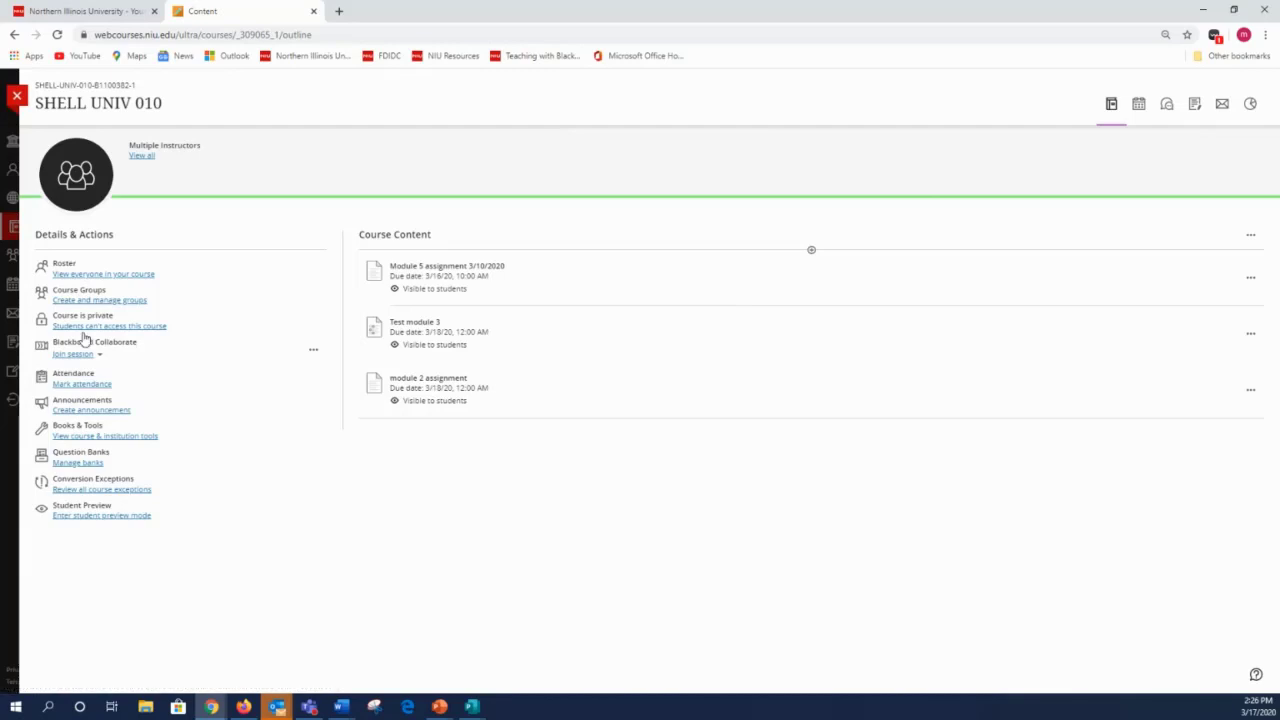
Start student preview mode in SHELL UNIV 010 and open the details of "Test module 3" as a student.
{"action": "left_click", "coordinate": [90, 516]}
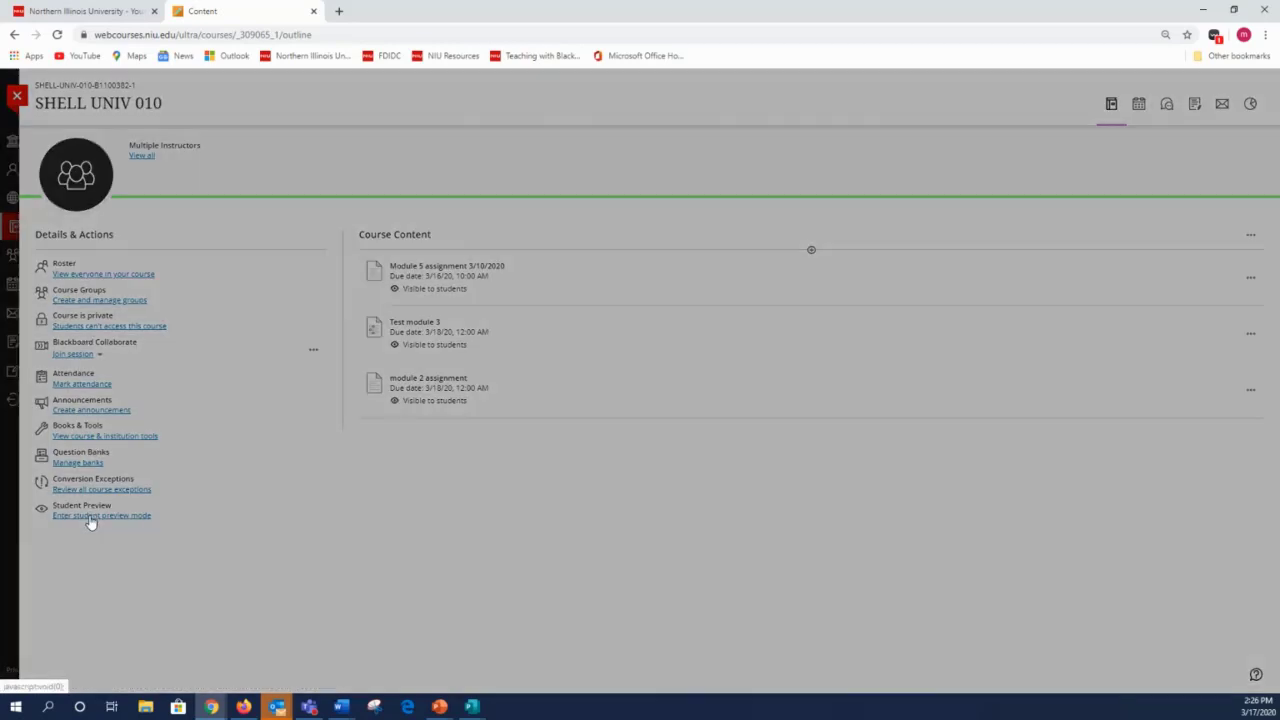
{"action": "left_click", "coordinate": [680, 230]}
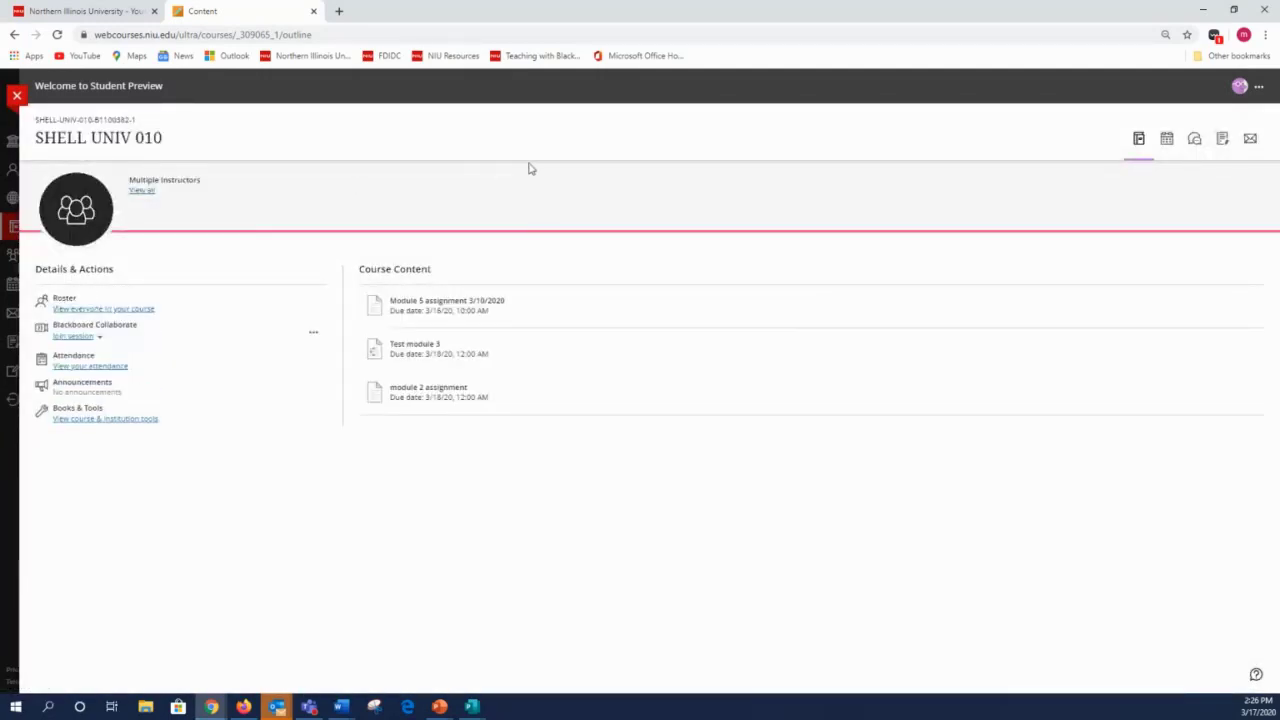
{"action": "left_click", "coordinate": [414, 347]}
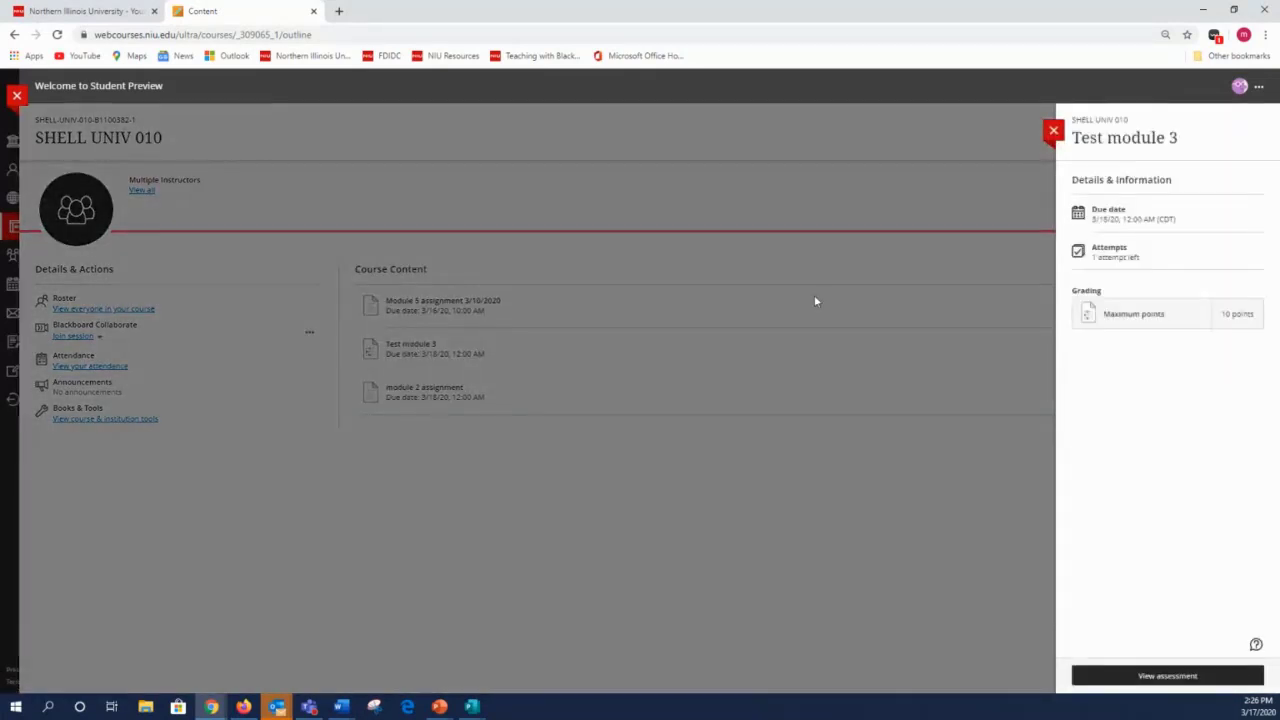
Take "Test module 3" as the preview student, answer the question True, submit the test and return to the course content.
{"action": "left_click", "coordinate": [1150, 678]}
{"action": "left_click", "coordinate": [1160, 678]}
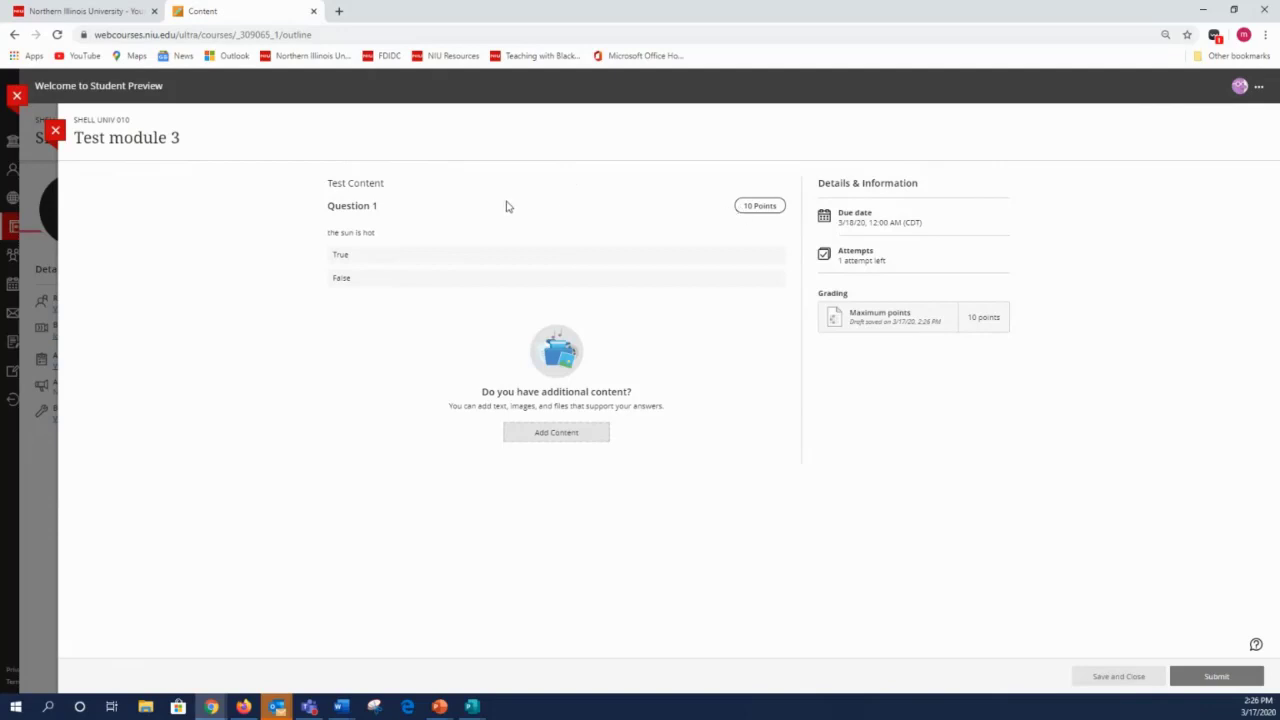
{"action": "left_click", "coordinate": [341, 257]}
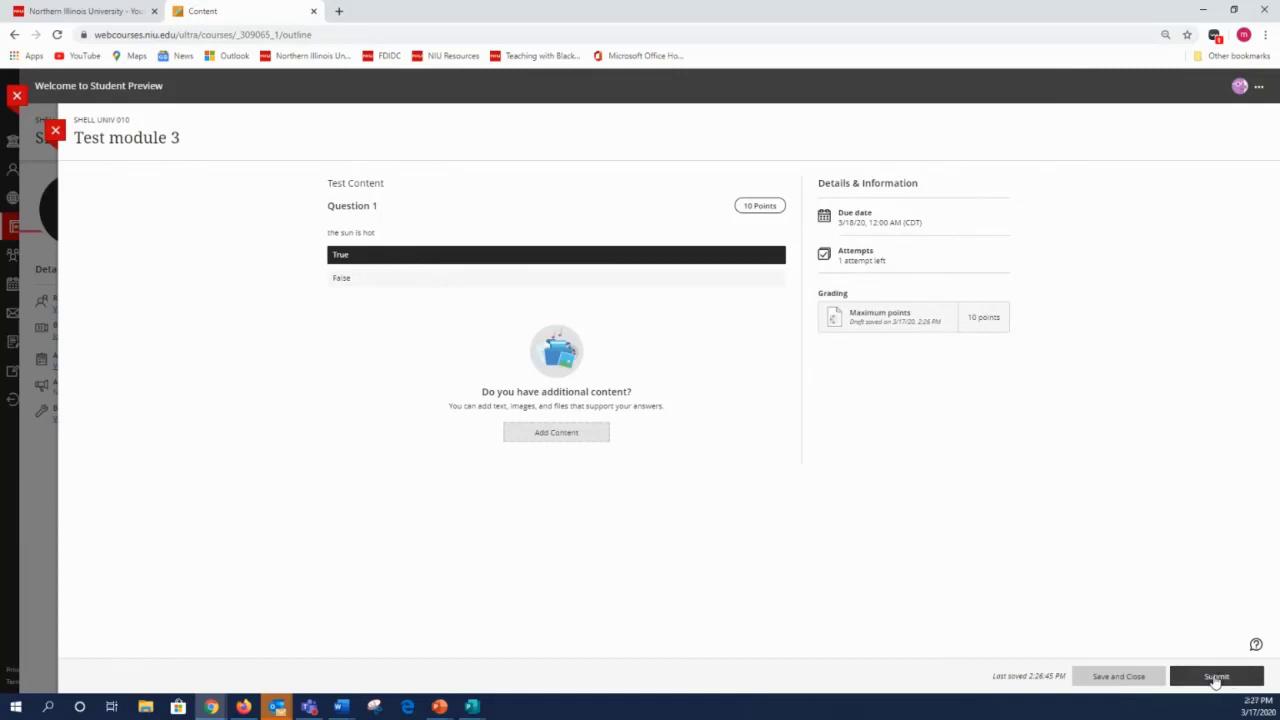
{"action": "left_click", "coordinate": [1216, 677]}
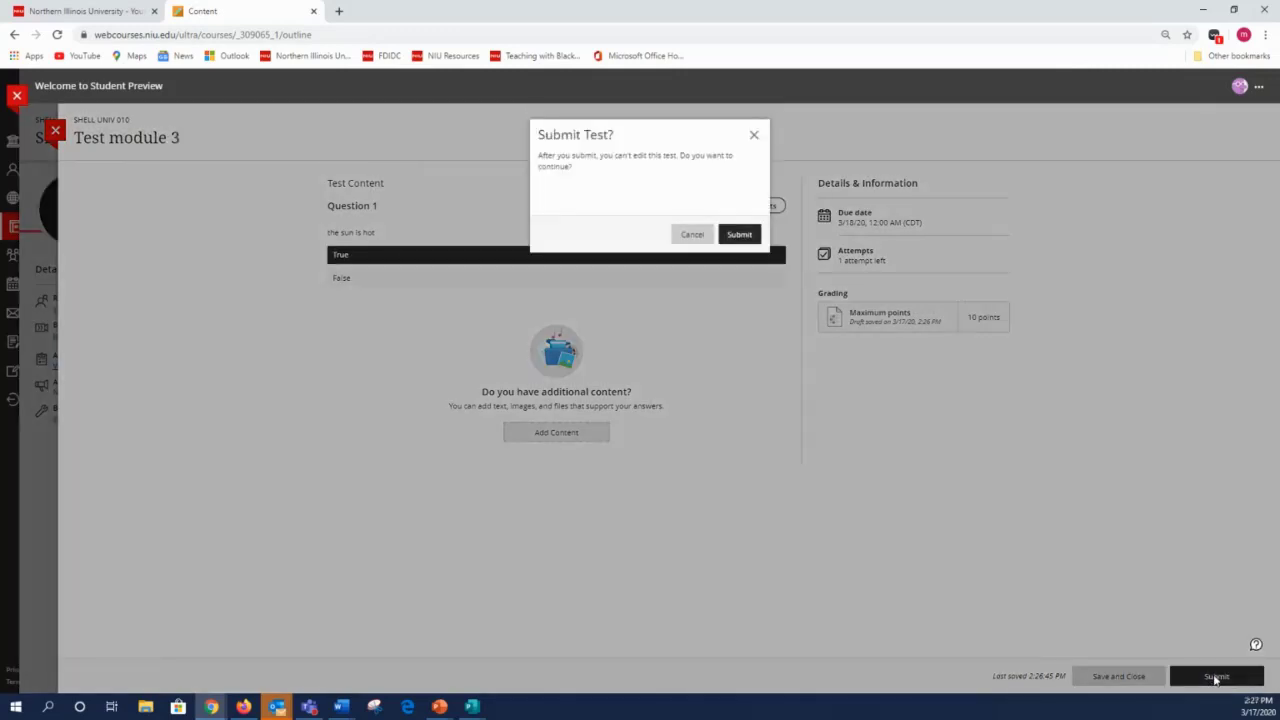
{"action": "left_click", "coordinate": [748, 238]}
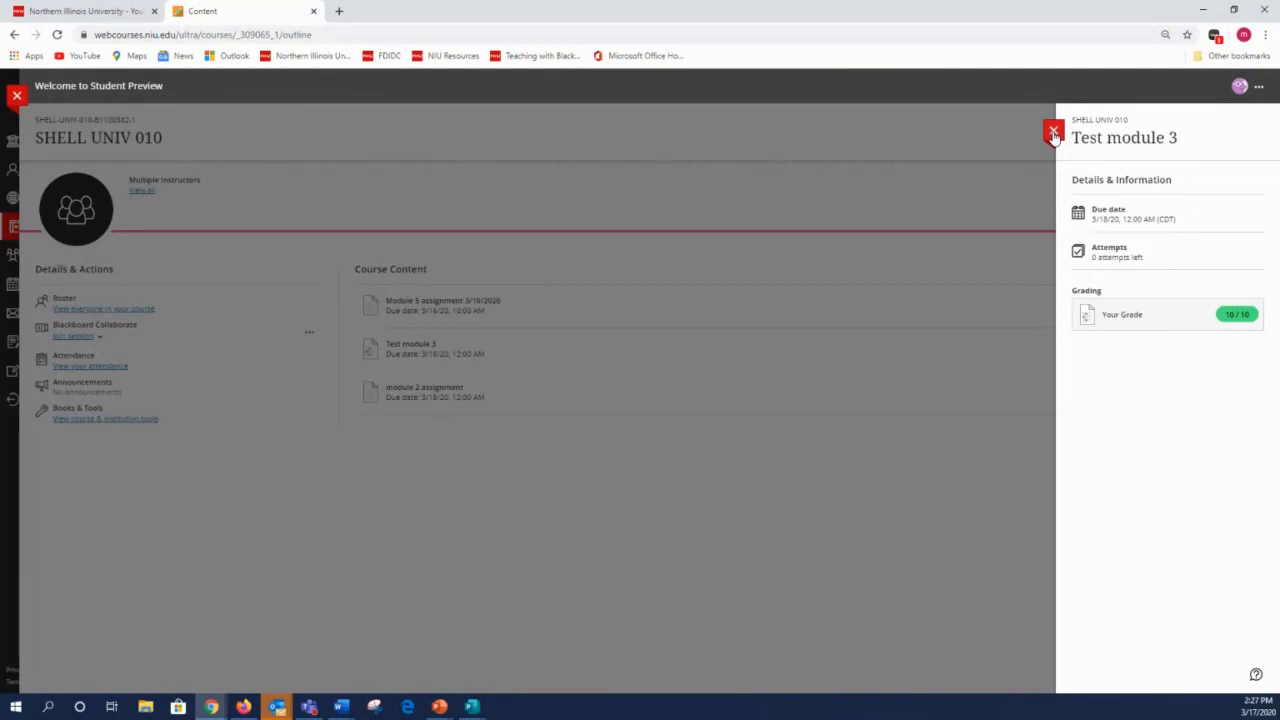
{"action": "left_click", "coordinate": [1053, 133]}
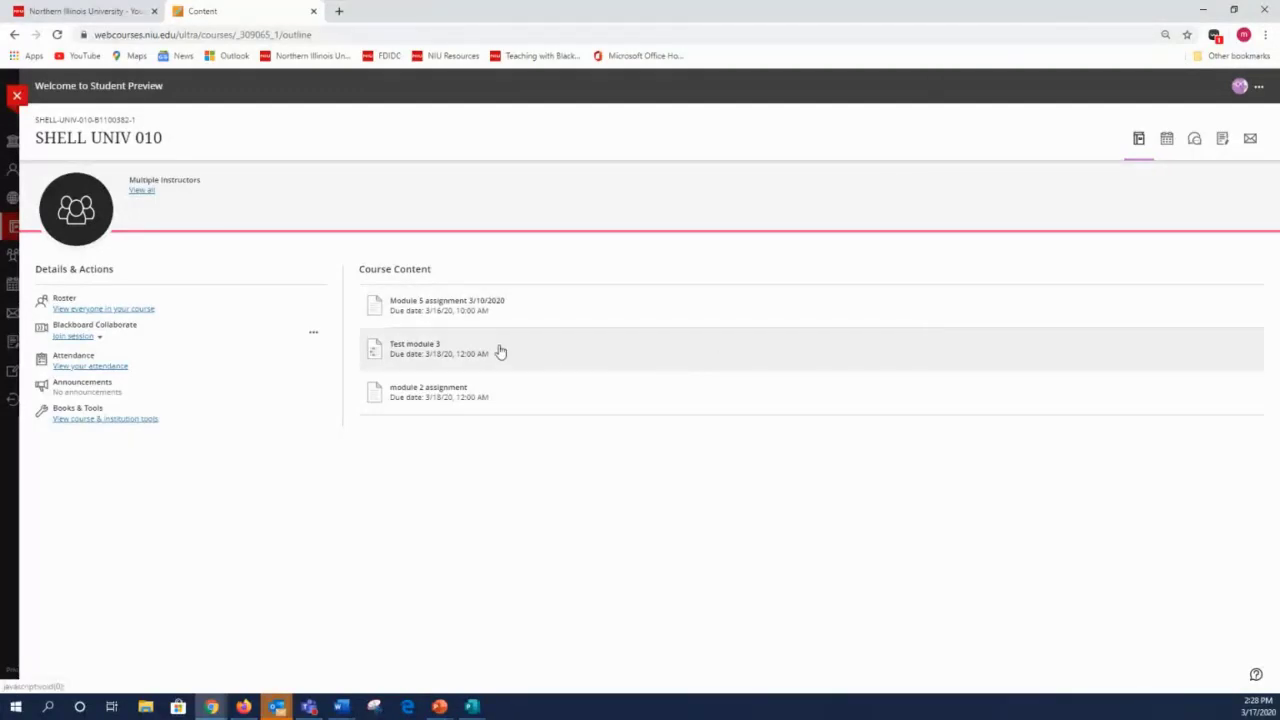
Reset the student preview activity in SHELL UNIV 010 and exit student preview.
{"action": "left_click", "coordinate": [1259, 88]}
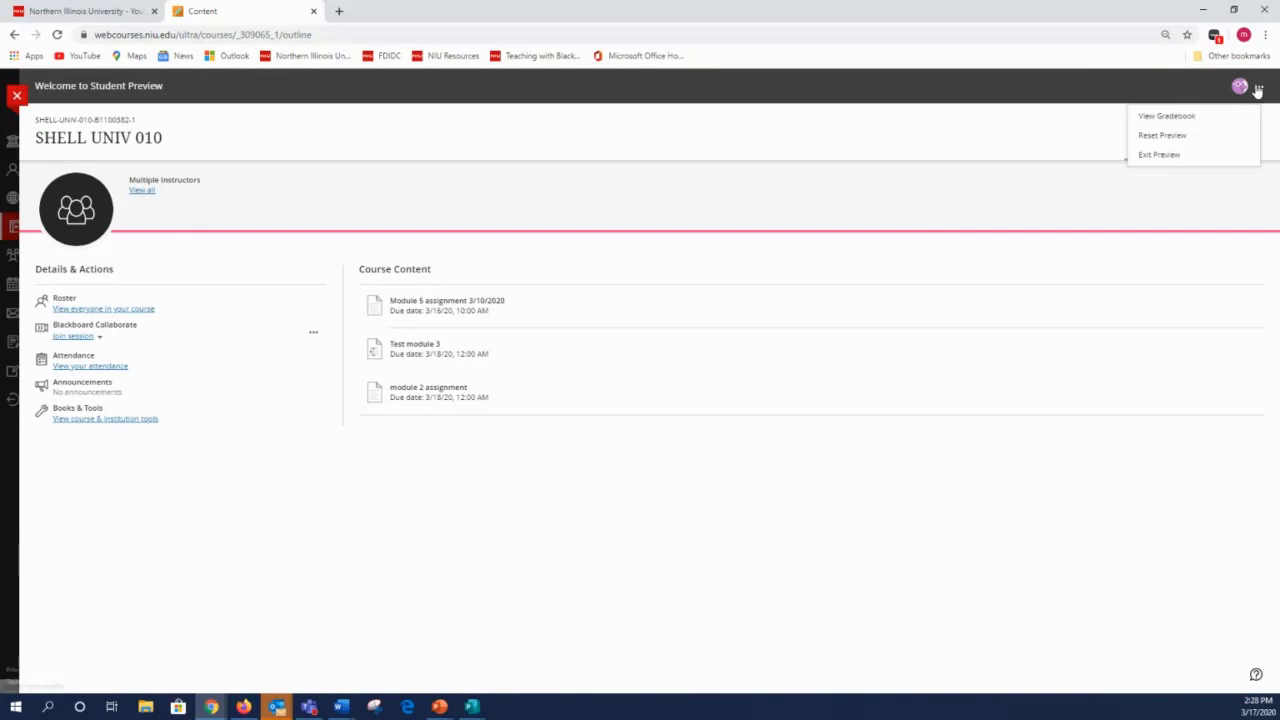
{"action": "left_click", "coordinate": [1156, 141]}
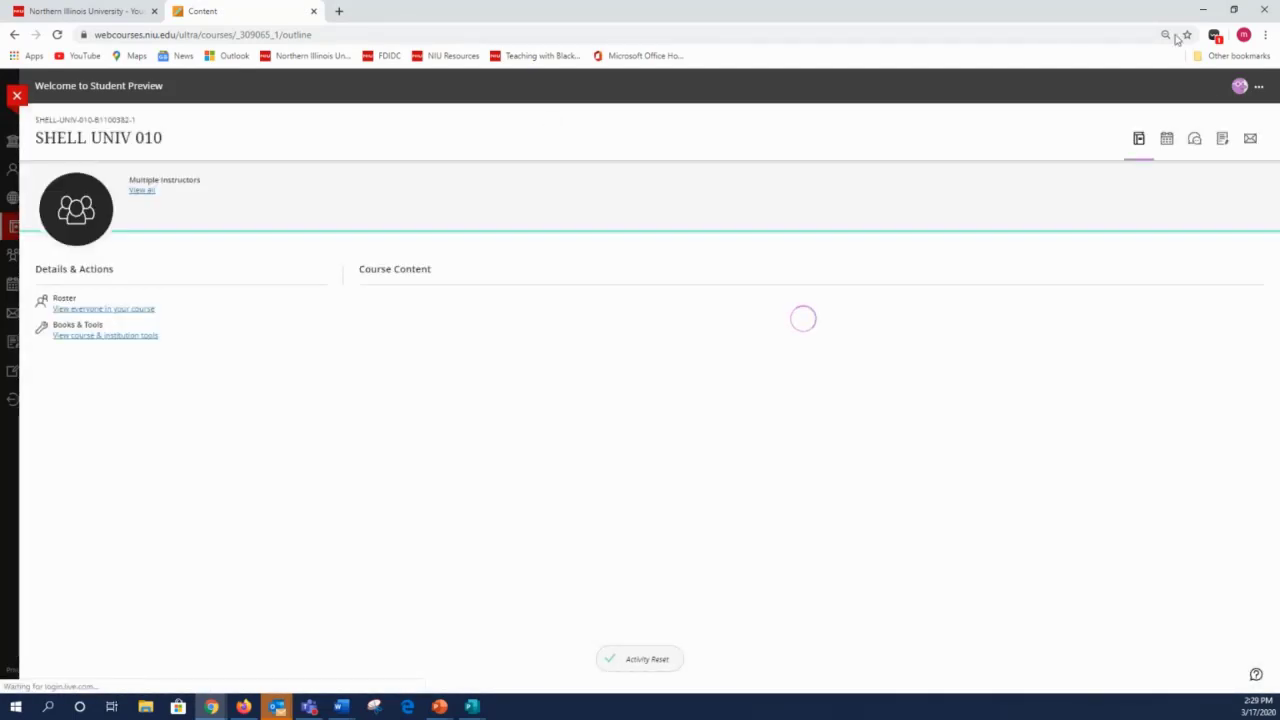
{"action": "left_click", "coordinate": [1258, 88]}
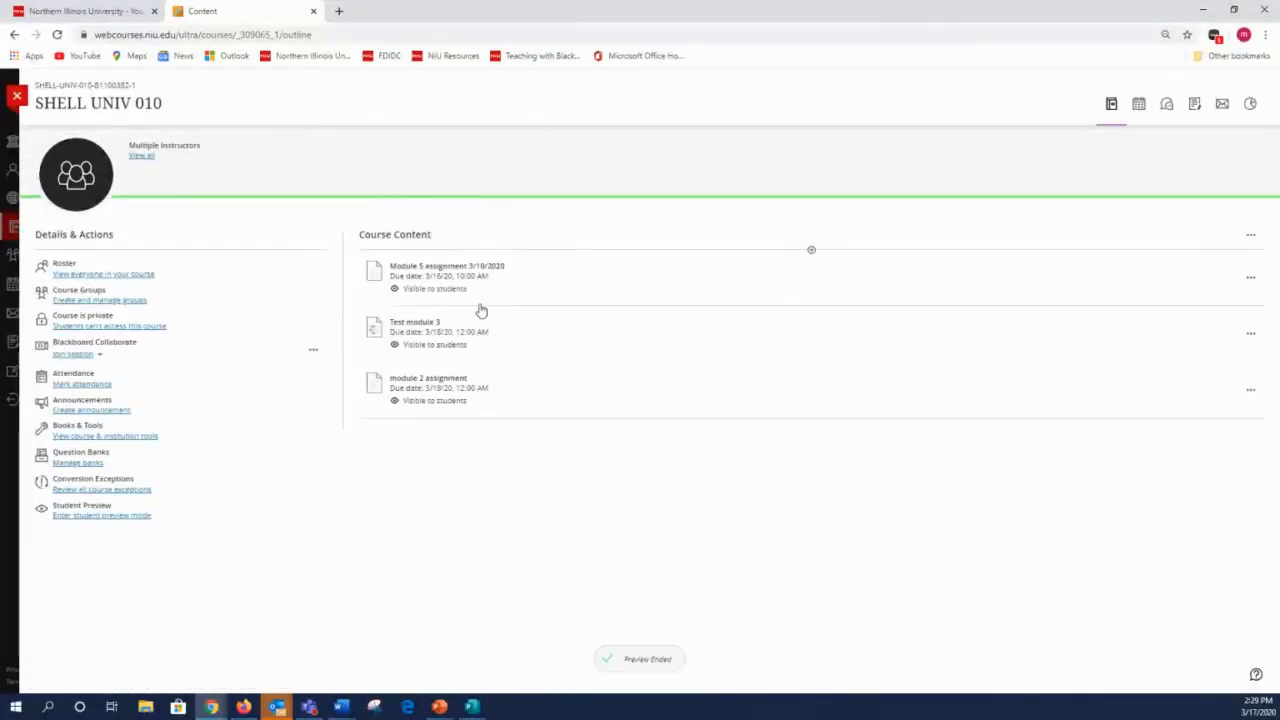
Add a multiple choice question to "Test module 3" after Question 1 asking "how many licks to get to the center of a toosie pop".
{"action": "left_click", "coordinate": [1250, 333]}
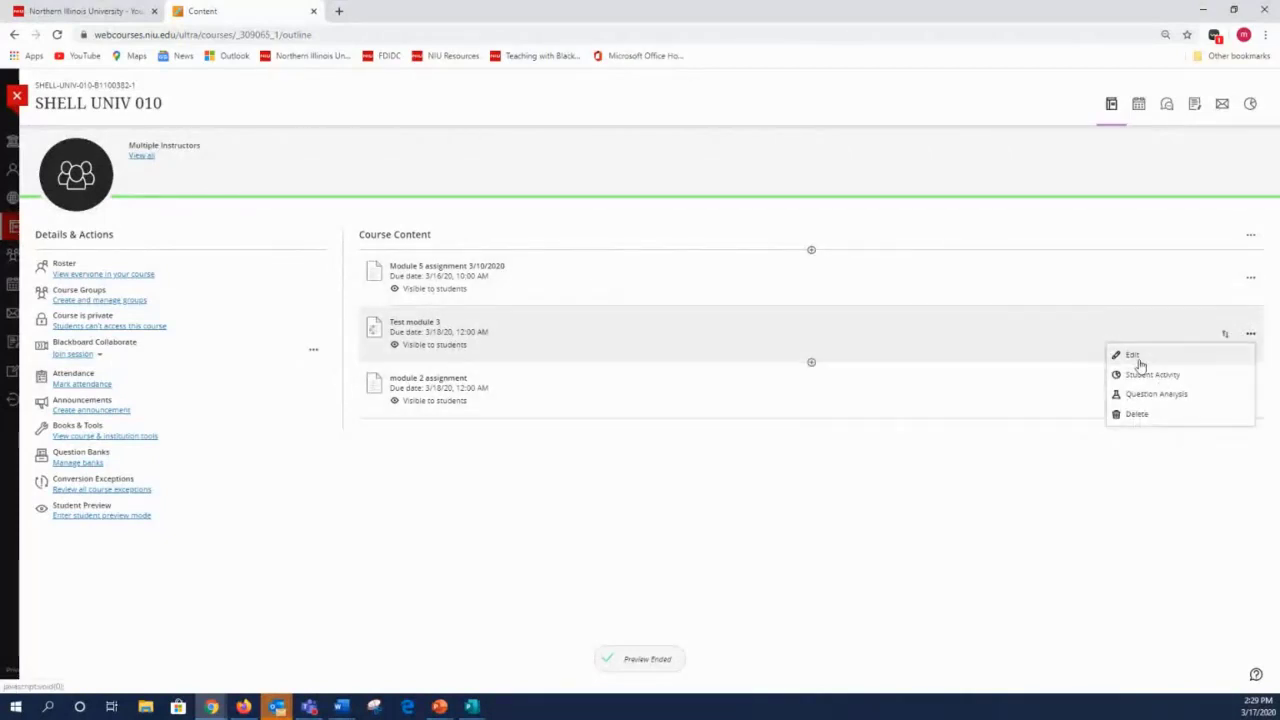
{"action": "left_click", "coordinate": [1132, 354]}
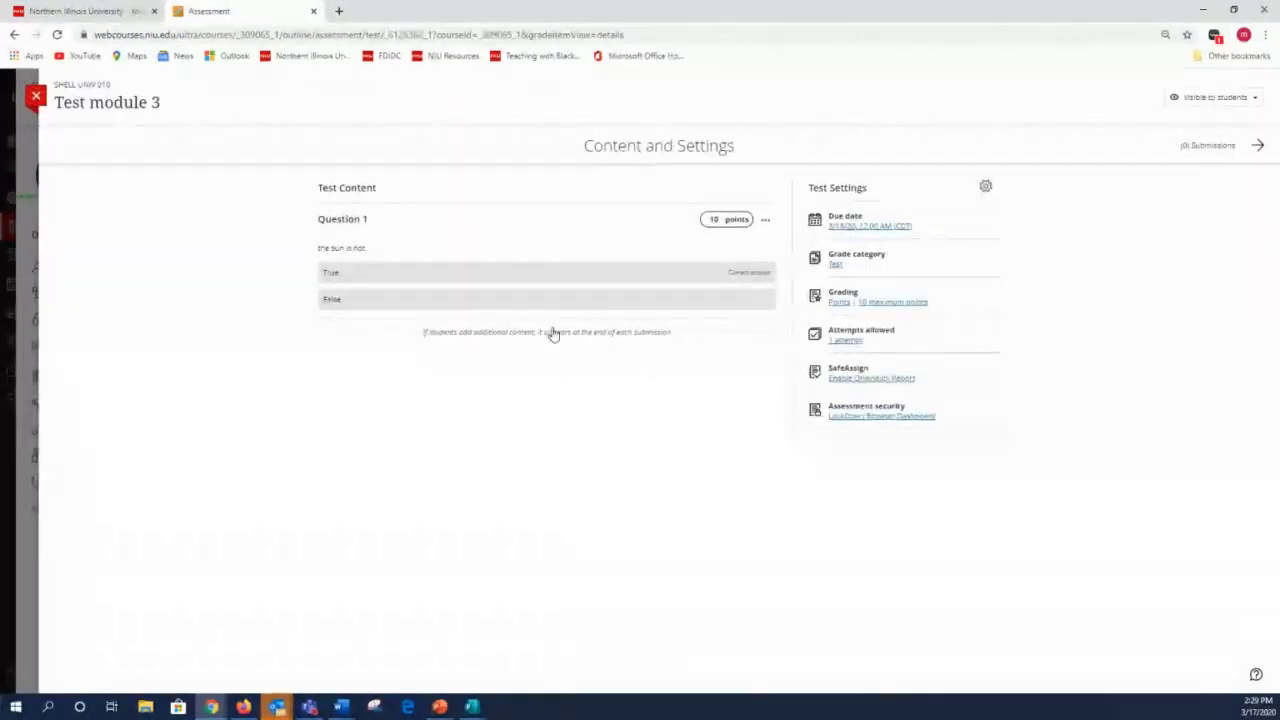
{"action": "left_click", "coordinate": [547, 319]}
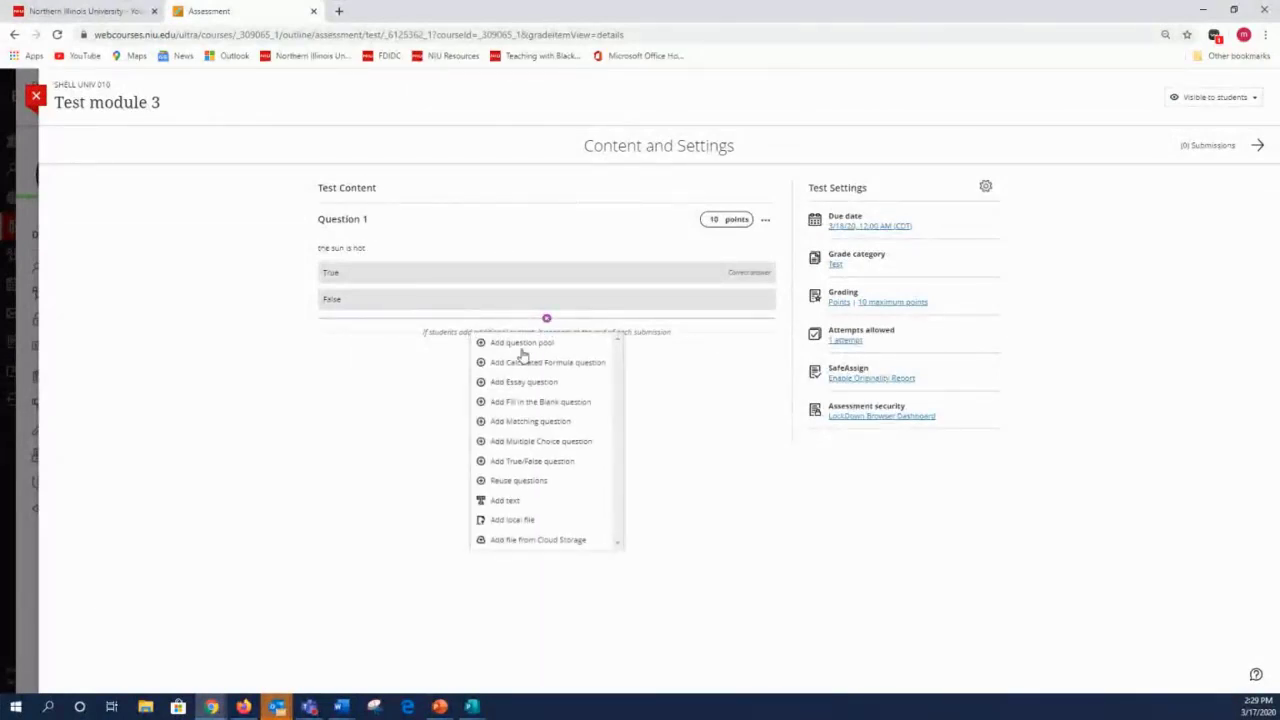
{"action": "left_click", "coordinate": [515, 446]}
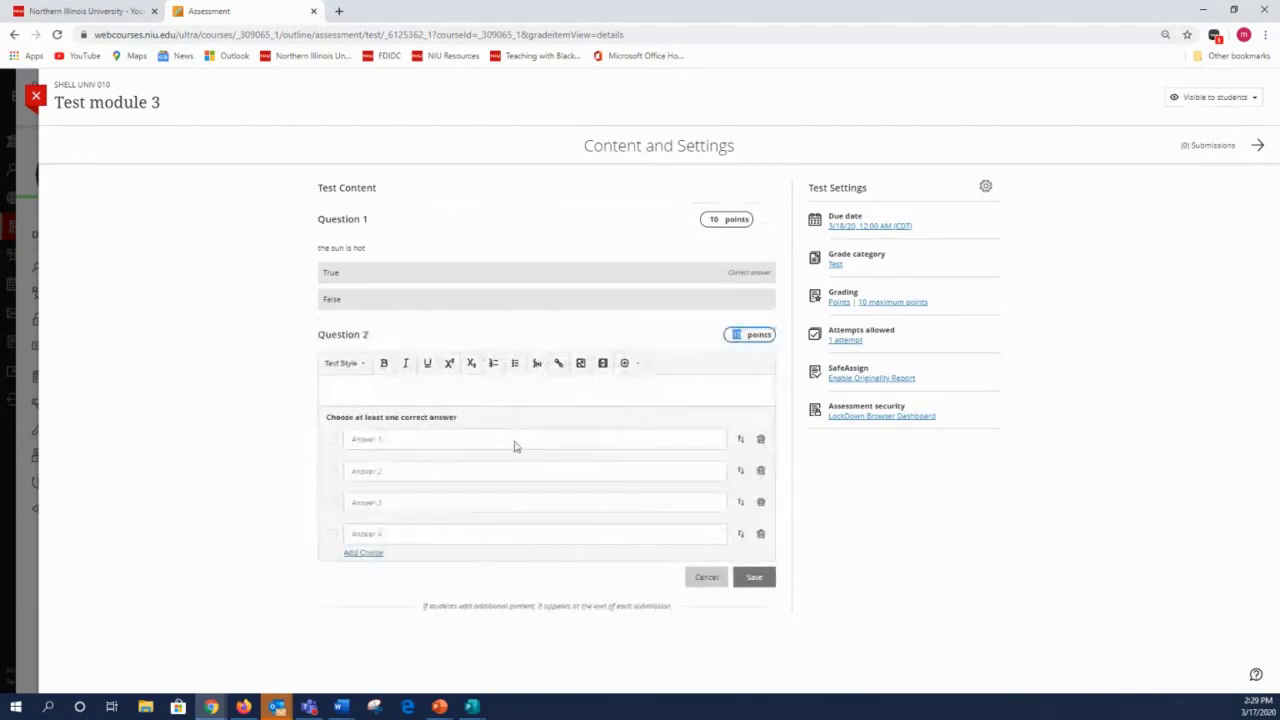
{"action": "left_click", "coordinate": [337, 405]}
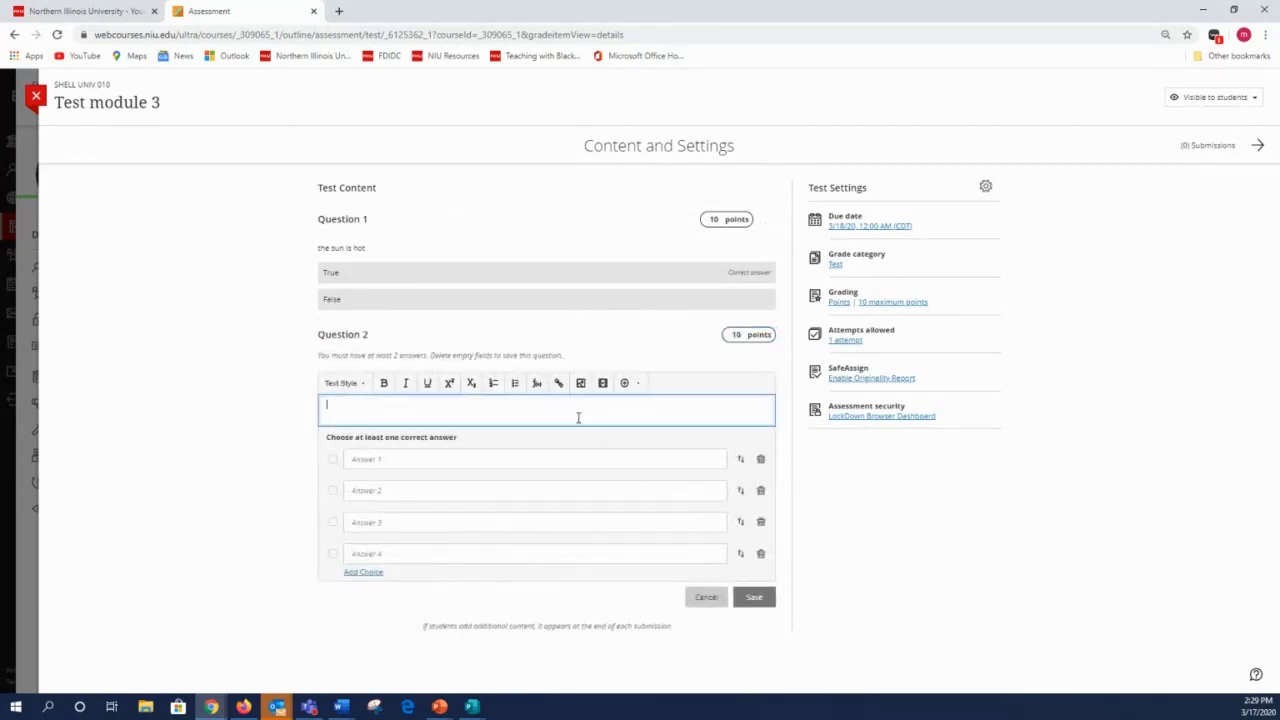
{"action": "type", "text": "how many licks to get to the center of a toots"}
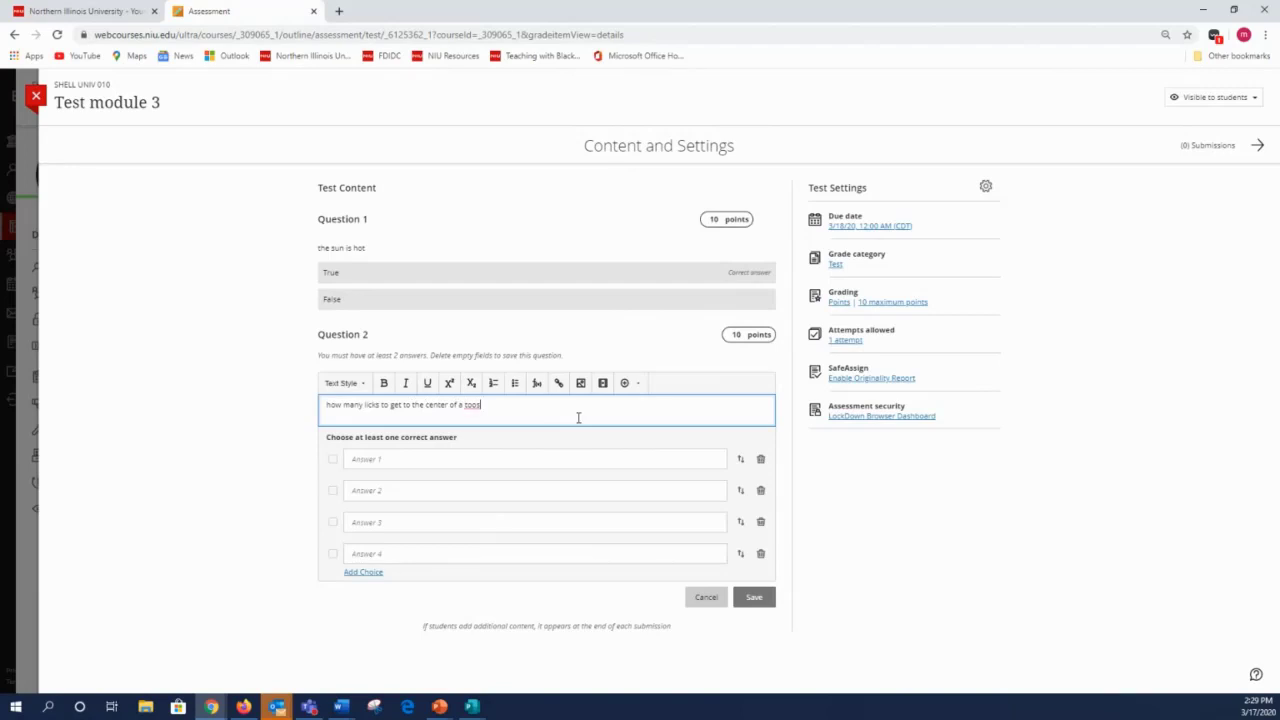
{"action": "type", "text": "ie pop"}
Enter 1, 2, 3 and 4 as Question 2's answers, mark 3 as correct and save the question.
{"action": "left_click", "coordinate": [400, 462]}
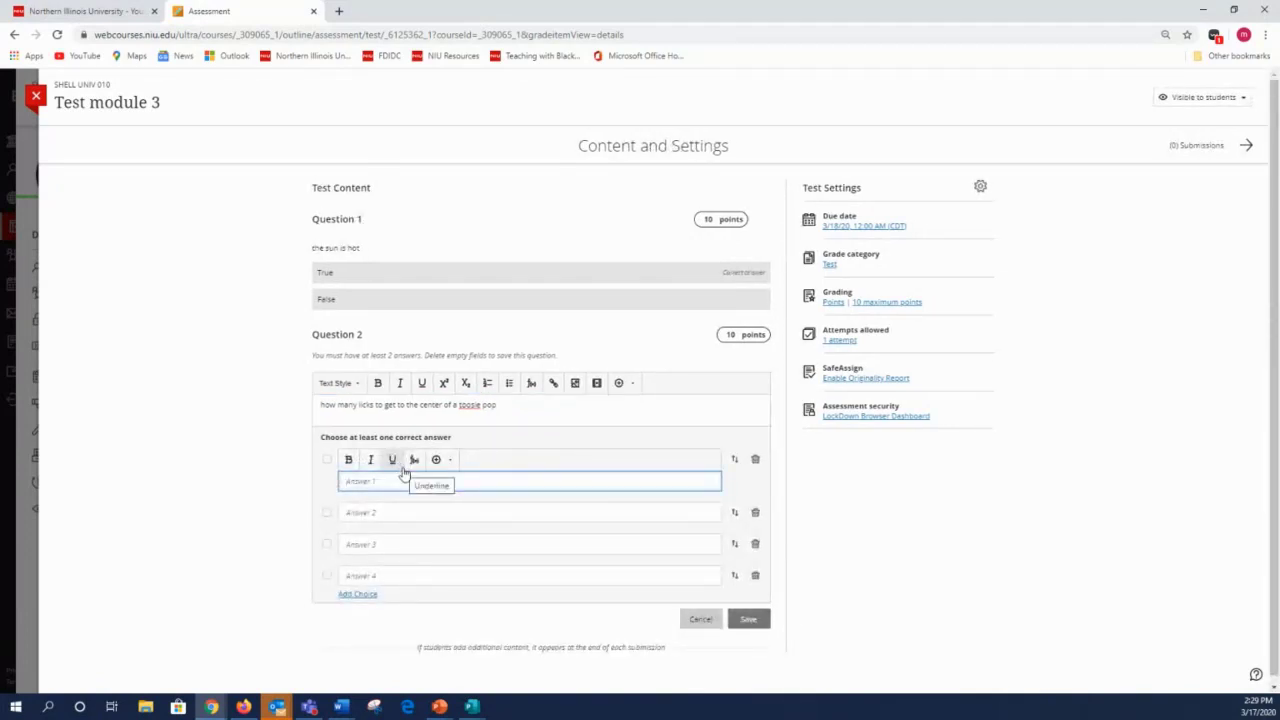
{"action": "type", "text": "i"}
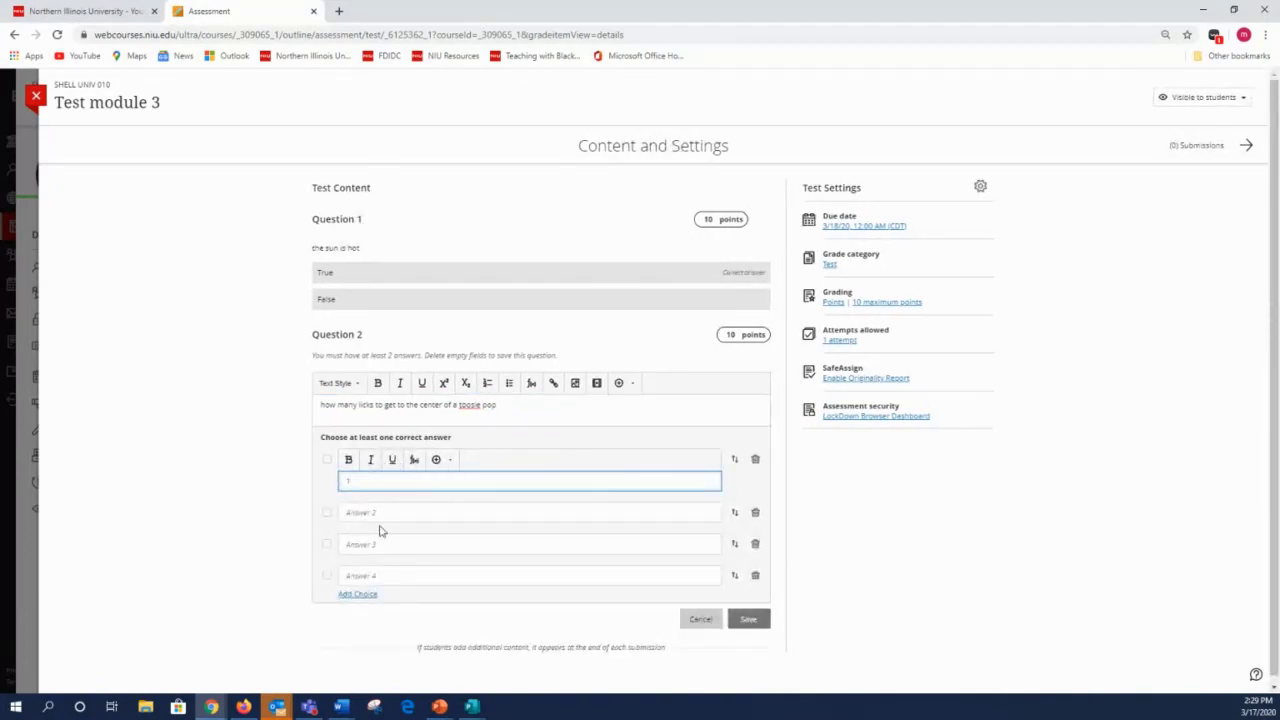
{"action": "left_click", "coordinate": [383, 512]}
{"action": "type", "text": "2"}
{"action": "left_click", "coordinate": [361, 543]}
{"action": "type", "text": "3"}
{"action": "left_click", "coordinate": [362, 574]}
{"action": "type", "text": "4"}
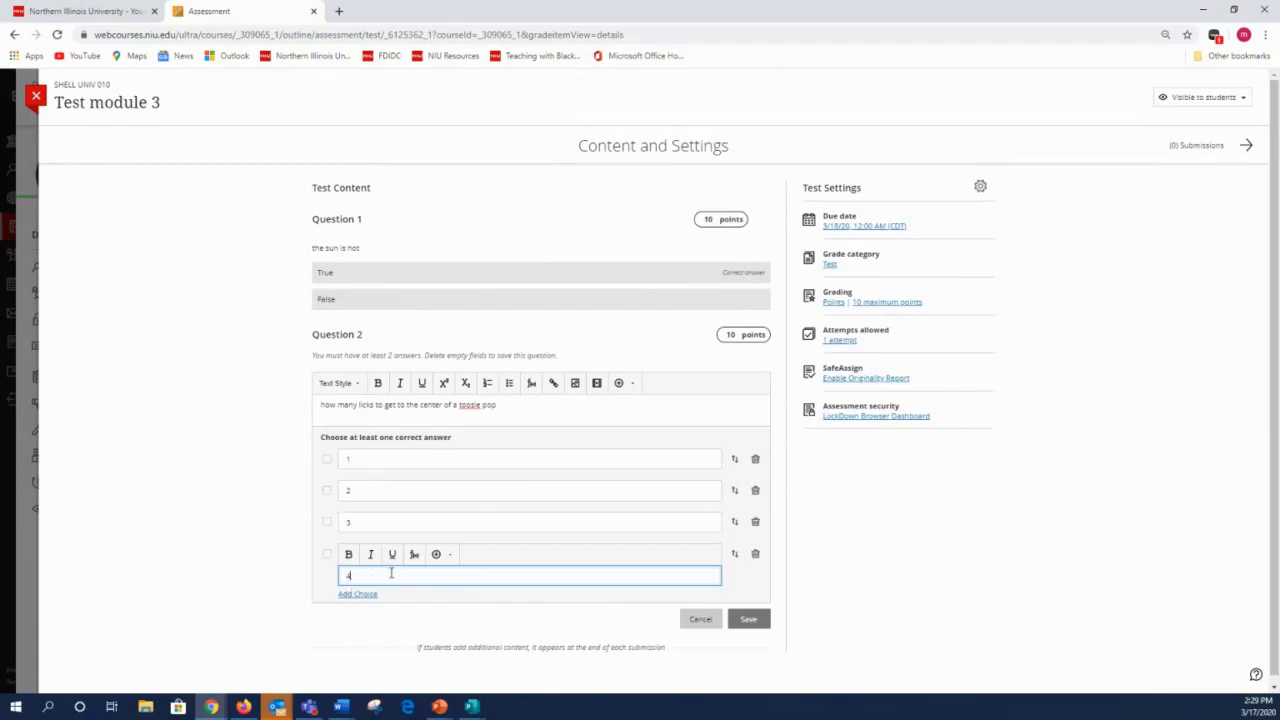
{"action": "left_click", "coordinate": [326, 524]}
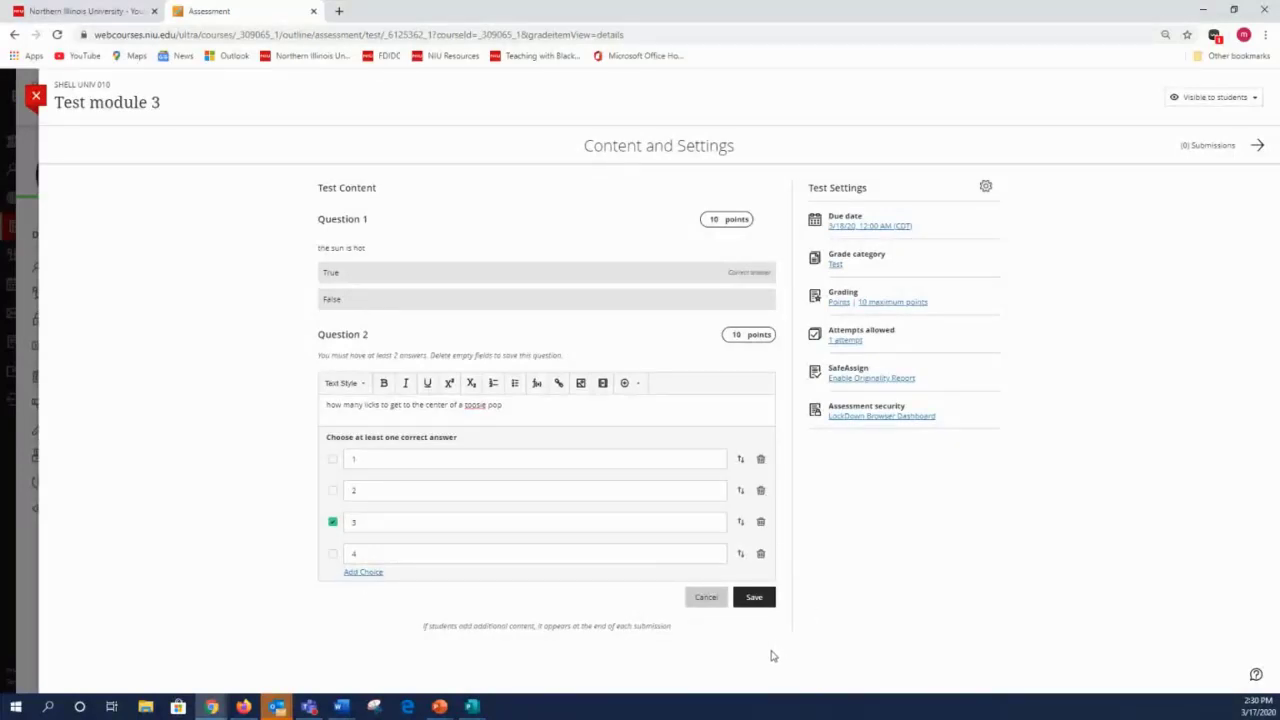
{"action": "left_click", "coordinate": [754, 597]}
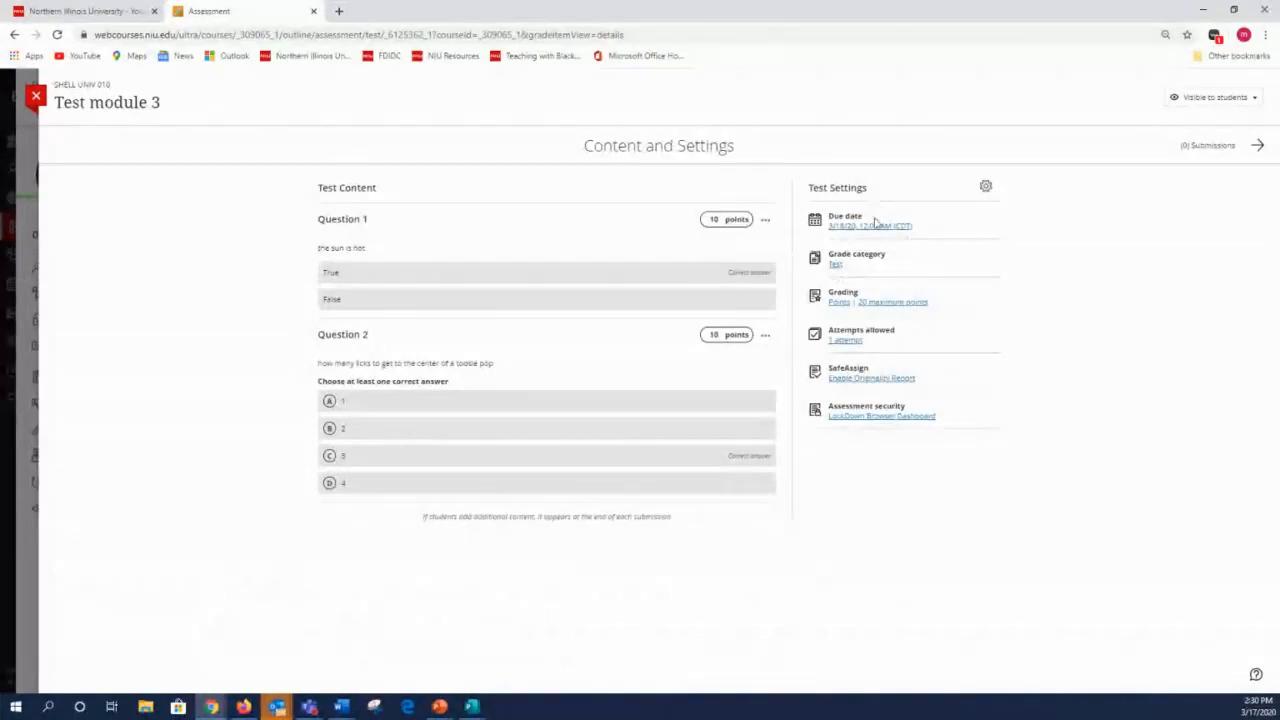
Enable Randomize answers for "Test module 3" and save the test settings.
{"action": "left_click", "coordinate": [987, 187]}
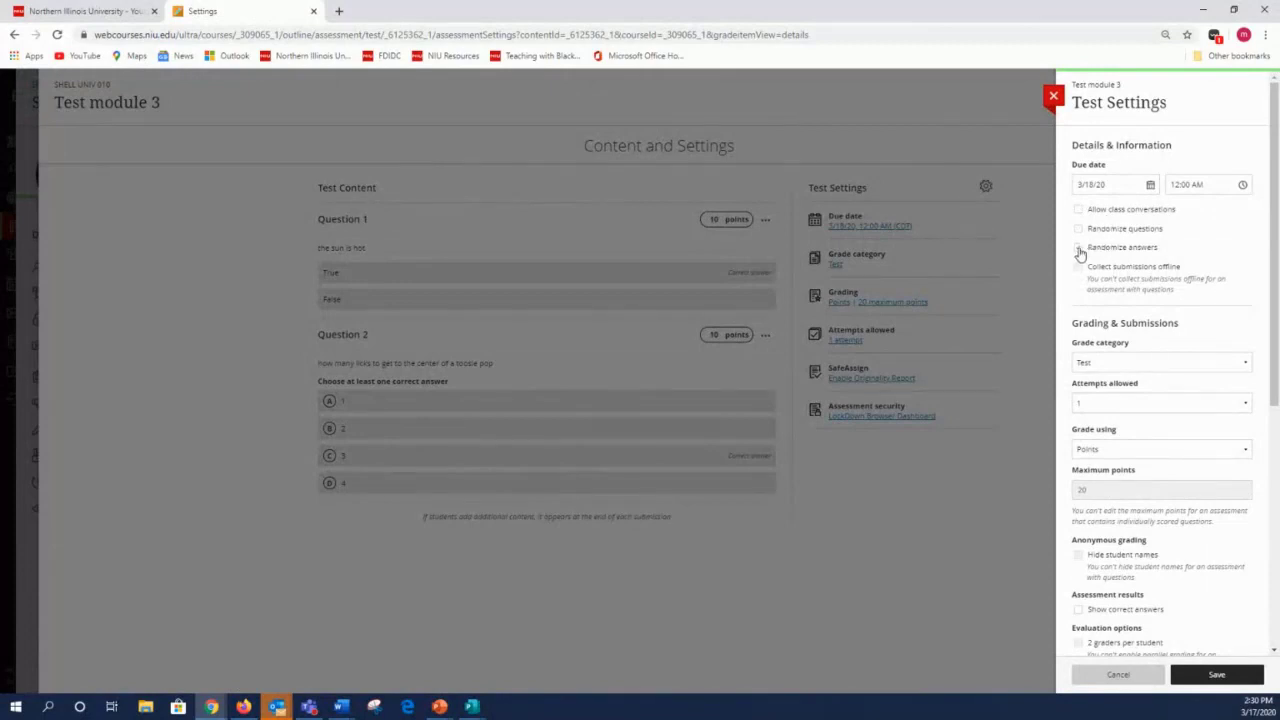
{"action": "left_click", "coordinate": [1079, 249]}
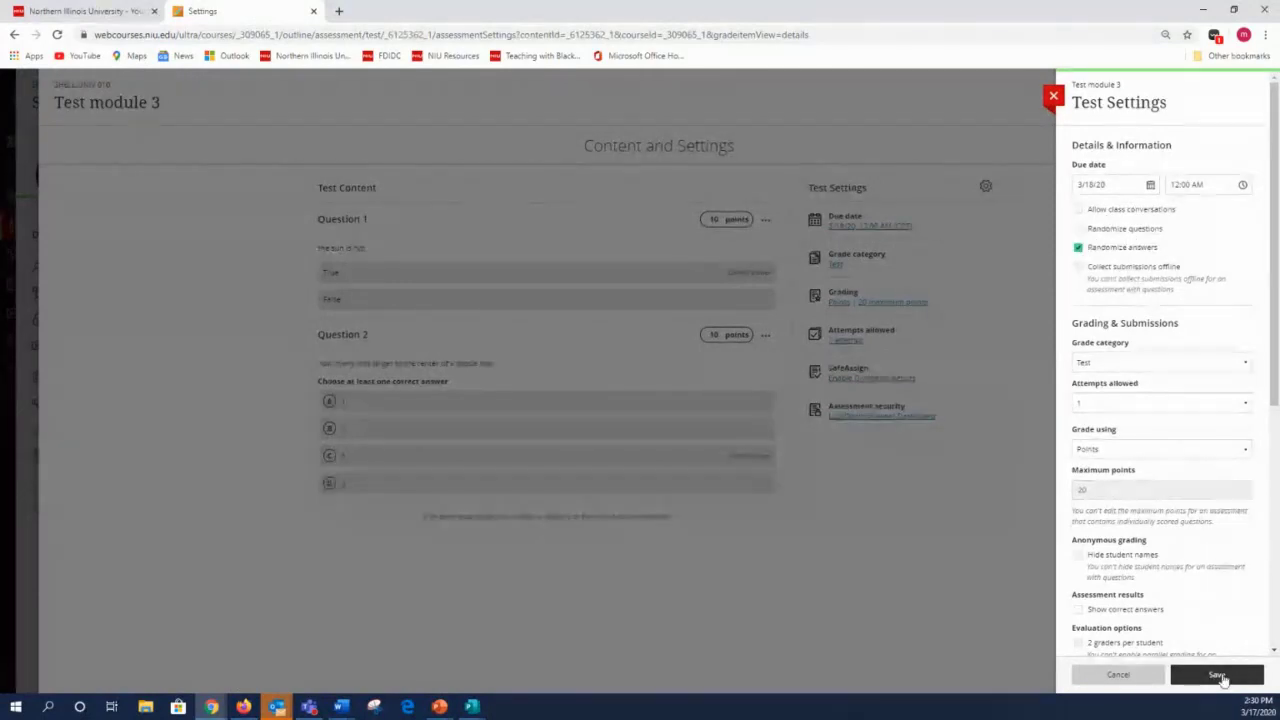
{"action": "left_click", "coordinate": [1218, 676]}
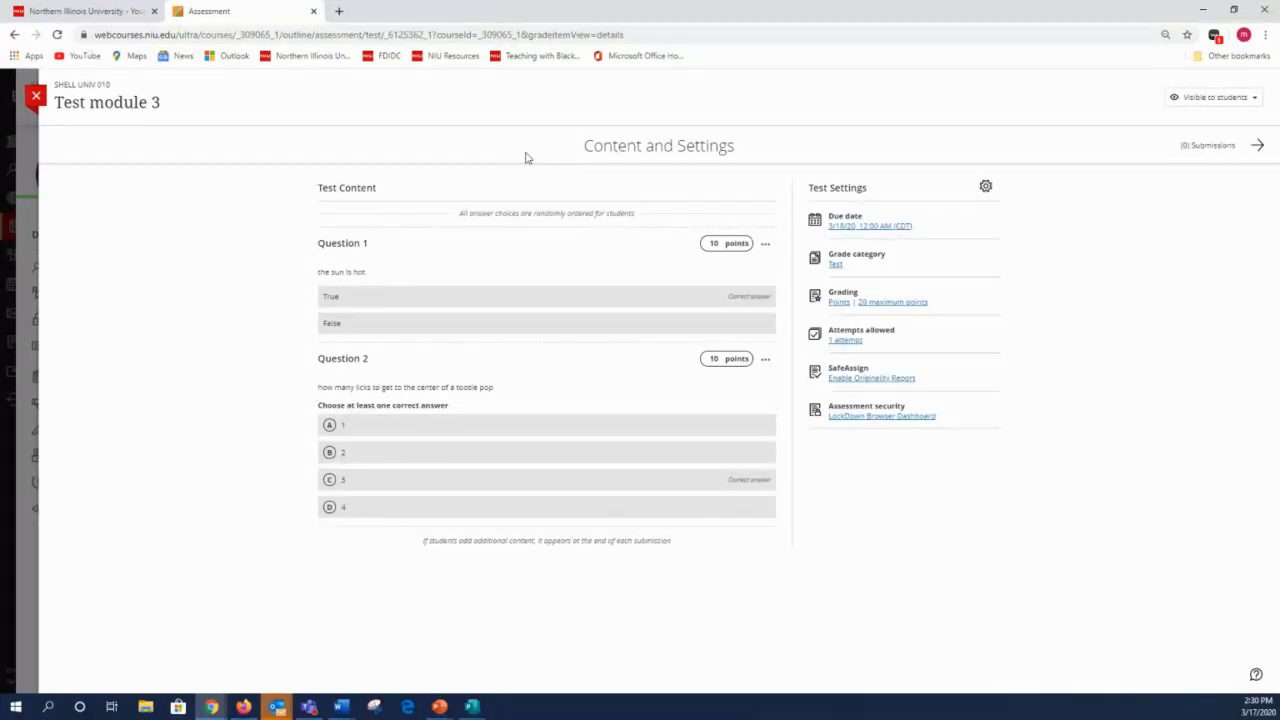
Return to the course content and set "Test module 3" to Hidden from students.
{"action": "left_click", "coordinate": [36, 97]}
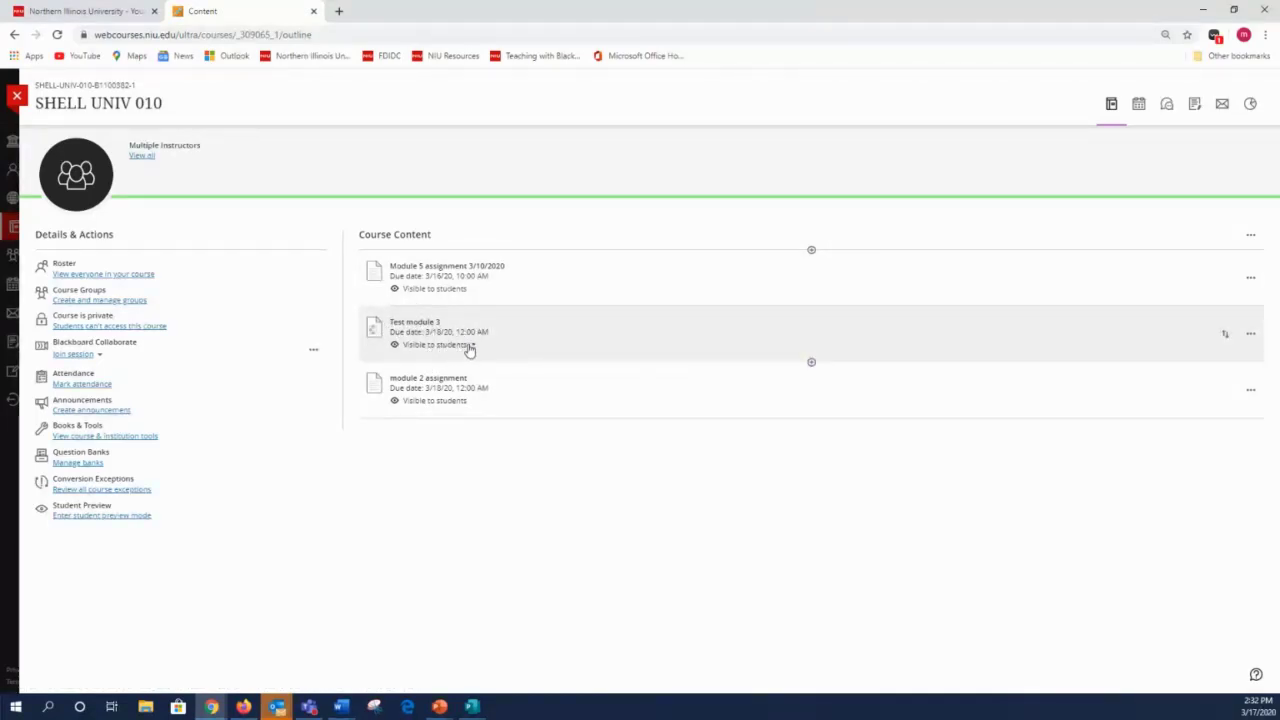
{"action": "left_click", "coordinate": [470, 347]}
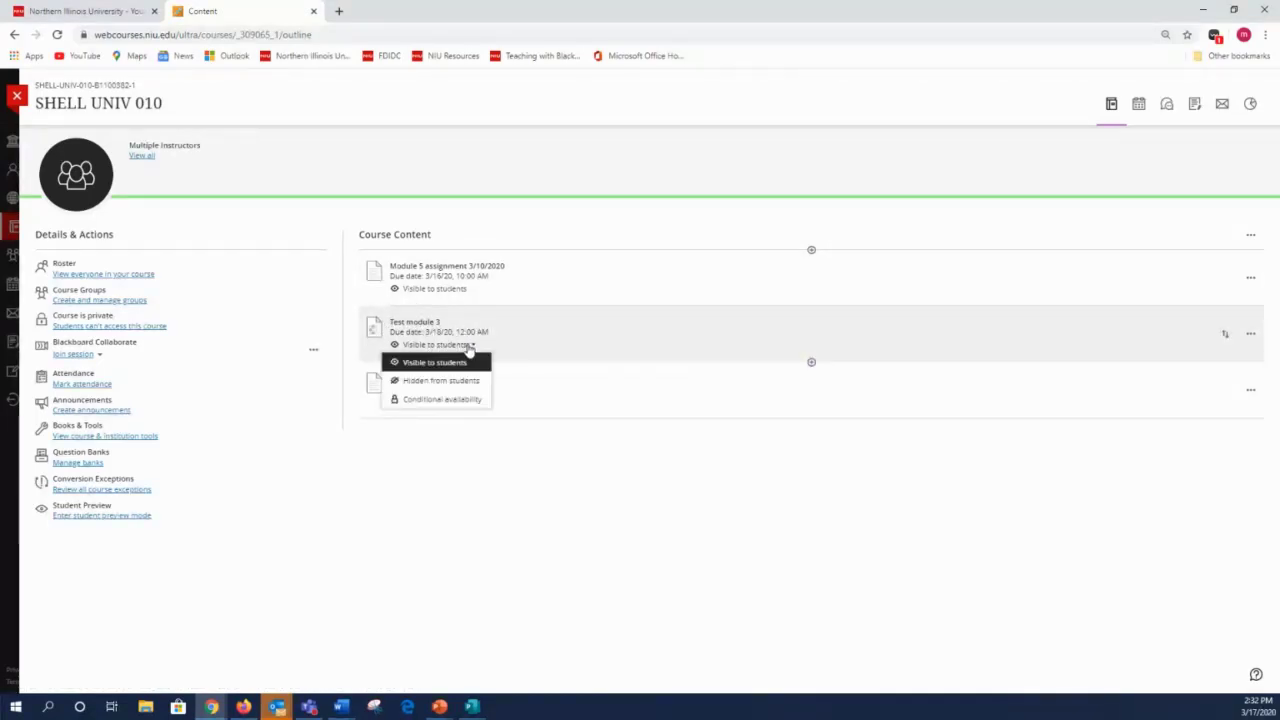
{"action": "left_click", "coordinate": [431, 381]}
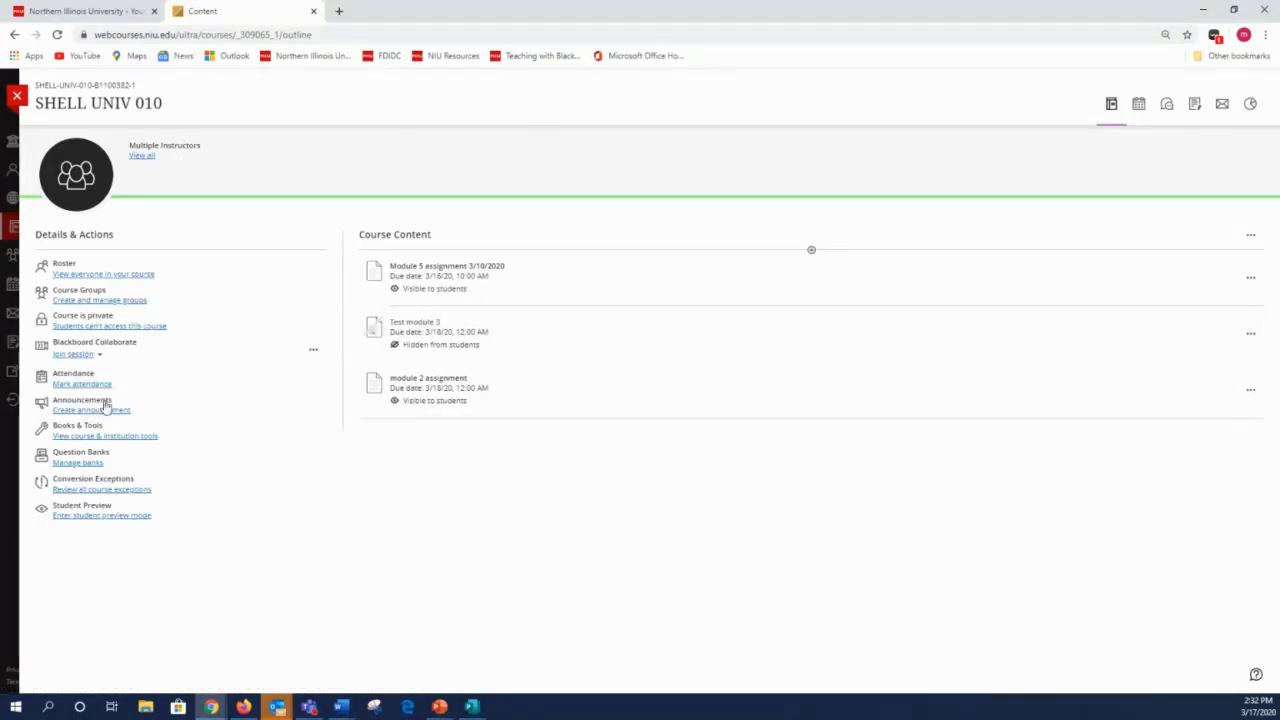
Check the course content list in student preview mode, then exit the preview.
{"action": "left_click", "coordinate": [84, 518]}
{"action": "left_click", "coordinate": [696, 233]}
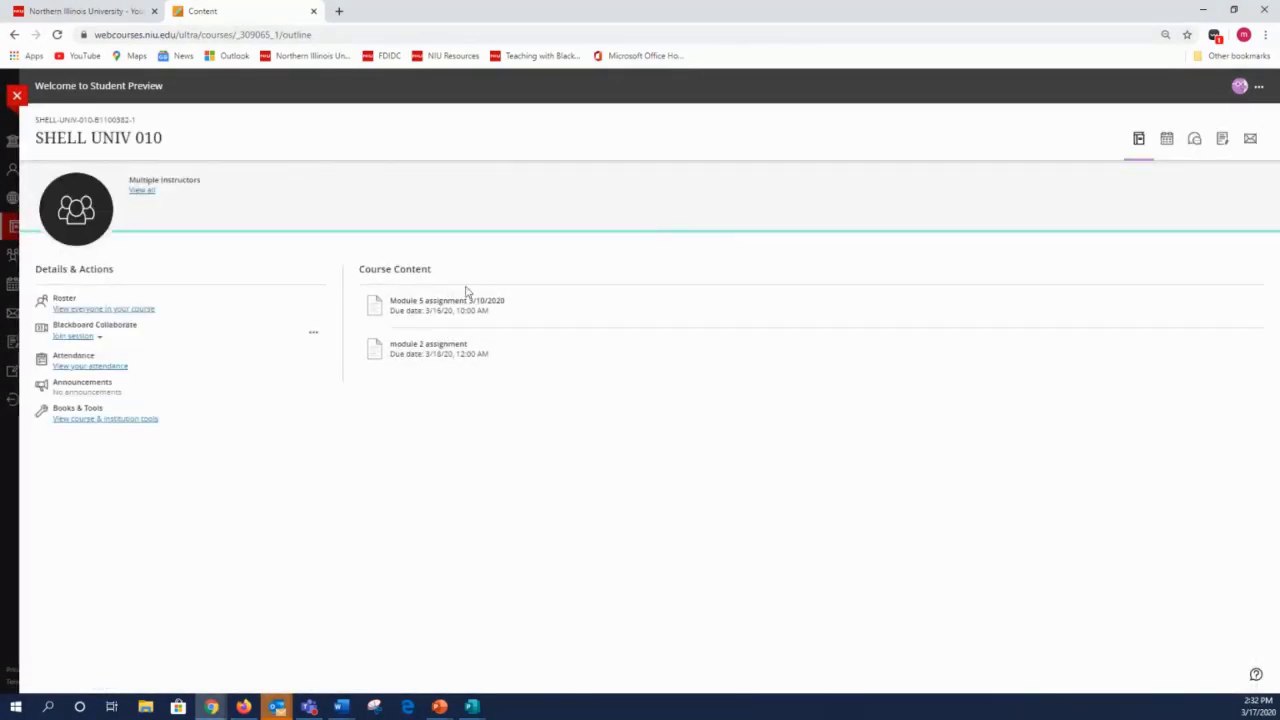
{"action": "left_click", "coordinate": [1259, 87]}
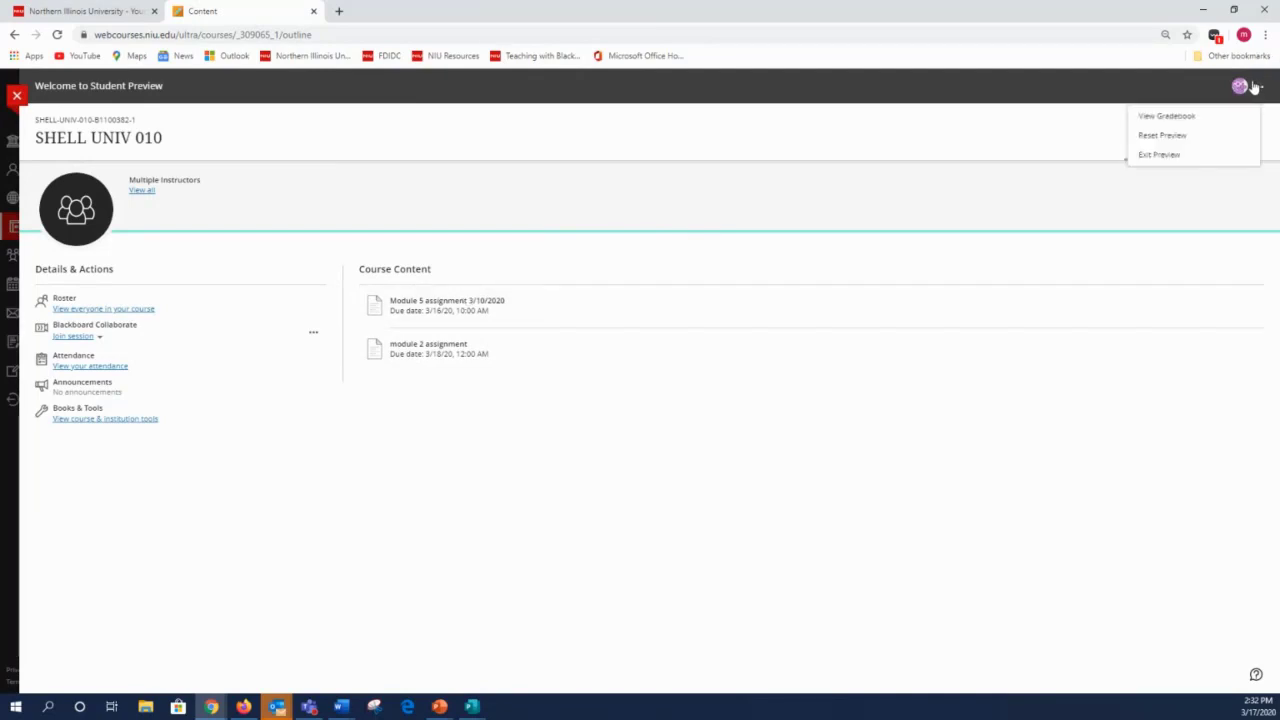
{"action": "left_click", "coordinate": [1155, 158]}
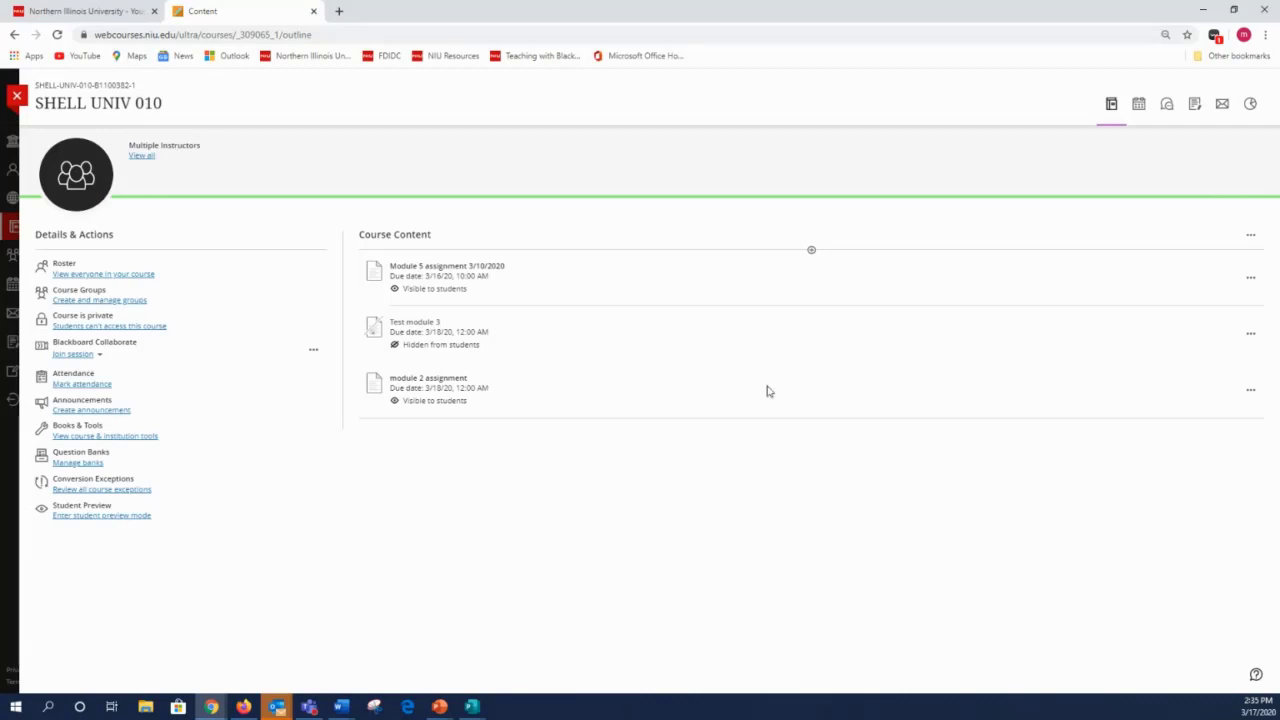
Examine the insert and web video options of a new text block in "Test module 3" without adding any content.
{"action": "left_click", "coordinate": [1250, 335]}
{"action": "left_click", "coordinate": [1135, 356]}
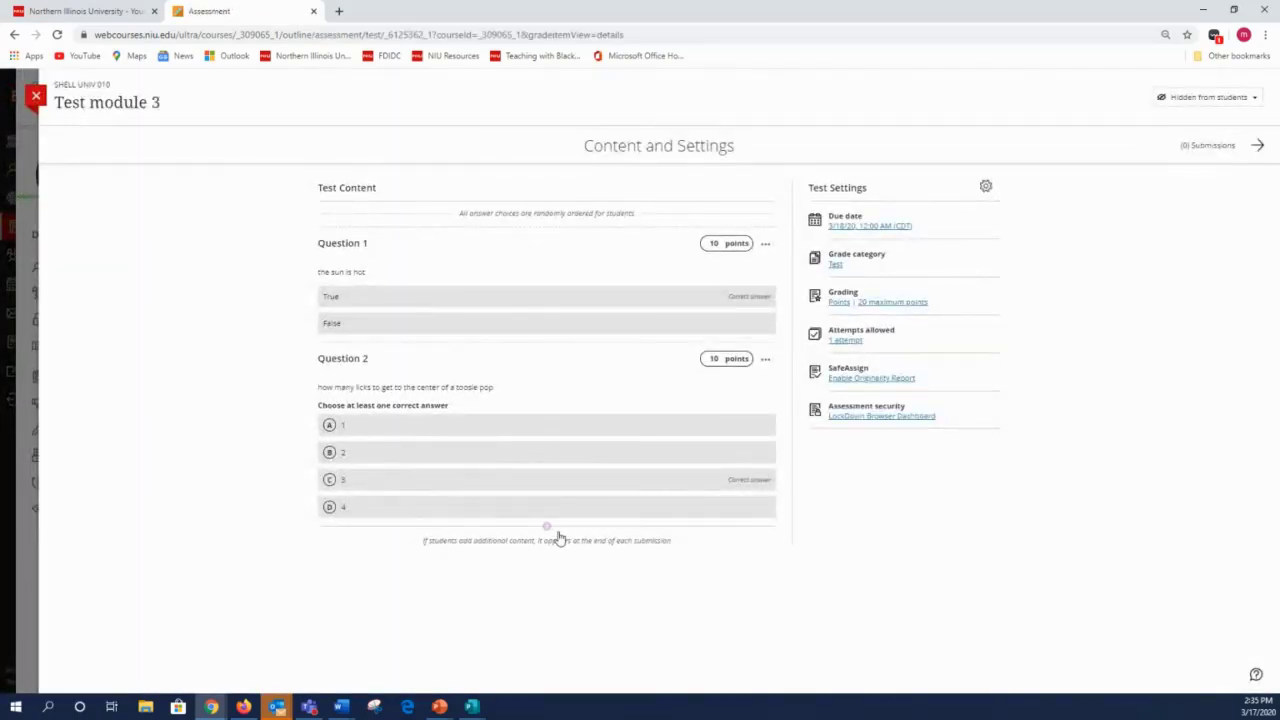
{"action": "left_click", "coordinate": [547, 529]}
{"action": "left_click", "coordinate": [500, 461]}
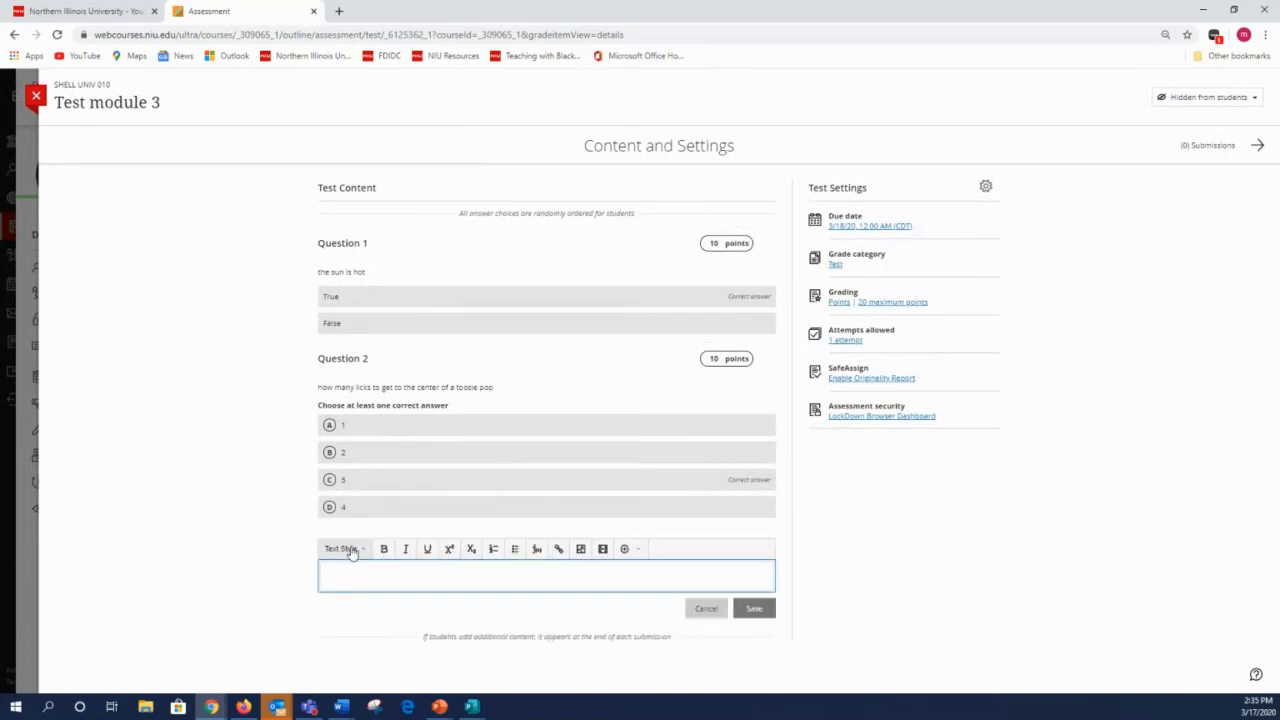
{"action": "left_click", "coordinate": [637, 551]}
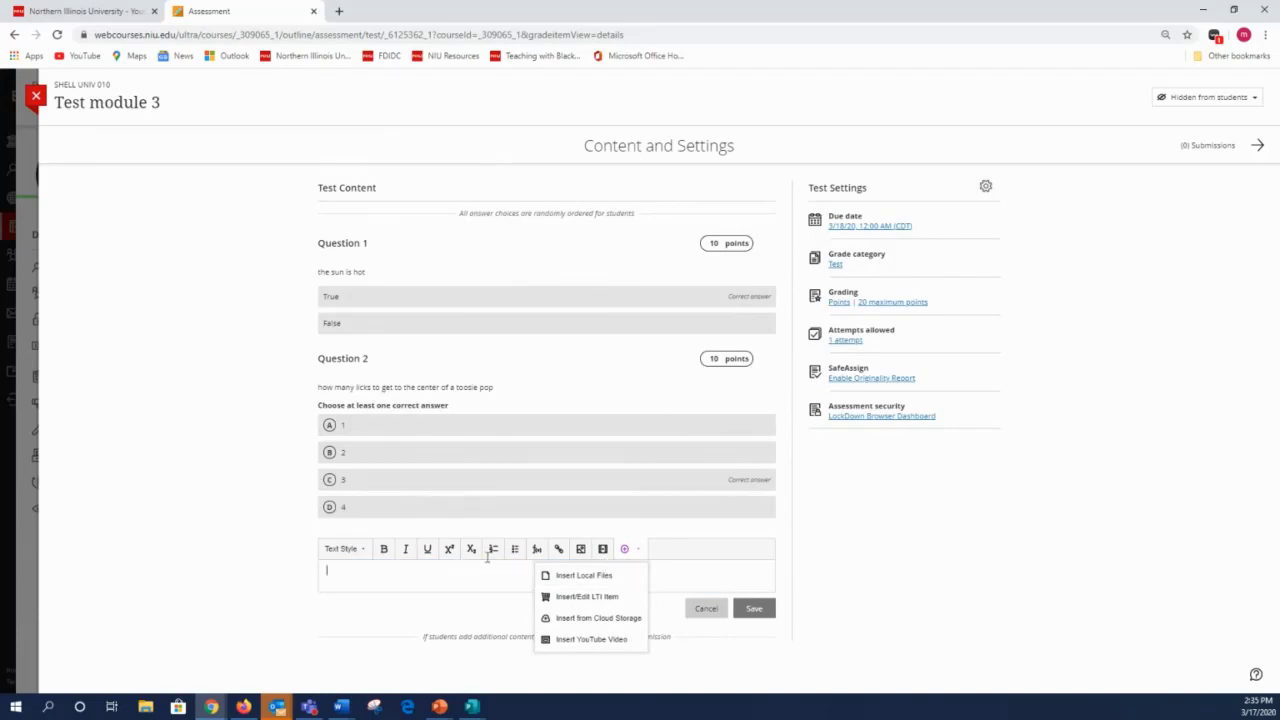
{"action": "left_click", "coordinate": [603, 552]}
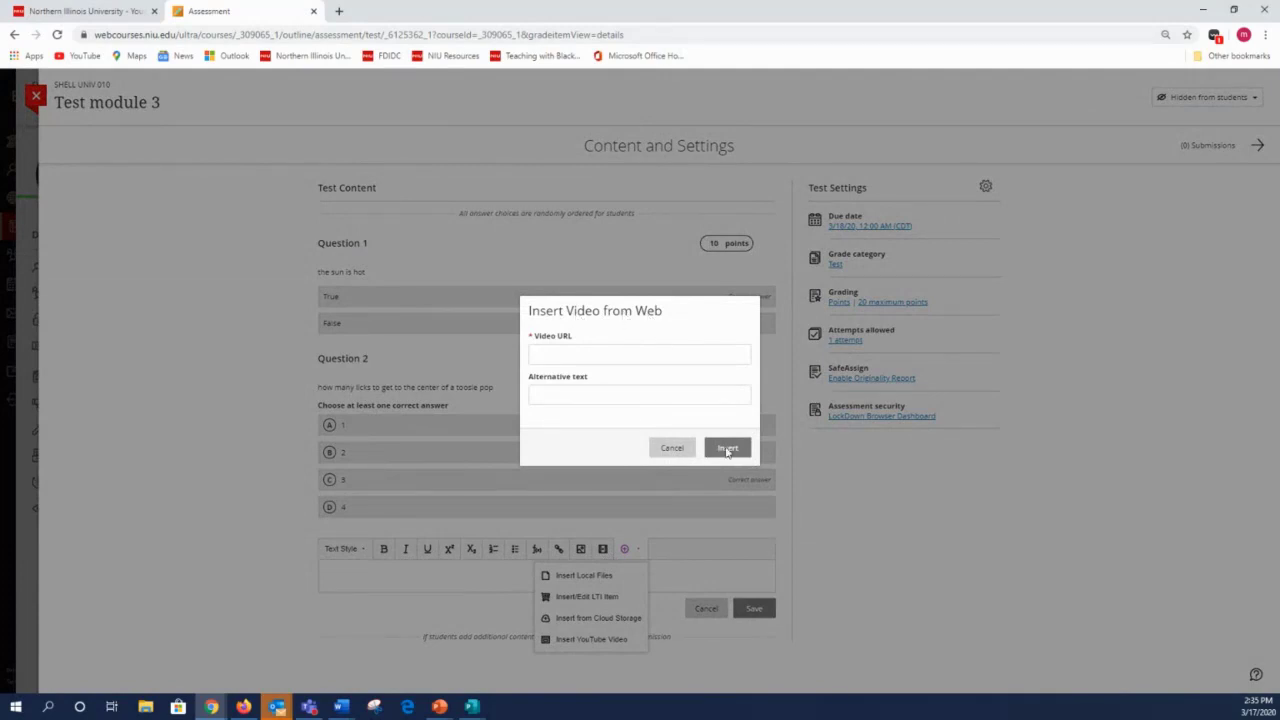
{"action": "left_click", "coordinate": [672, 448]}
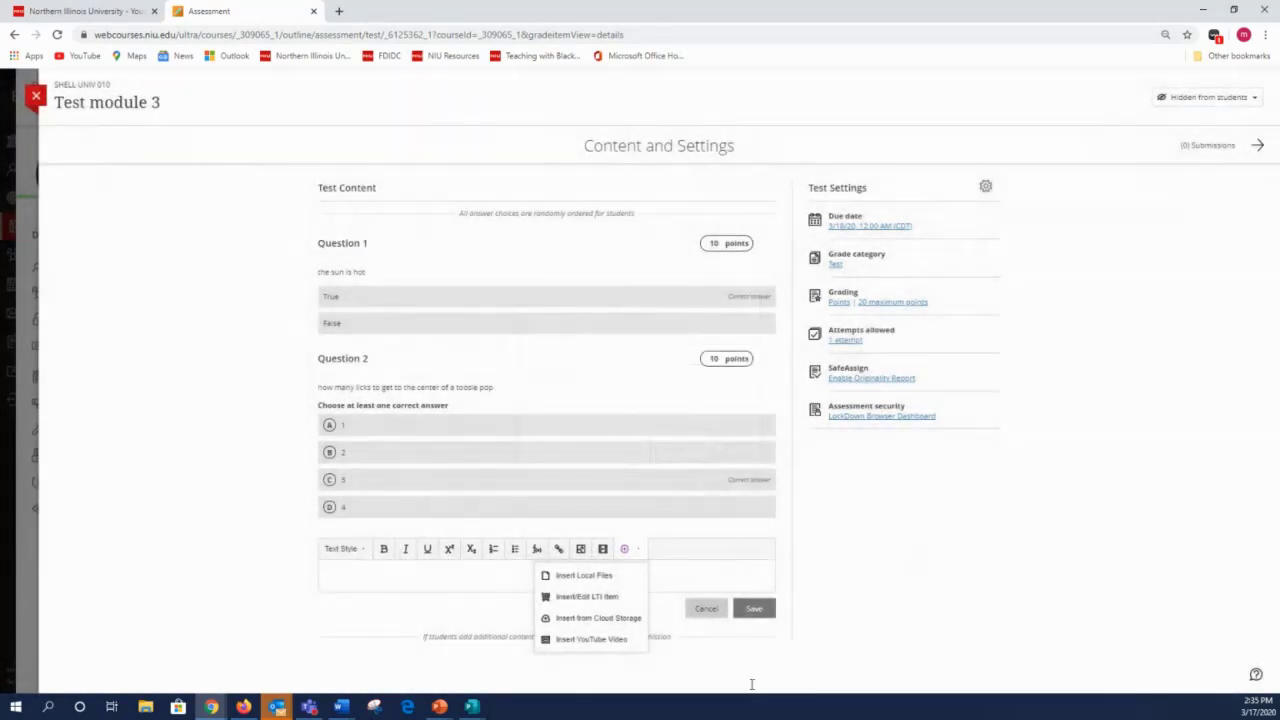
{"action": "left_click", "coordinate": [554, 564]}
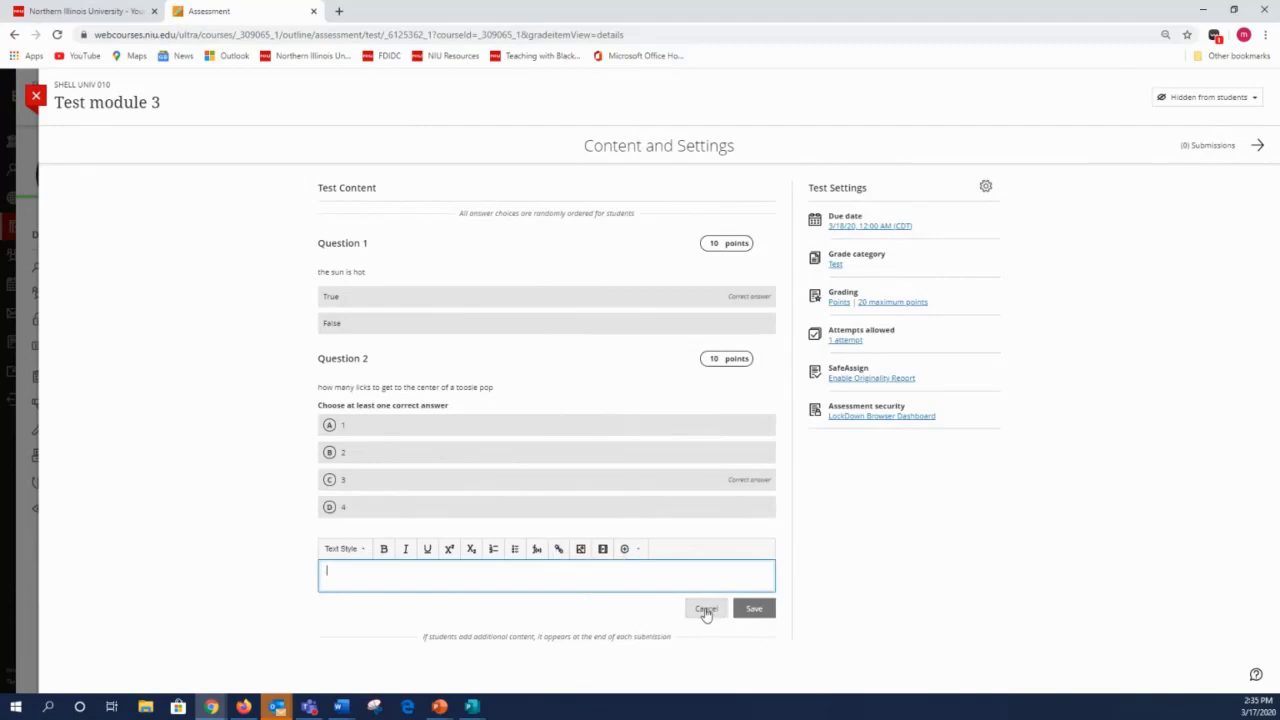
{"action": "left_click", "coordinate": [706, 610]}
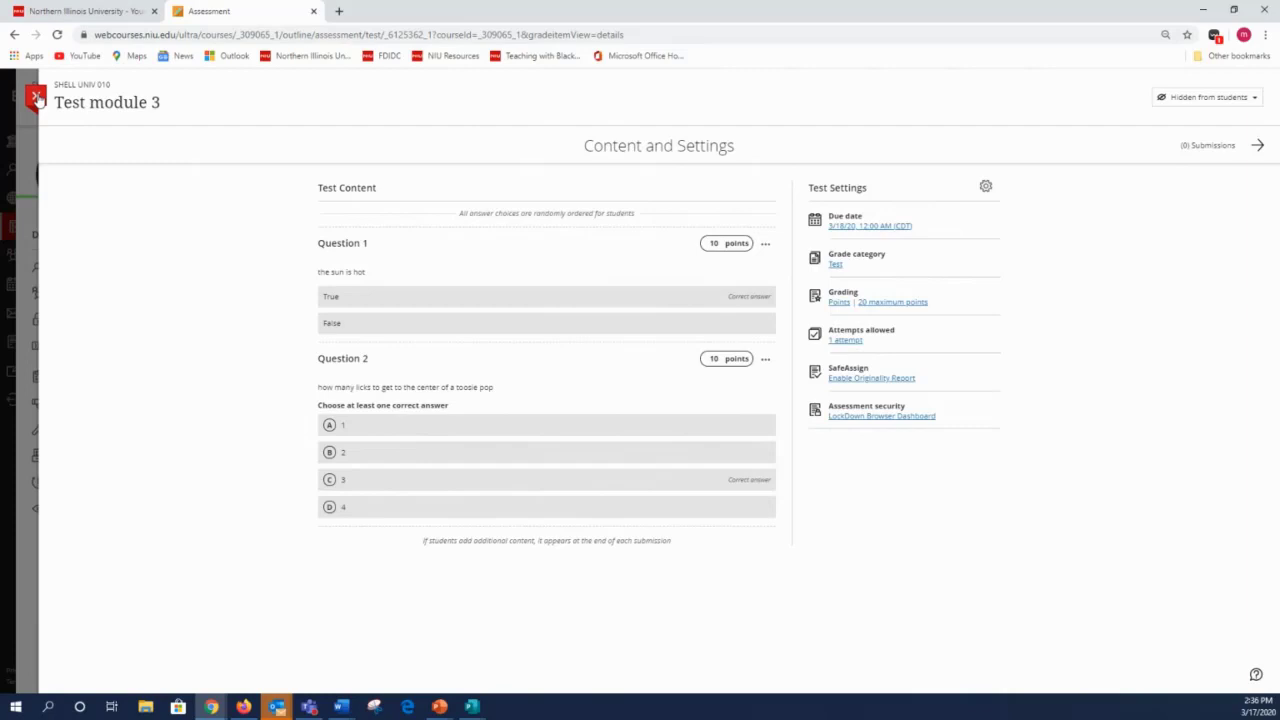
Close "Test module 3" to return to the course content, then reopen the test for editing.
{"action": "left_click", "coordinate": [36, 98]}
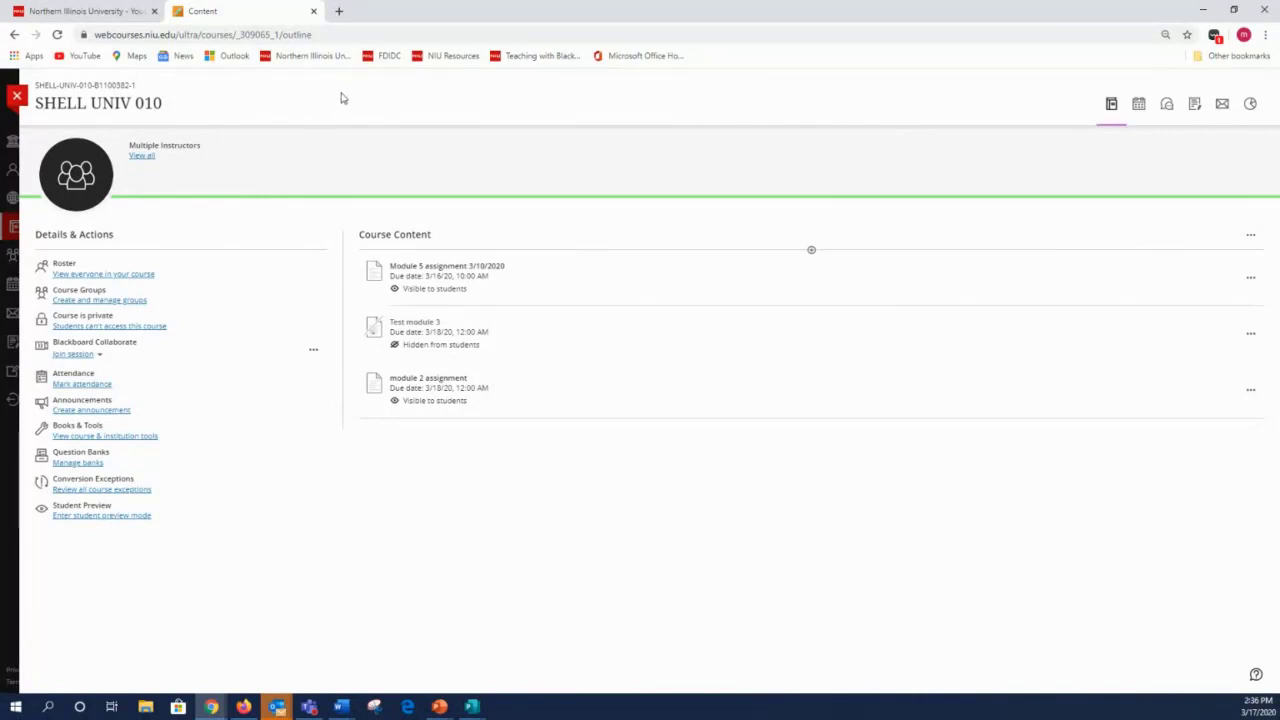
{"action": "left_click", "coordinate": [1250, 341]}
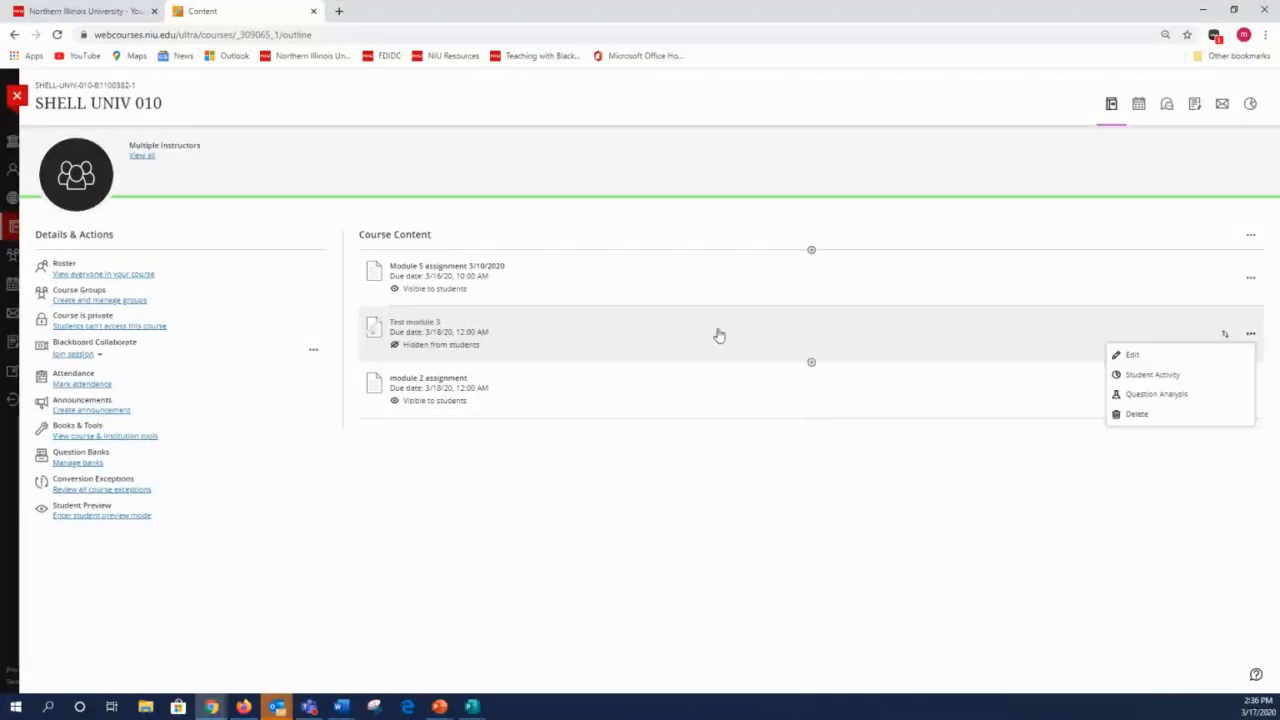
{"action": "left_click", "coordinate": [1132, 355]}
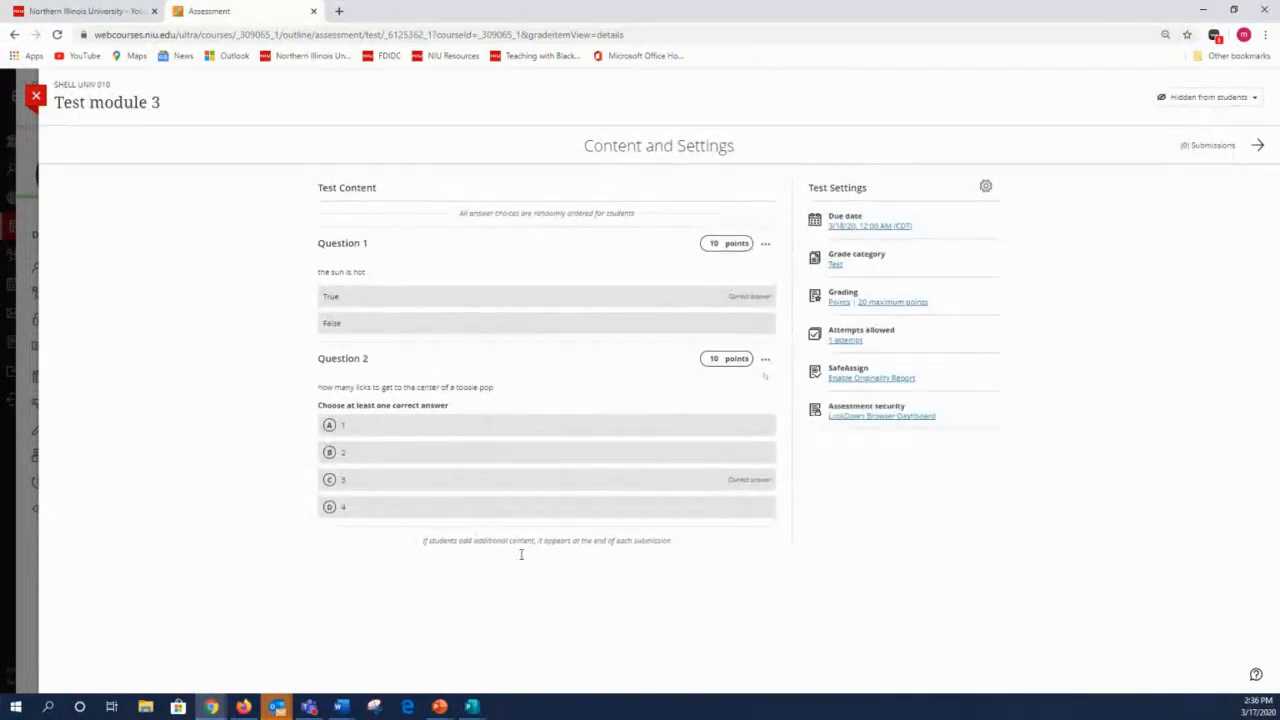
Examine the math formula editor in a new text block after Question 2, then cancel it and close the test without saving.
{"action": "left_click", "coordinate": [547, 527]}
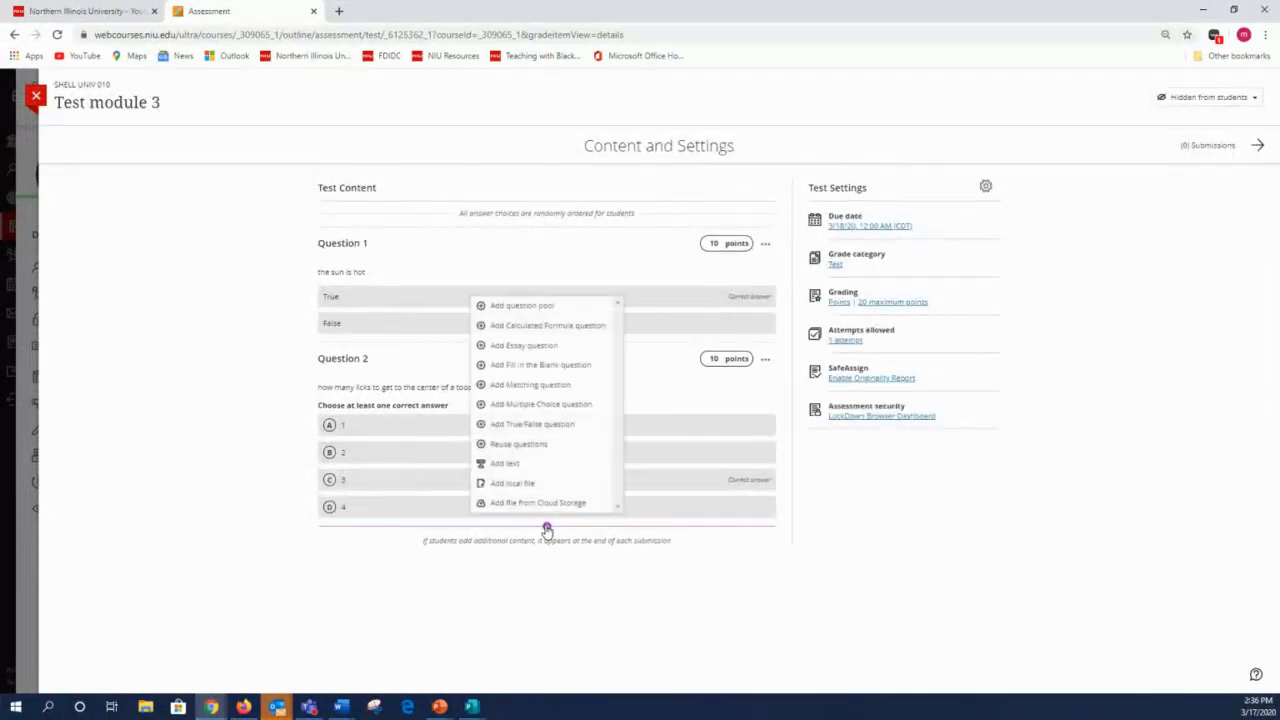
{"action": "left_click", "coordinate": [496, 466]}
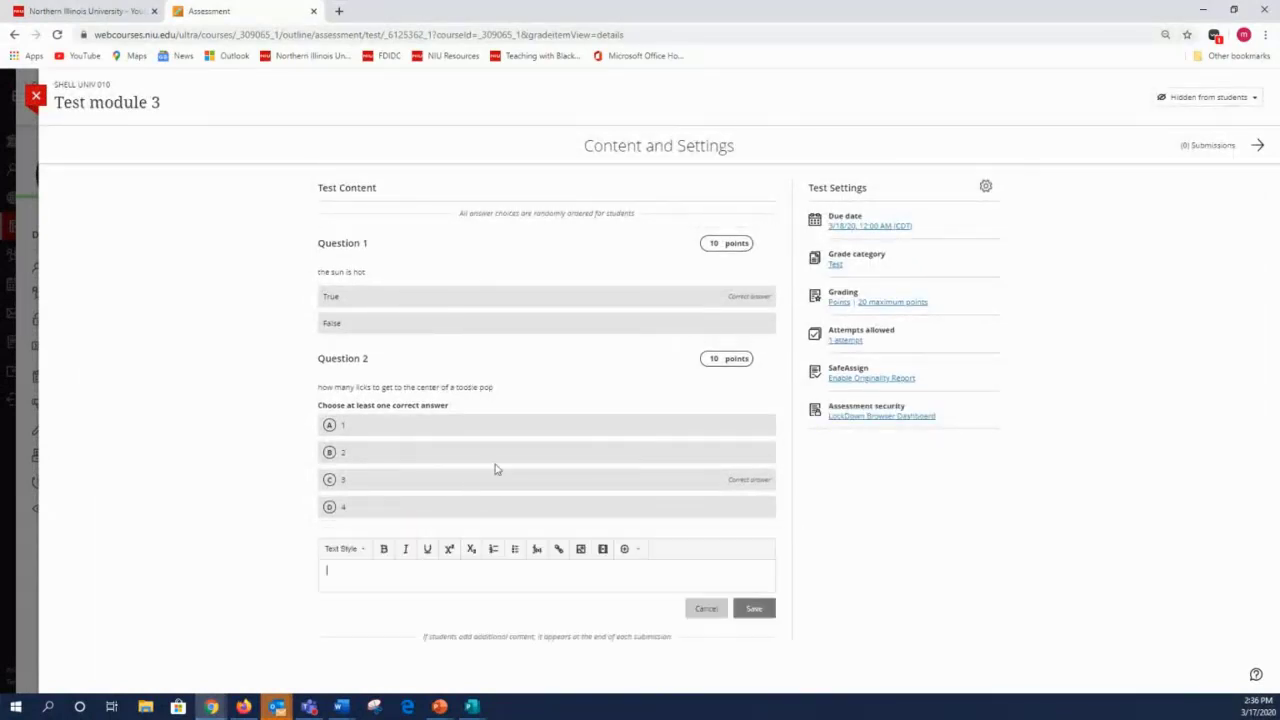
{"action": "left_click", "coordinate": [537, 550]}
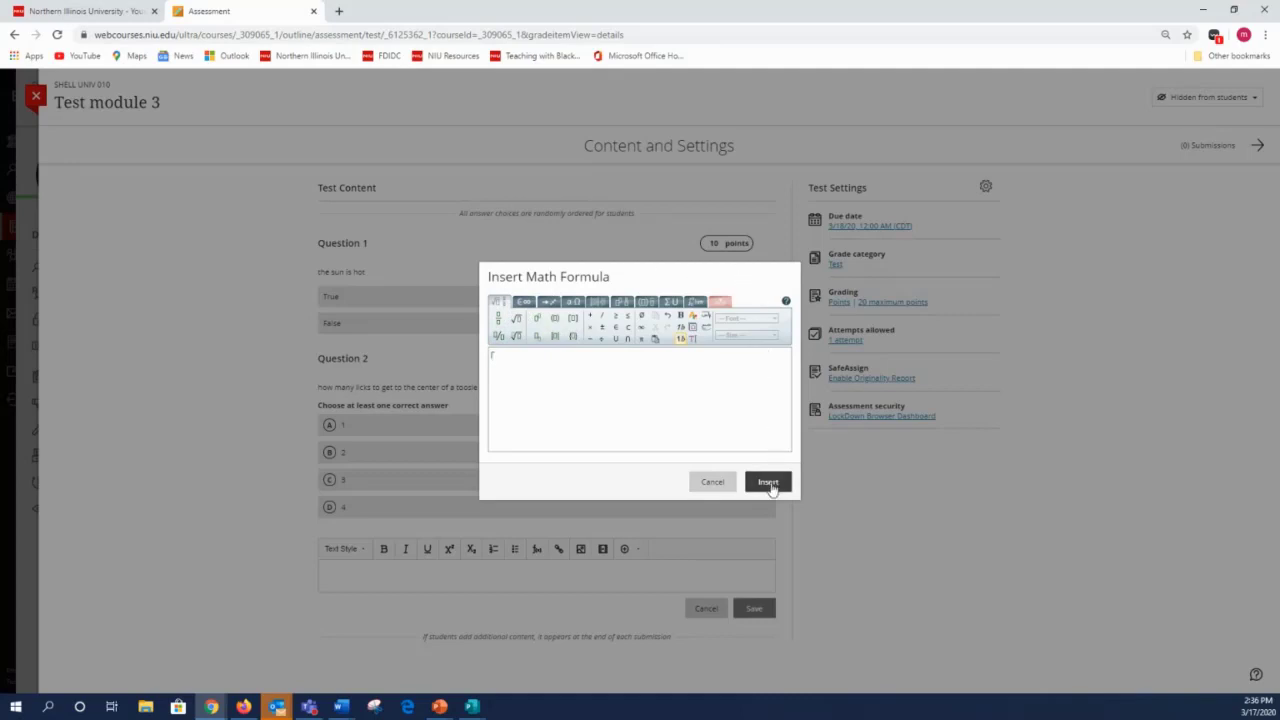
{"action": "left_click", "coordinate": [712, 483]}
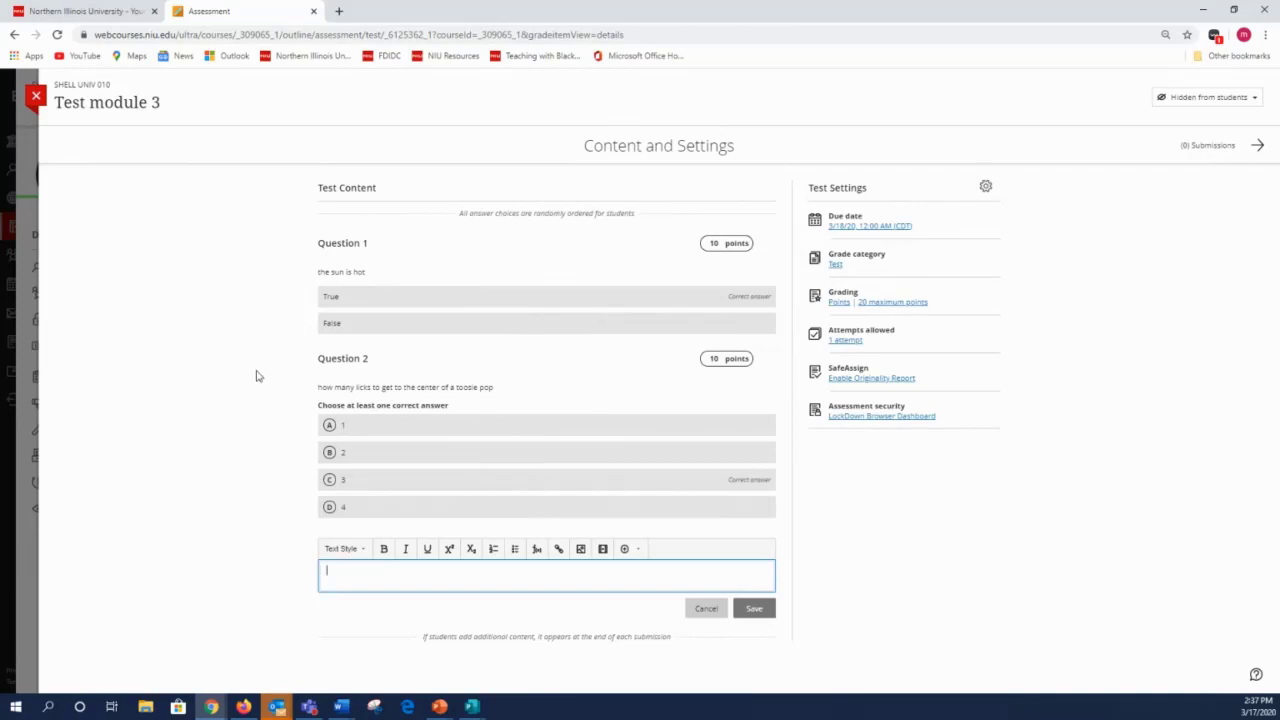
{"action": "left_click", "coordinate": [36, 98]}
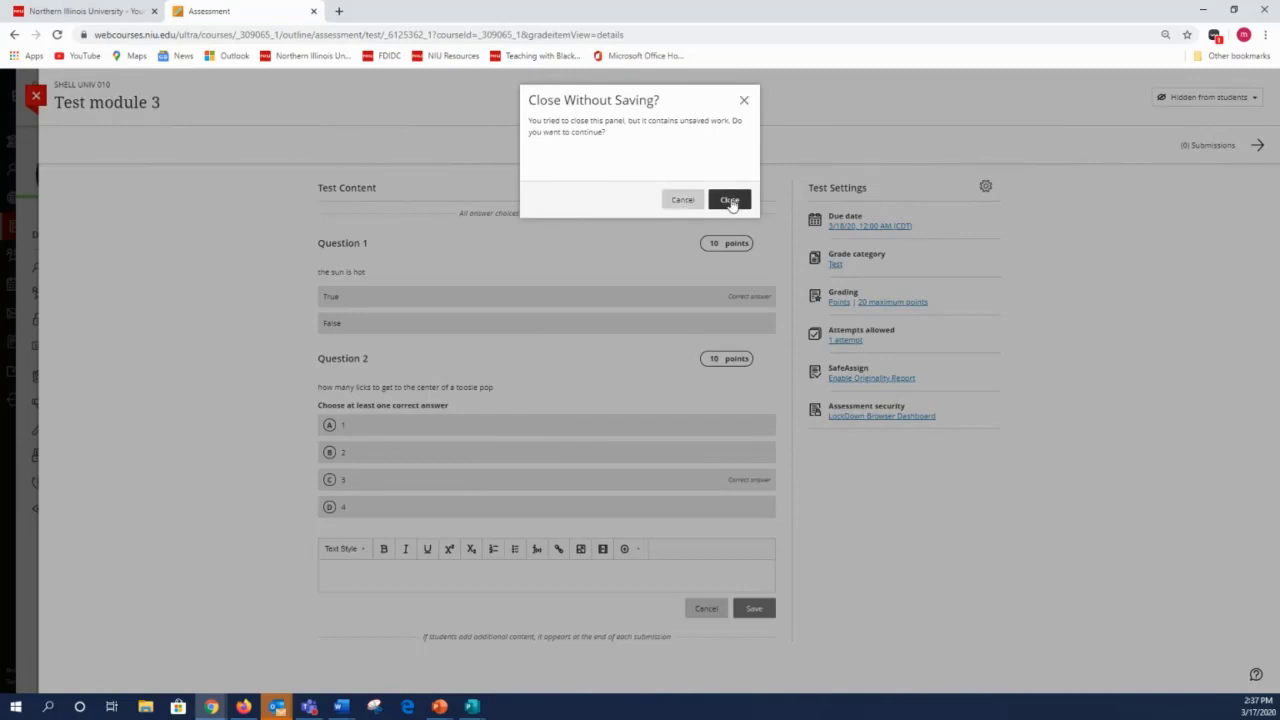
{"action": "left_click", "coordinate": [729, 200]}
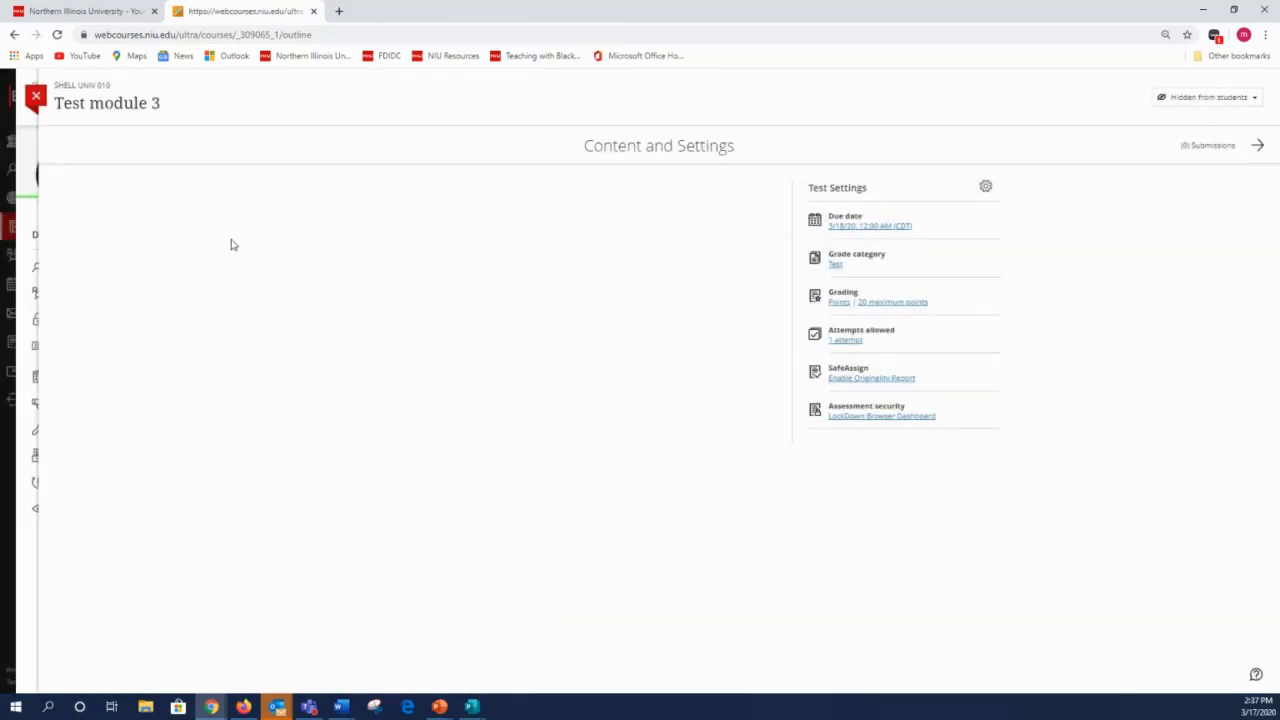